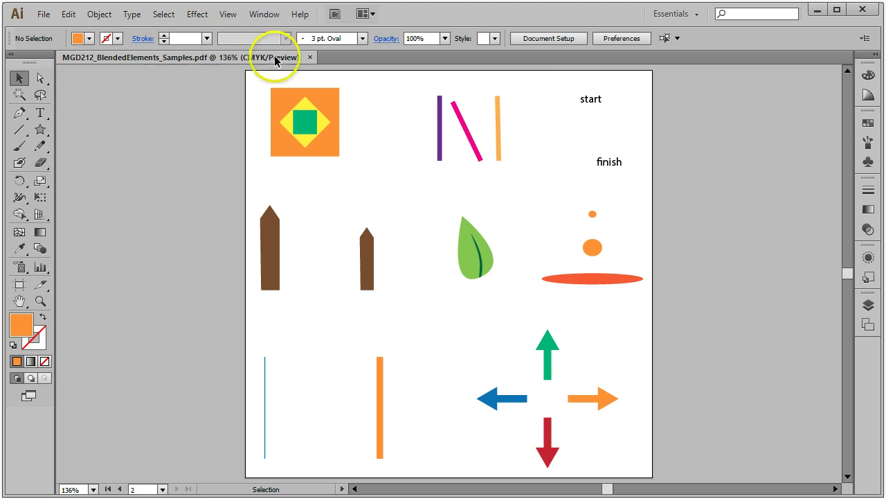
Examine the available Blend commands and the spacing and orientation settings in the Blend Options
left_click(101, 14)
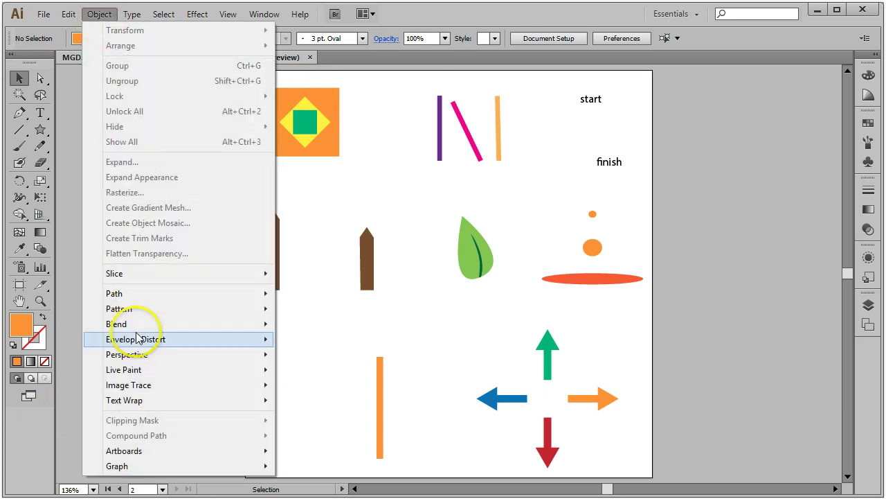
mouse_move(139, 333)
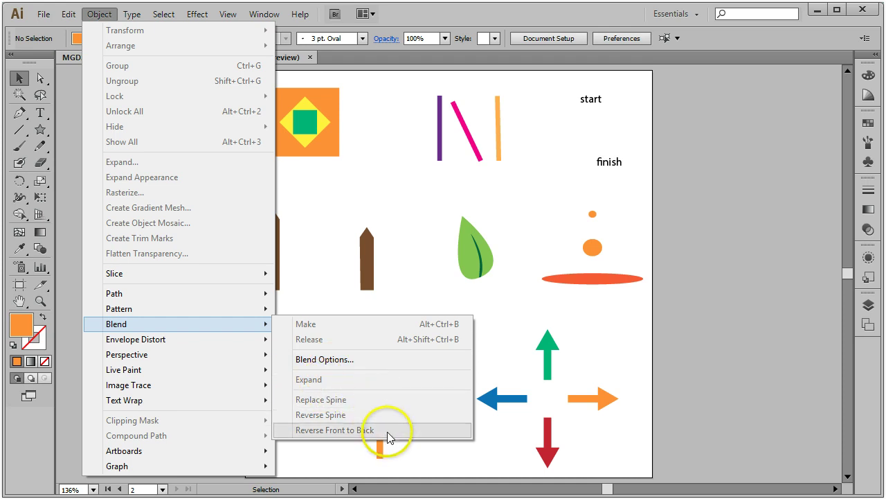
left_click(97, 15)
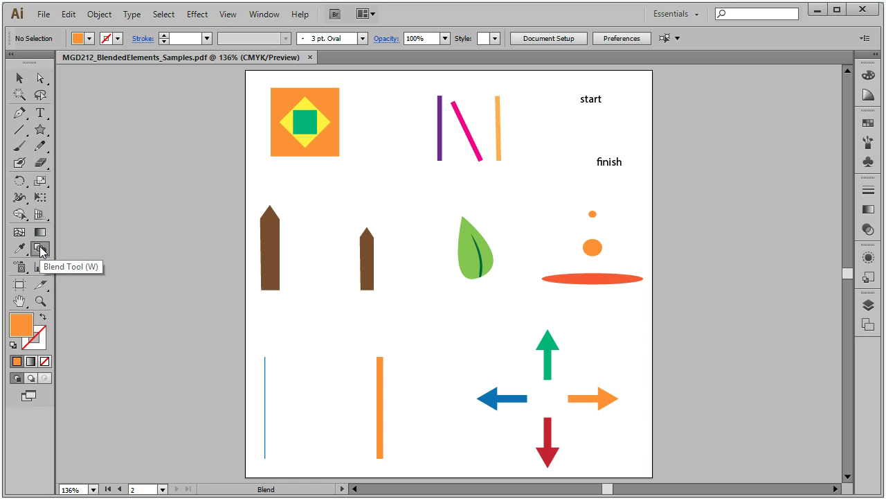
double_click(40, 250)
left_click_drag(176, 191, 209, 179)
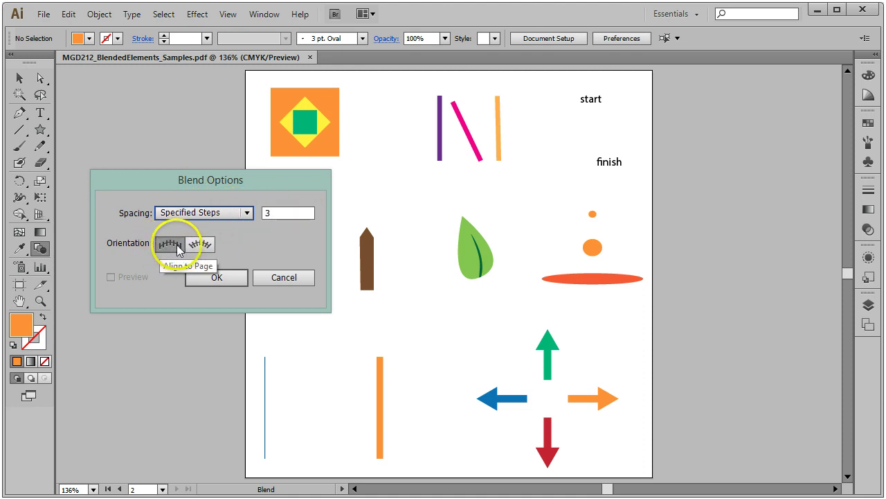
left_click(293, 278)
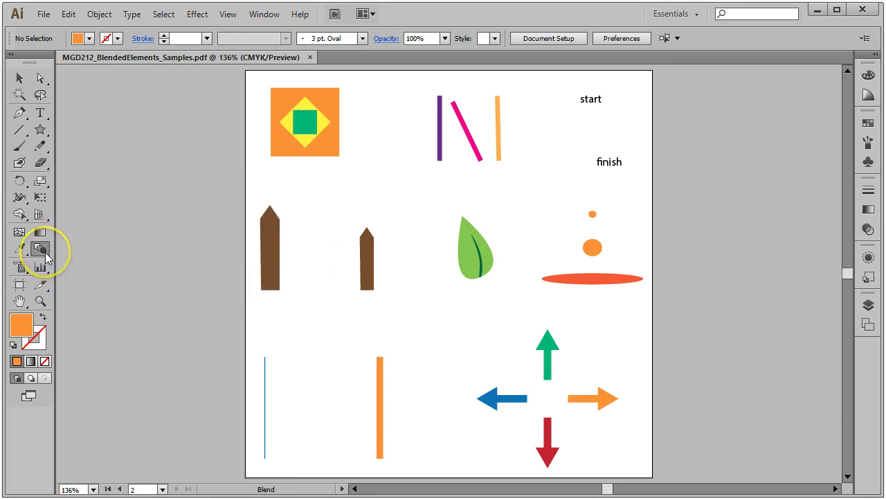
Blend the orange square, yellow diamond and green square into one continuous blend using matching corner points, and deselect it
left_click(19, 77)
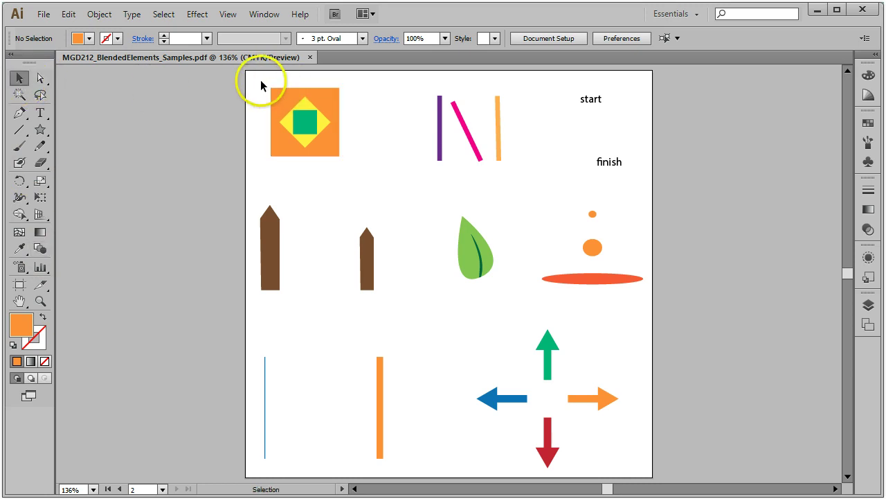
left_click_drag(260, 79, 355, 162)
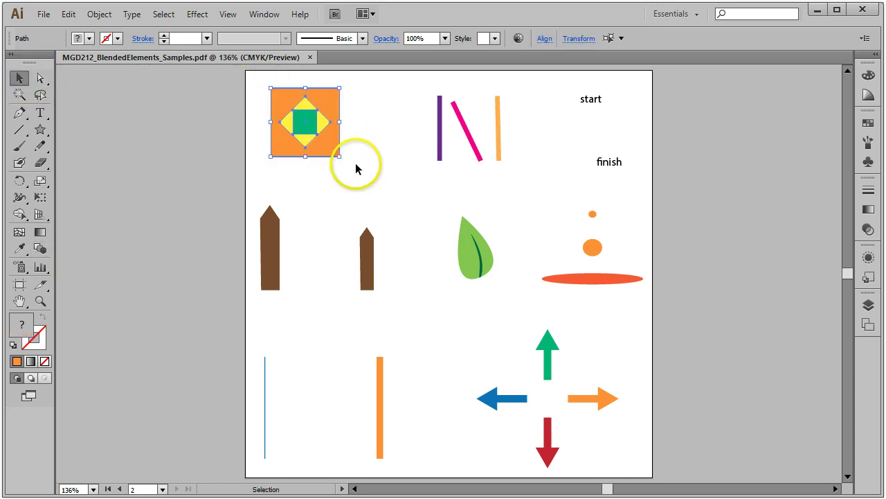
left_click(40, 248)
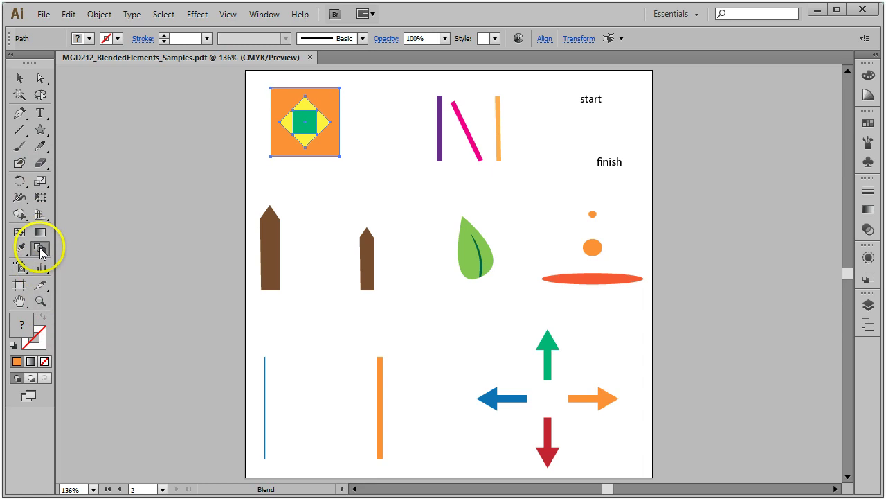
left_click(271, 89)
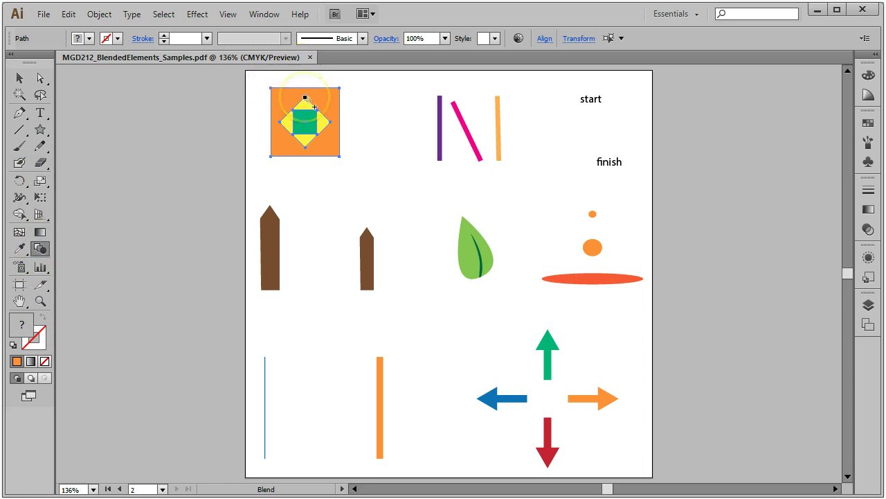
left_click(306, 98)
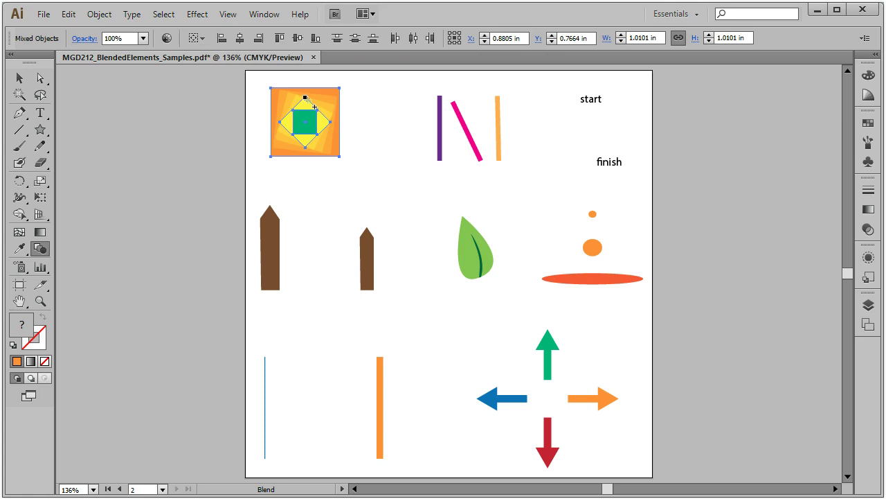
left_click(318, 135)
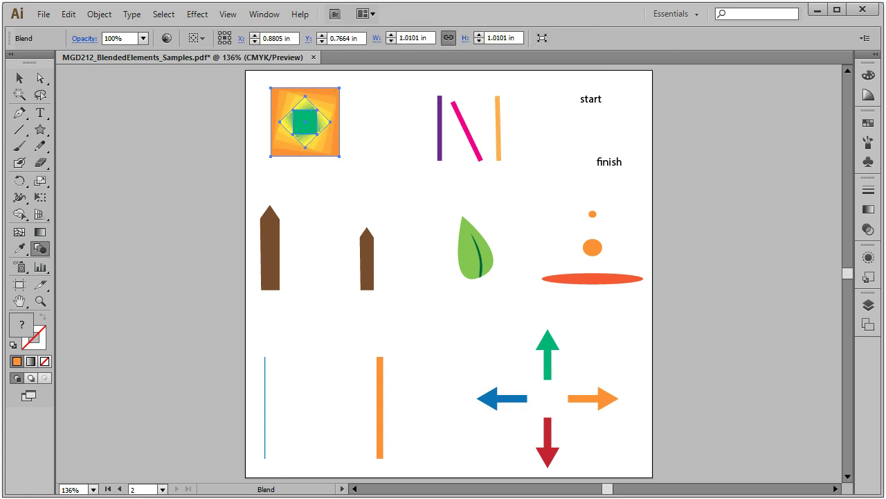
left_click(19, 78)
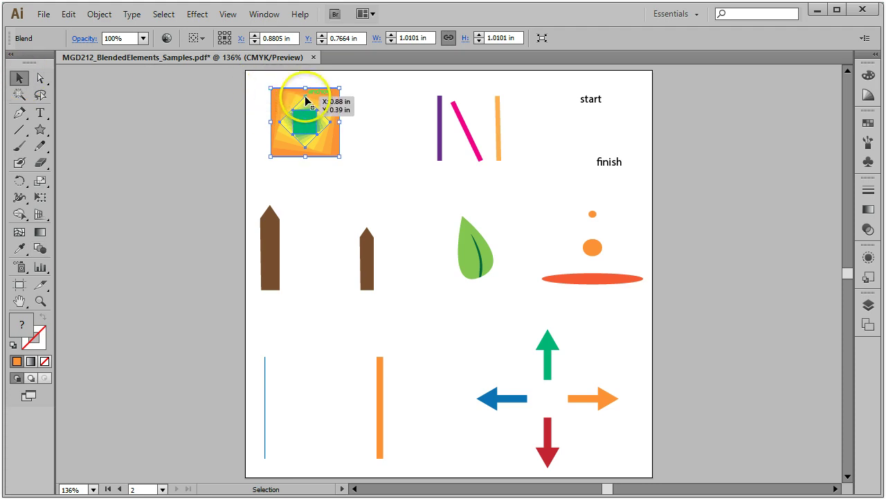
left_click(273, 191)
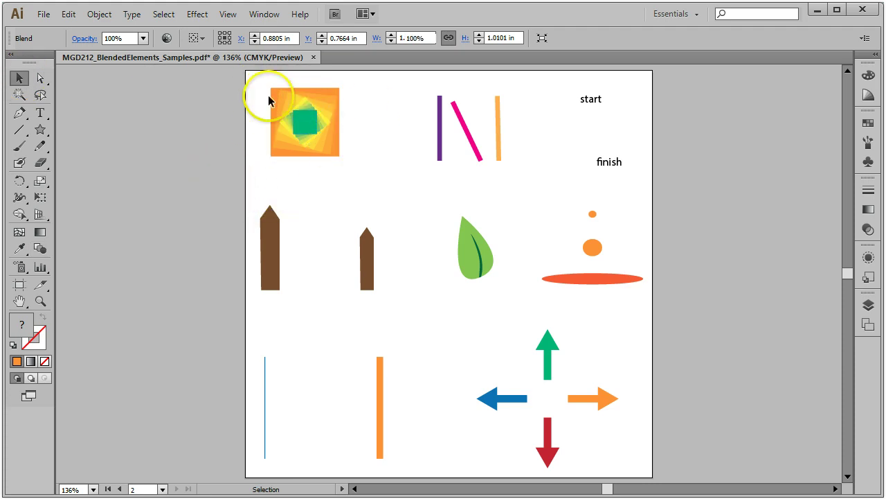
Open the Blend Options for the nested-squares blend and preview it with 9 specified steps
left_click(40, 300)
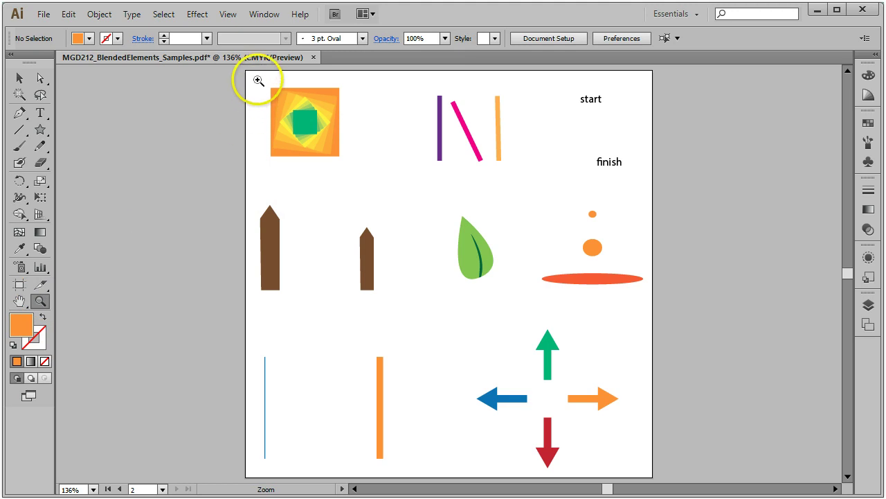
left_click_drag(259, 79, 356, 169)
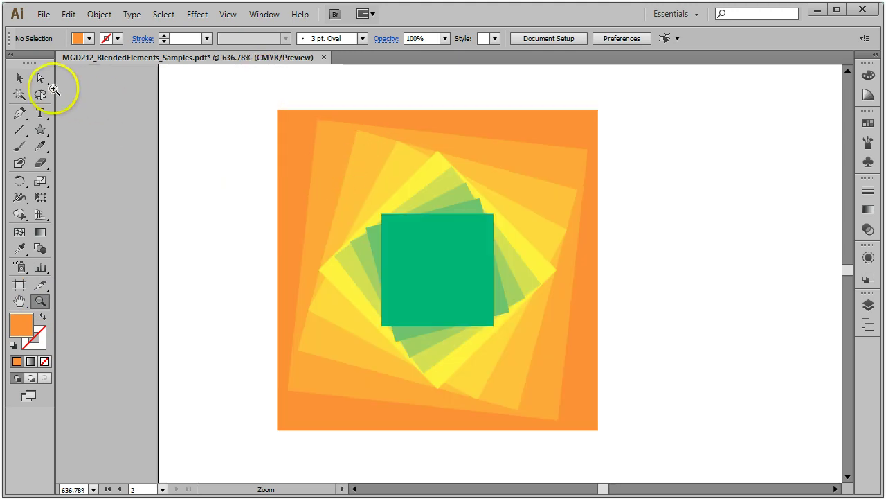
left_click(20, 78)
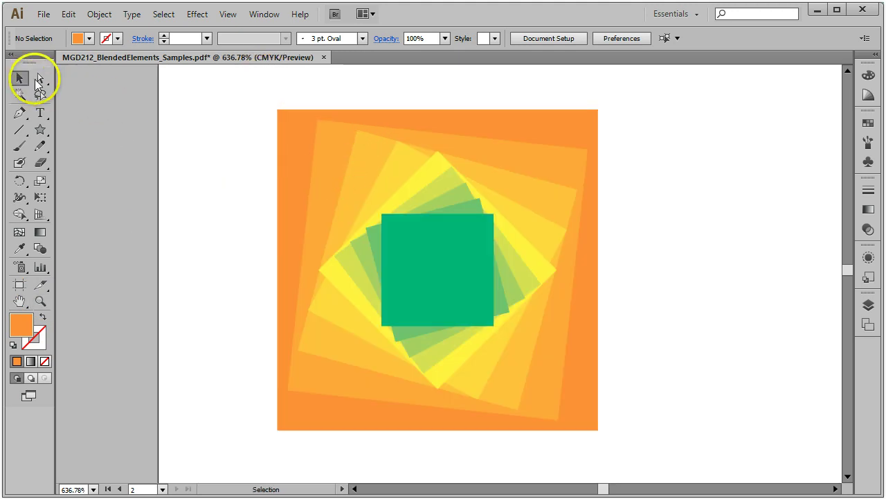
left_click(421, 176)
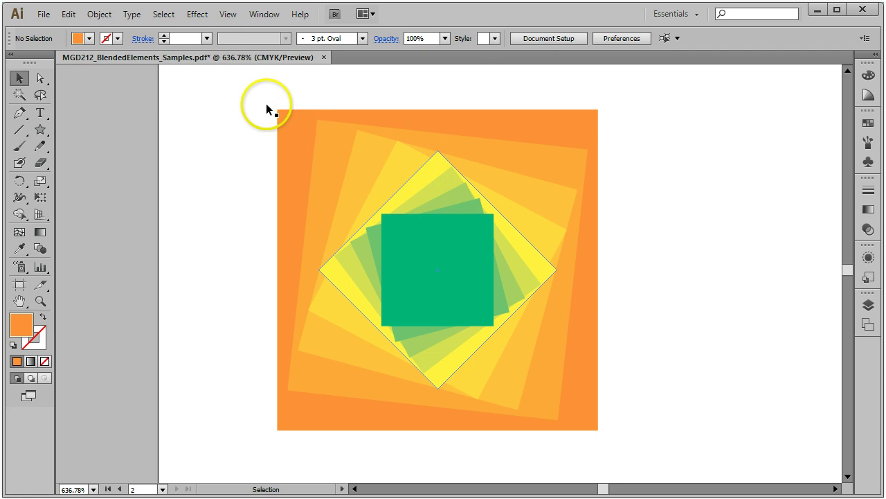
left_click_drag(267, 104, 625, 446)
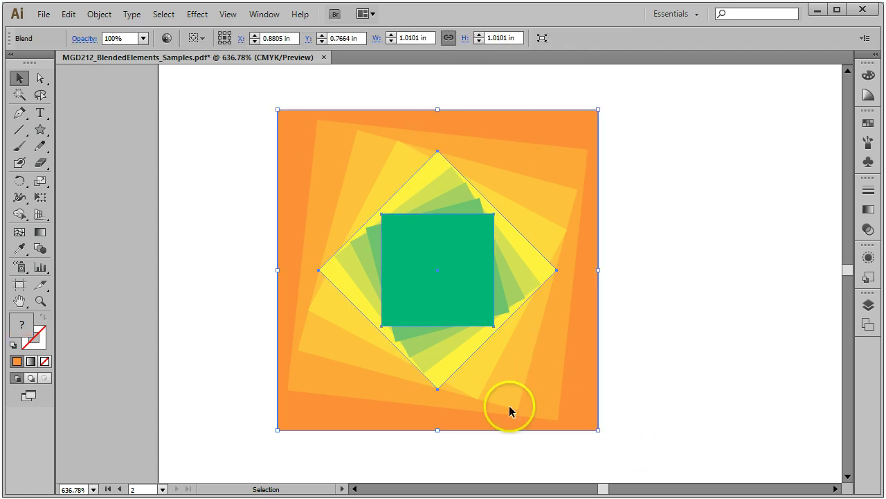
double_click(41, 248)
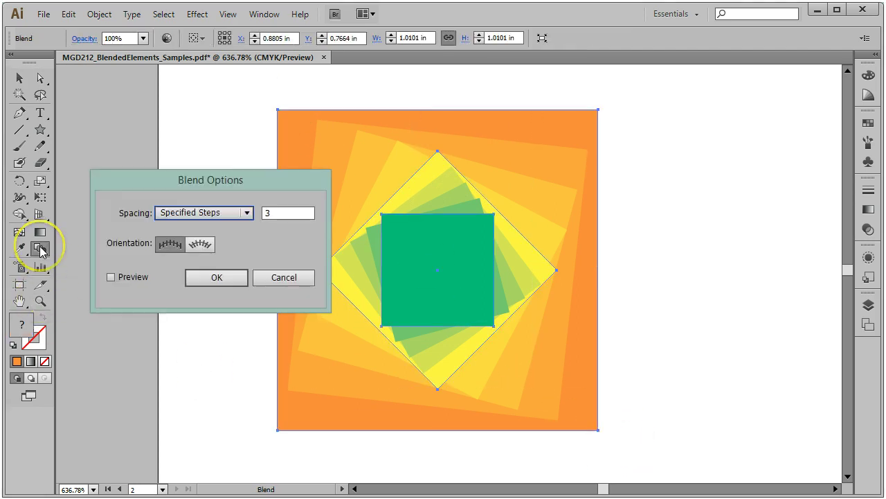
left_click_drag(228, 172, 191, 170)
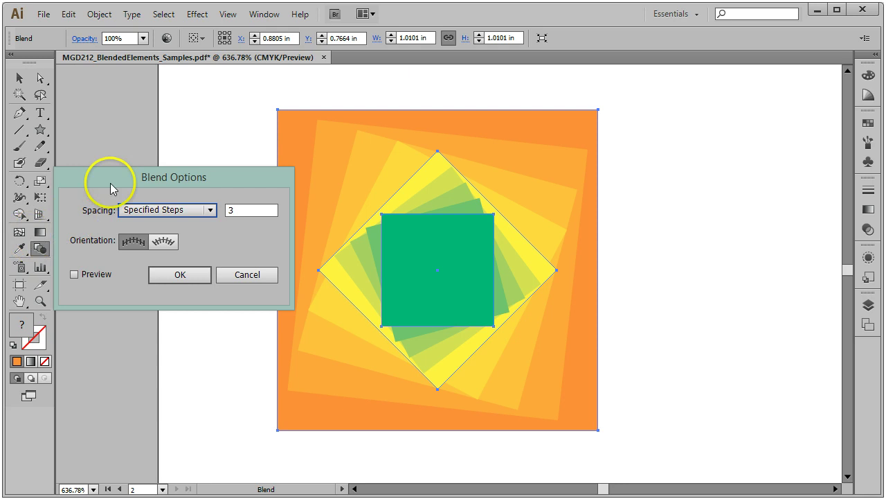
left_click_drag(111, 186, 141, 171)
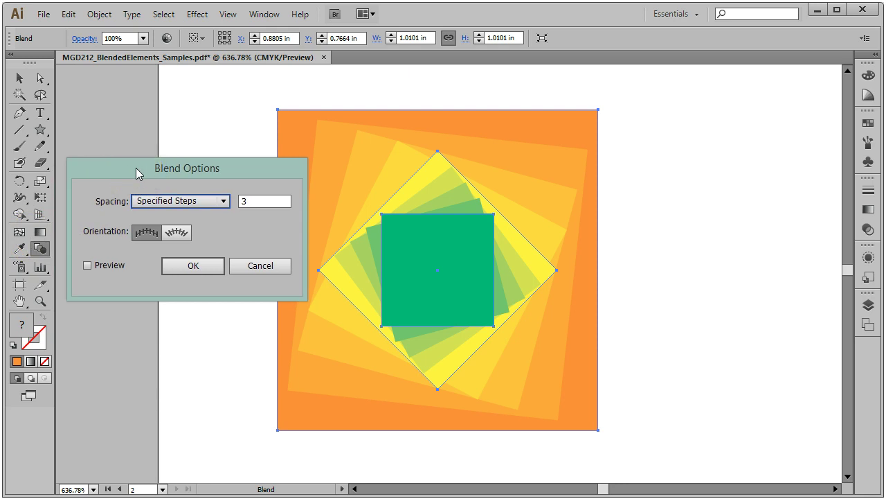
left_click(264, 200)
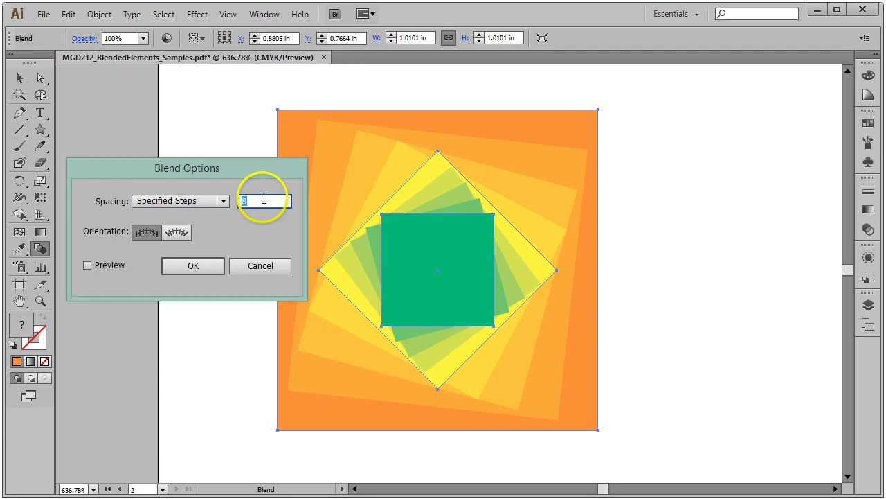
left_click(88, 266)
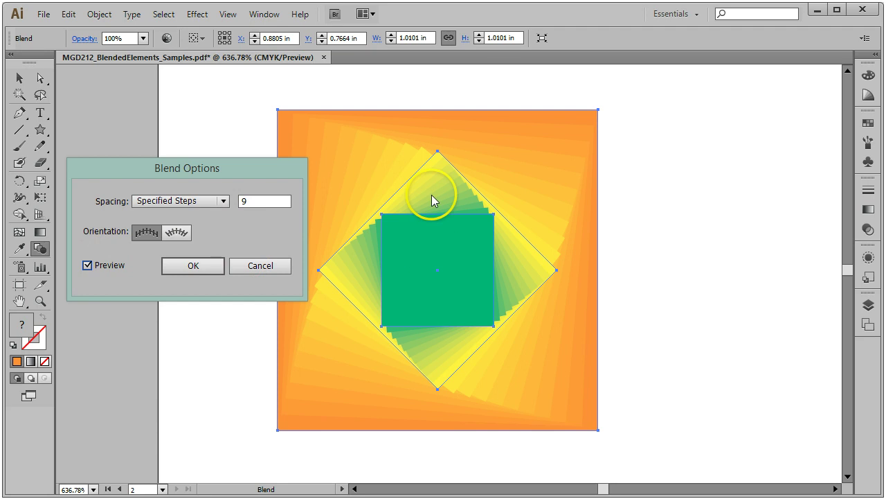
Try Smooth Color spacing on the nested-squares blend, as well as Specified Distance spacing of 0, 0.3 and 0.1 in
left_click(223, 201)
left_click(181, 216)
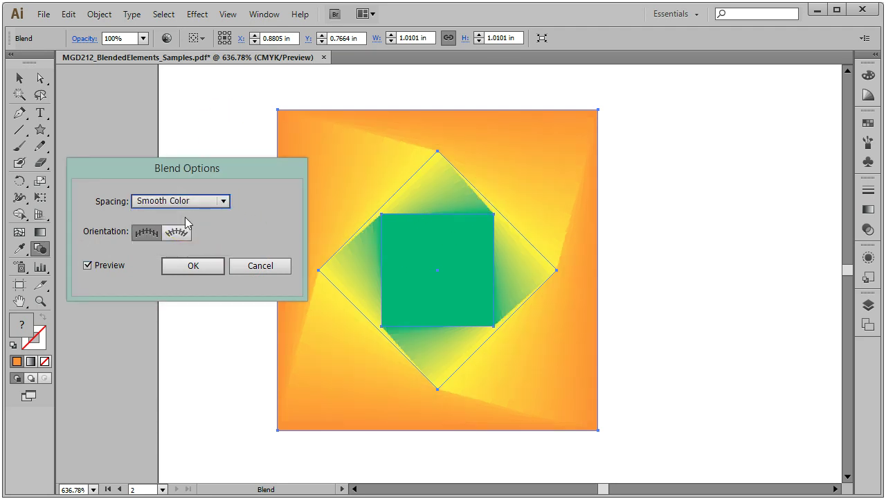
left_click(223, 201)
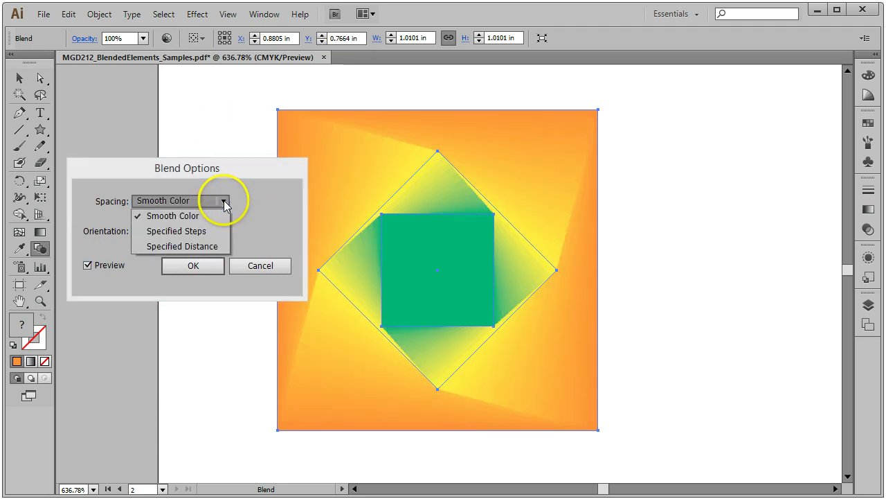
left_click(184, 246)
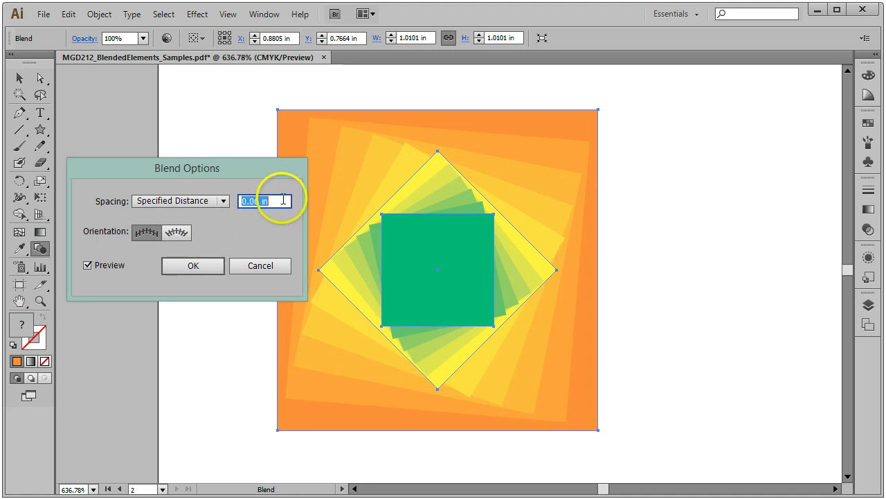
type("0")
key("Tab")
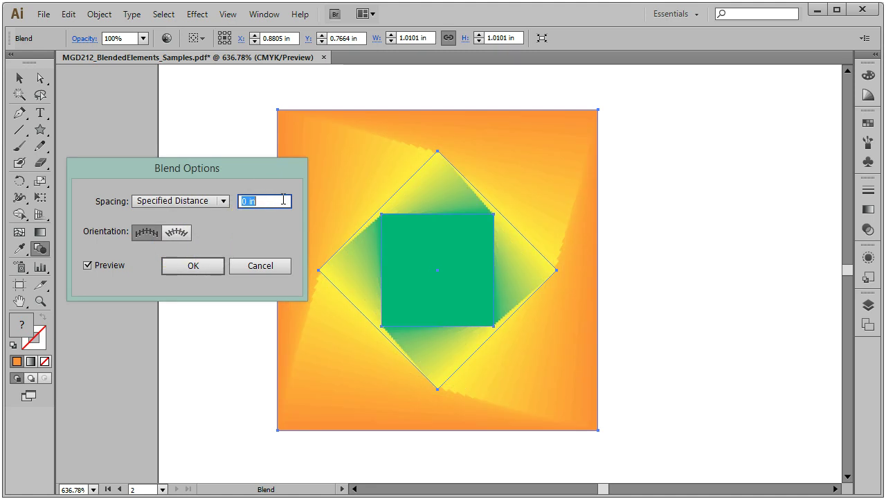
type("0.2")
key("Tab")
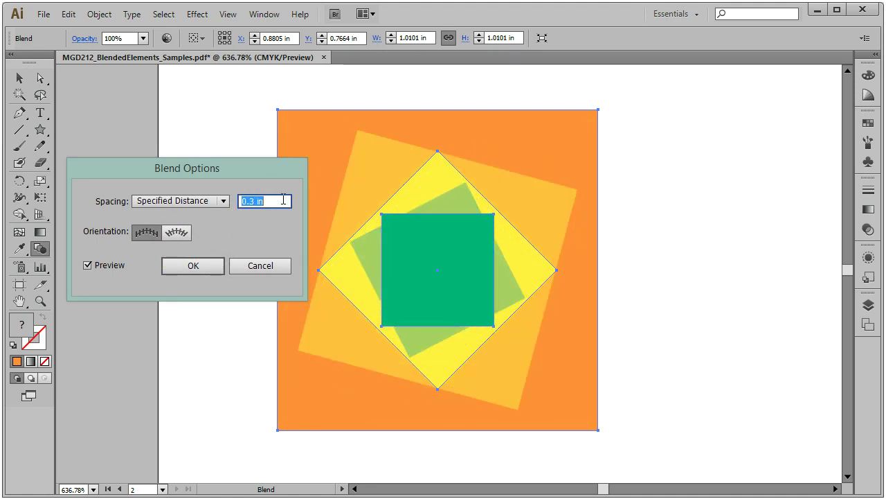
type("0.1")
key("Tab")
type("0")
key("Tab")
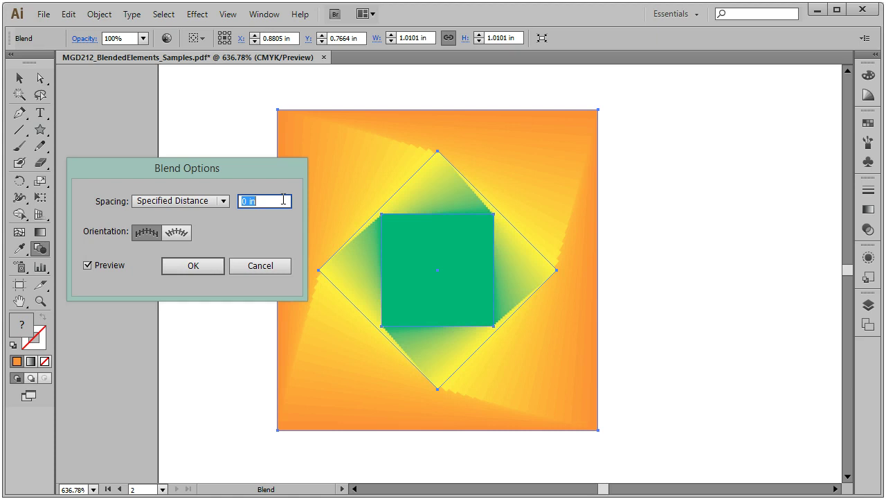
type("0.1")
key("Tab")
Set the nested-squares blend to Specified Steps with 5 steps and apply the options
left_click(222, 200)
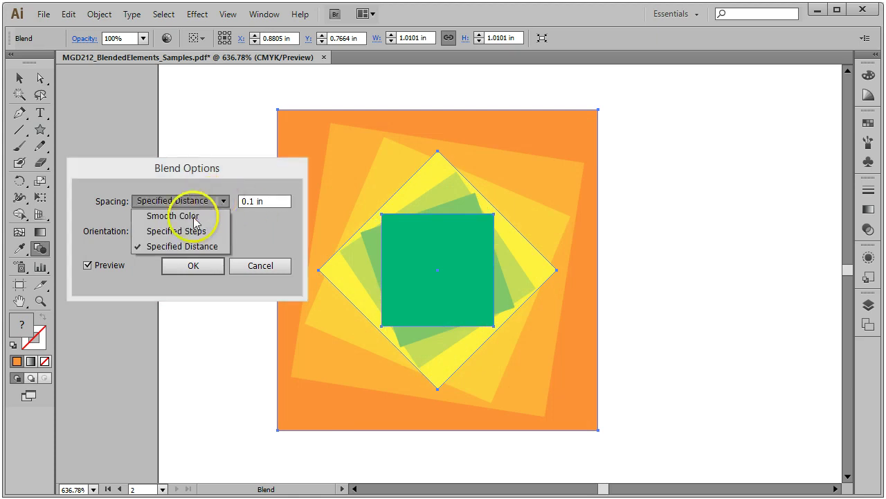
left_click(179, 231)
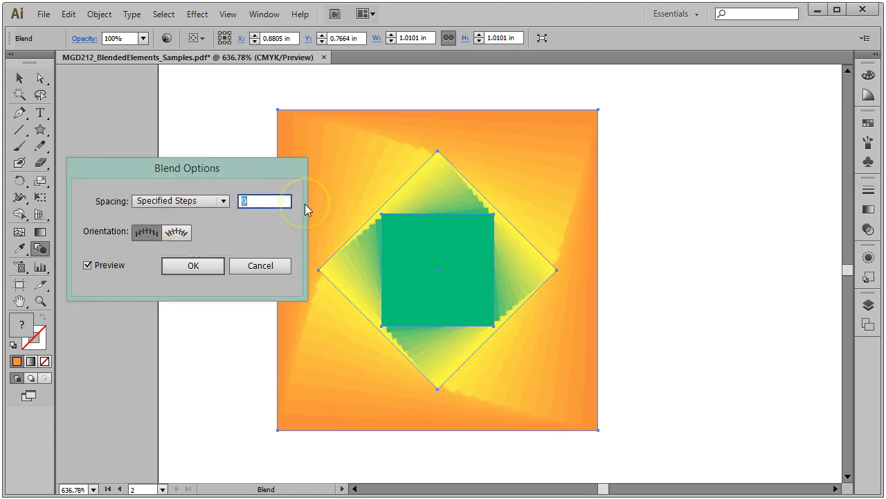
type("5")
left_click(87, 265)
left_click(87, 266)
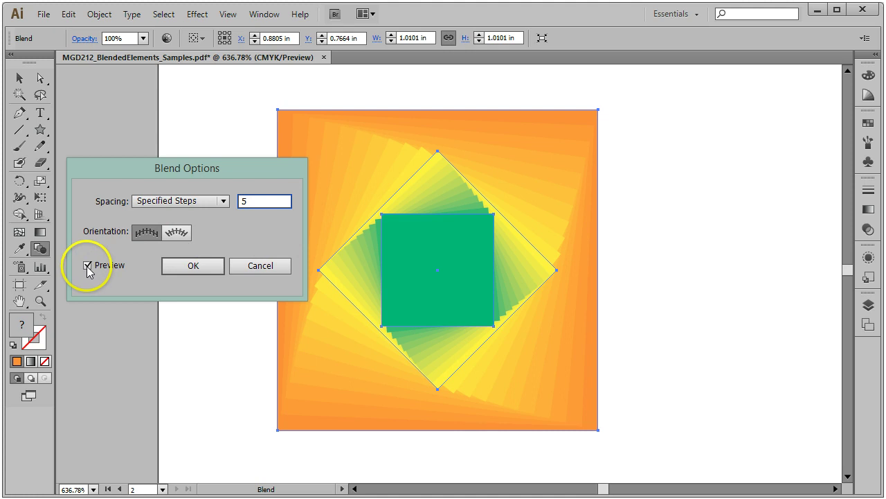
left_click(87, 265)
left_click(193, 265)
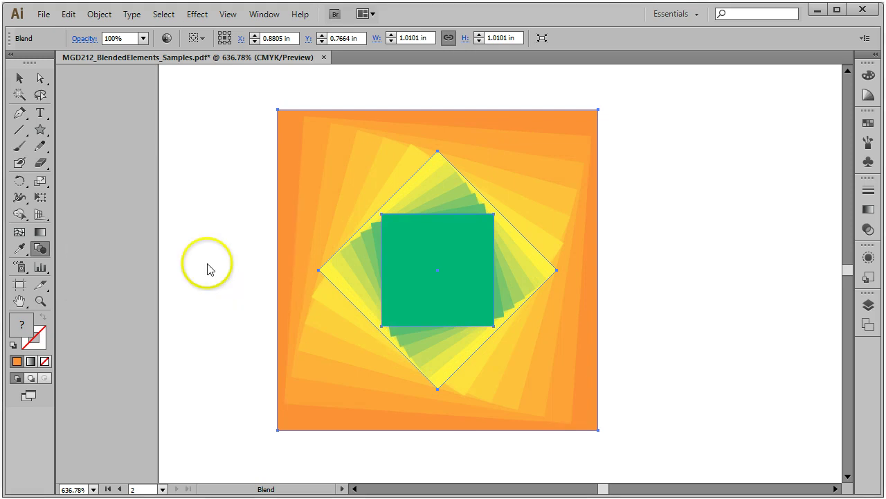
left_click(229, 15)
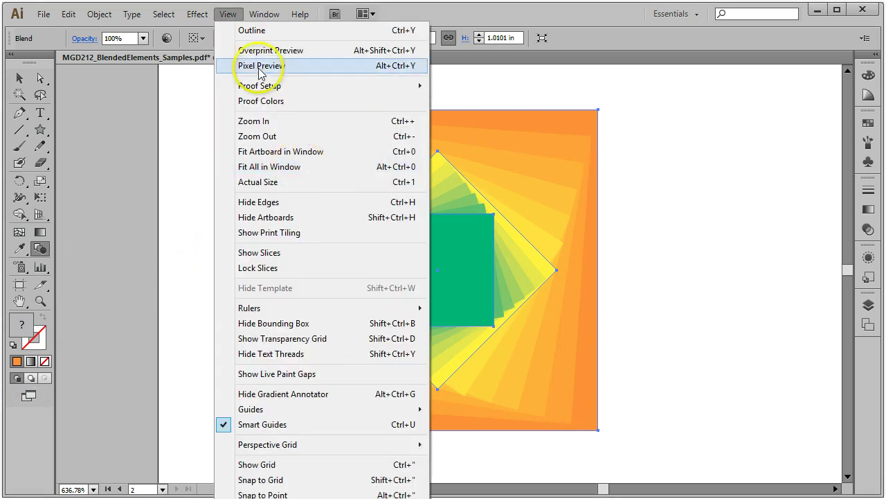
left_click(291, 151)
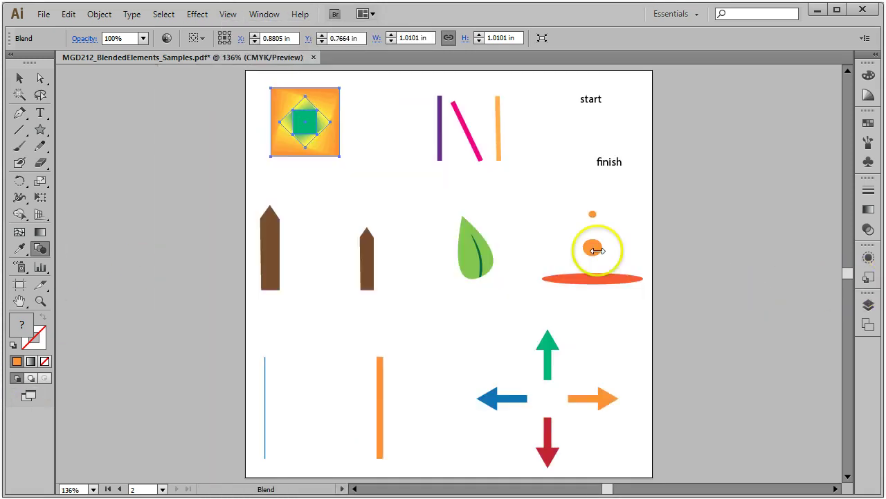
Blend the purple, magenta and orange lines in sequence, joining the purple line's top end to the magenta's bottom end and the orange's top end
left_click(20, 78)
left_click(539, 119)
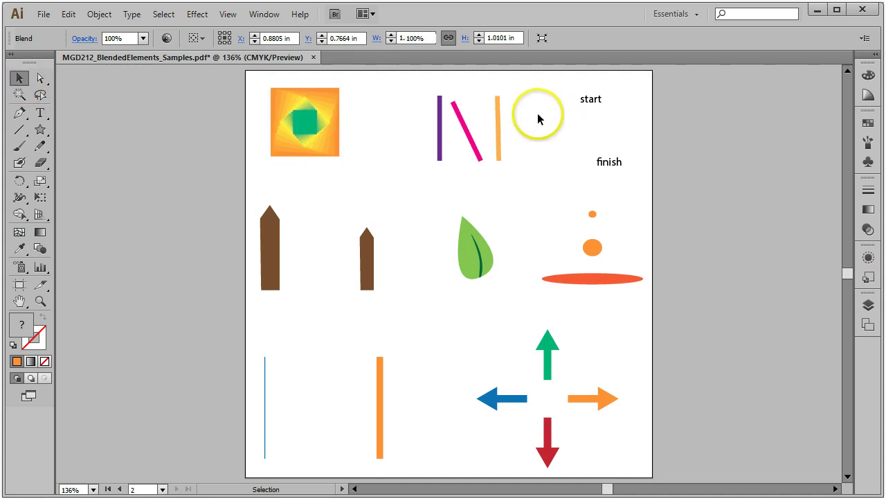
left_click_drag(396, 84, 522, 170)
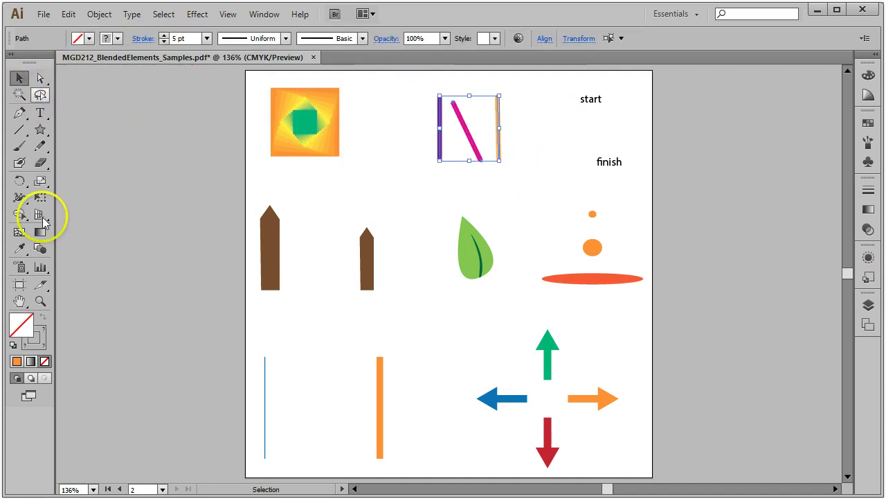
left_click(40, 250)
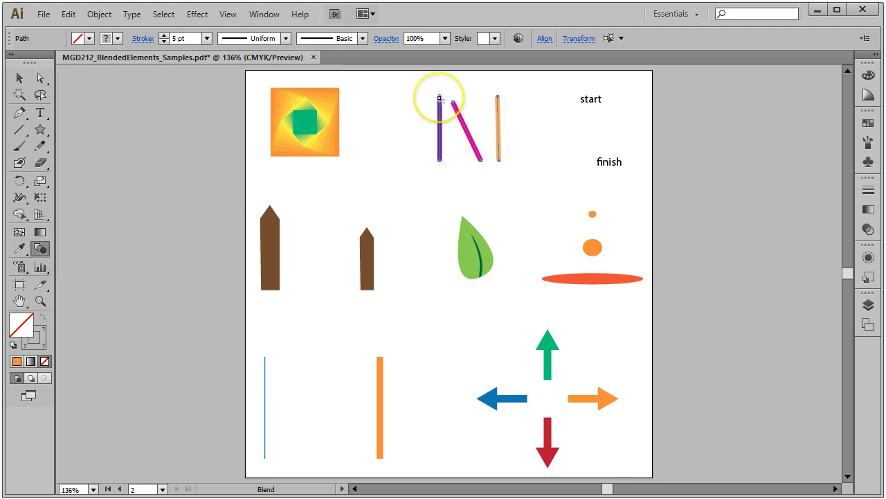
left_click(40, 300)
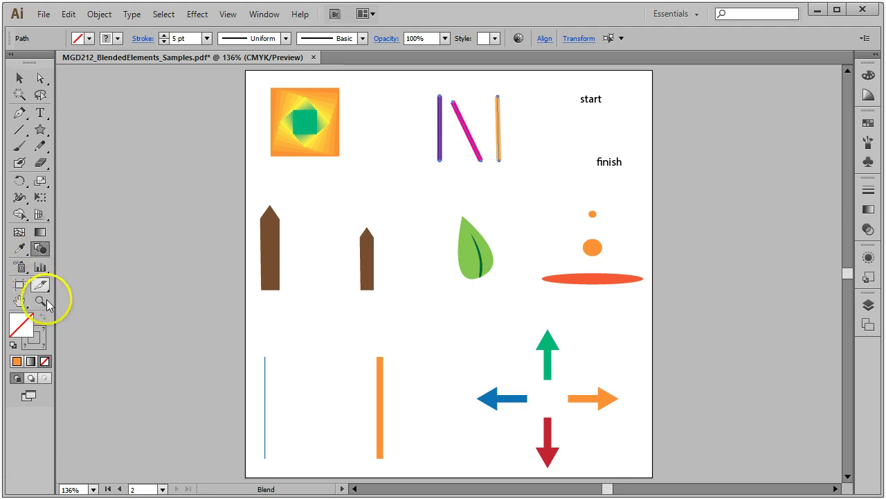
left_click_drag(397, 72, 547, 209)
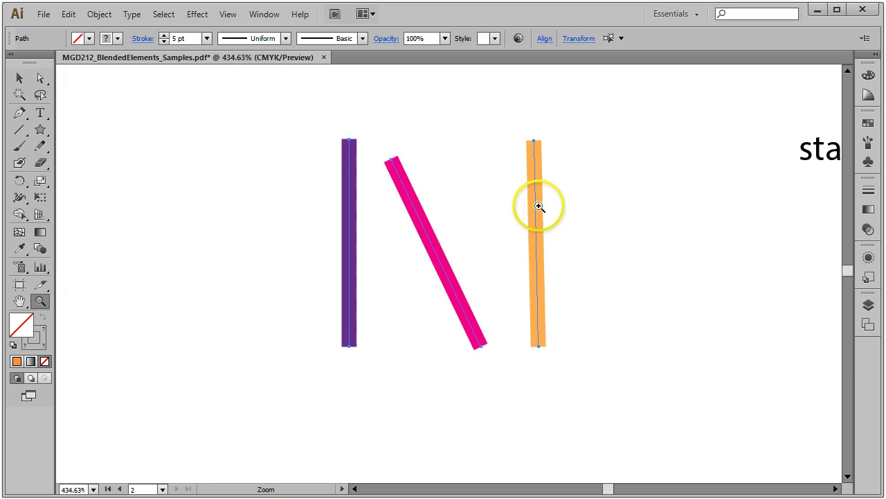
left_click(40, 249)
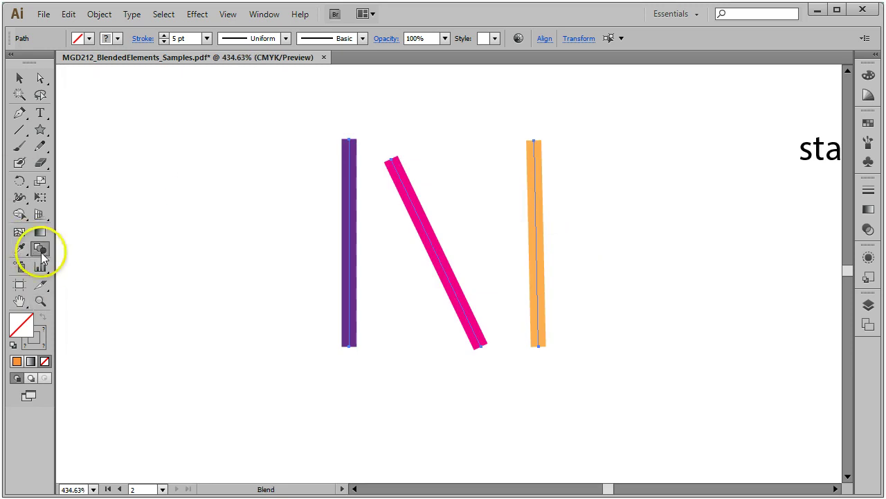
left_click(350, 141)
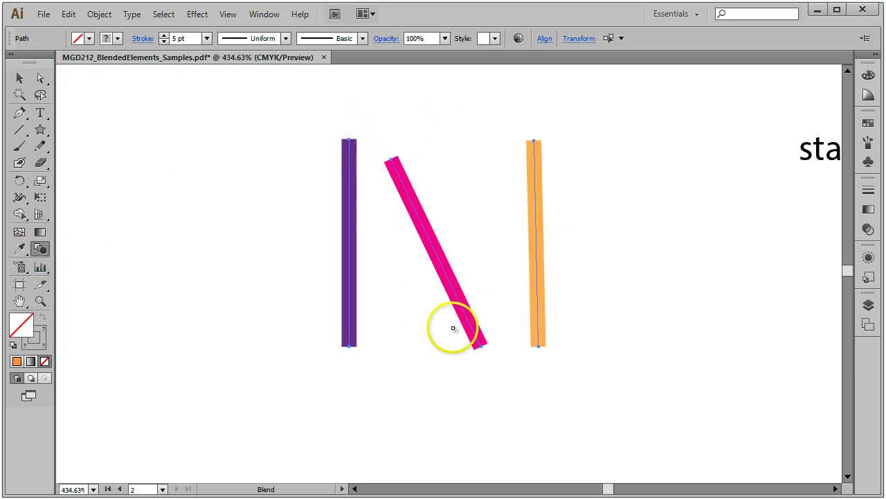
left_click(481, 347)
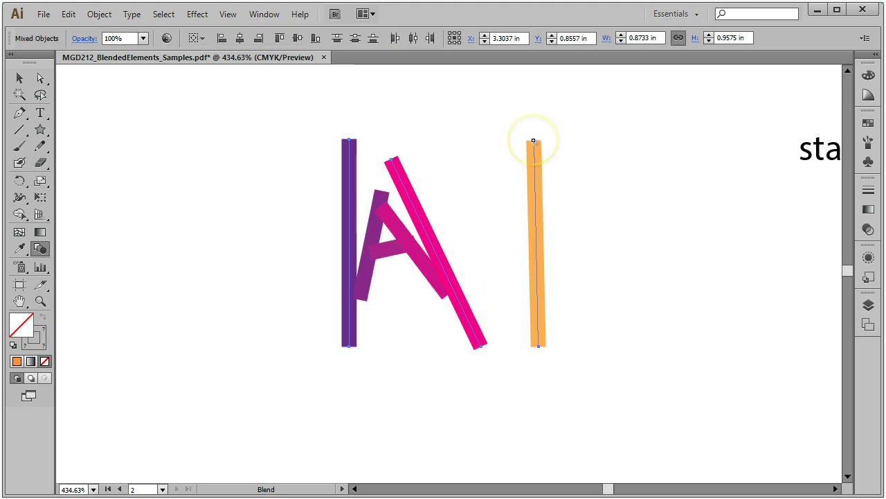
left_click(534, 142)
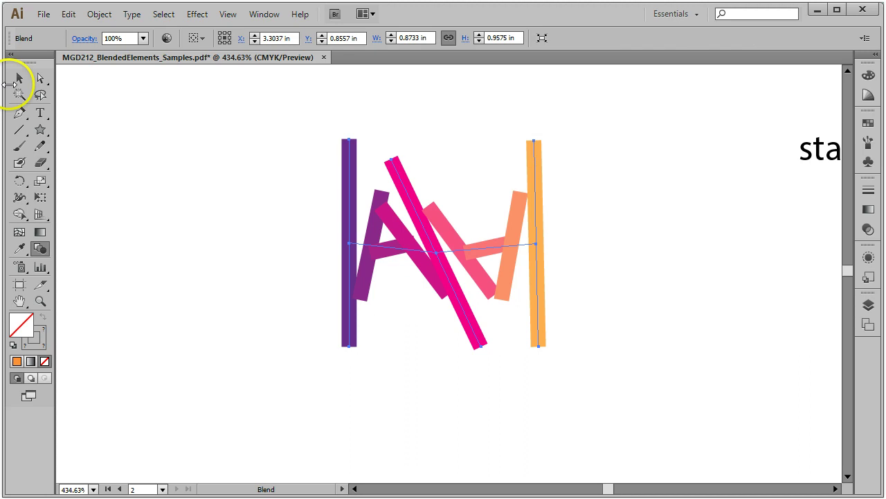
left_click(19, 79)
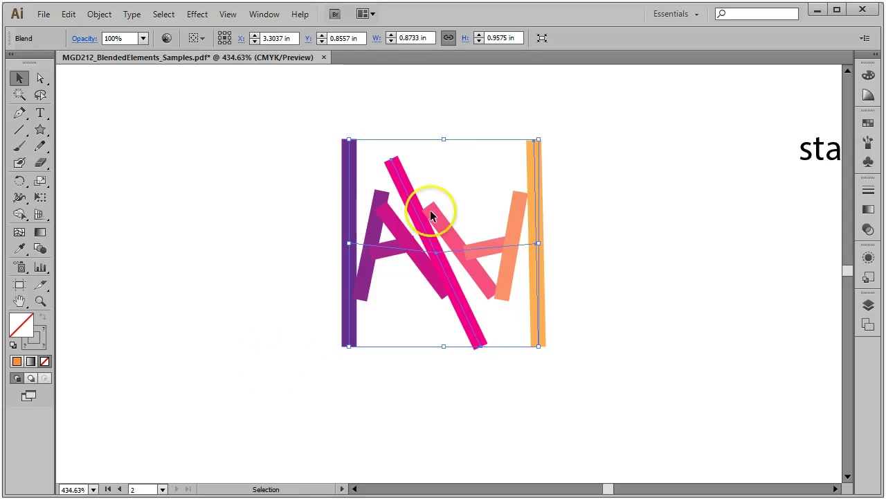
Open the Blend Options for the three-line blend and preview it with 11 specified steps
double_click(43, 255)
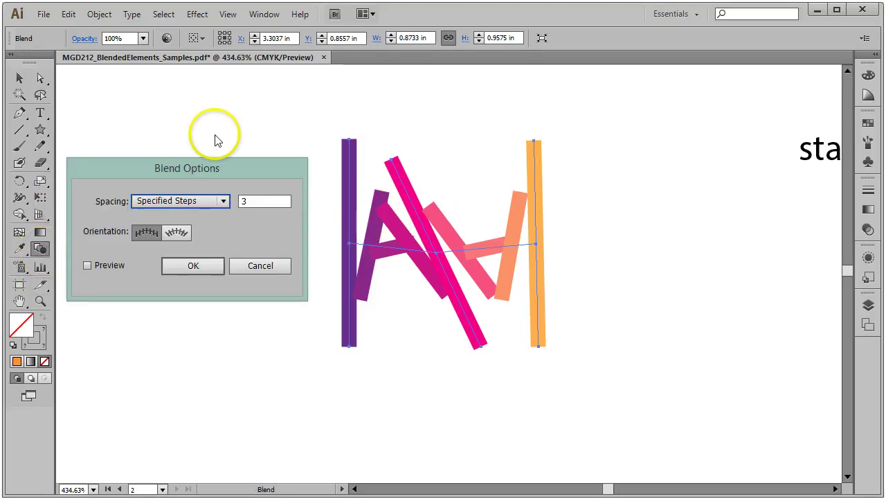
left_click_drag(196, 171, 209, 141)
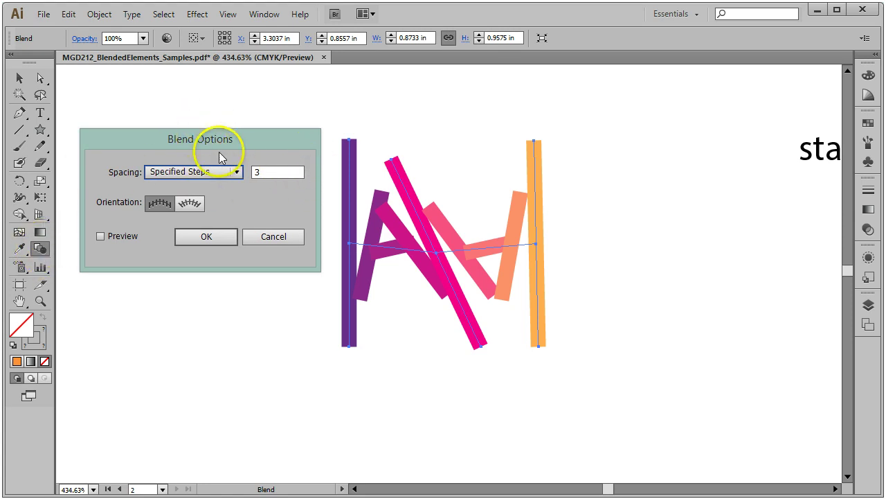
left_click(233, 171)
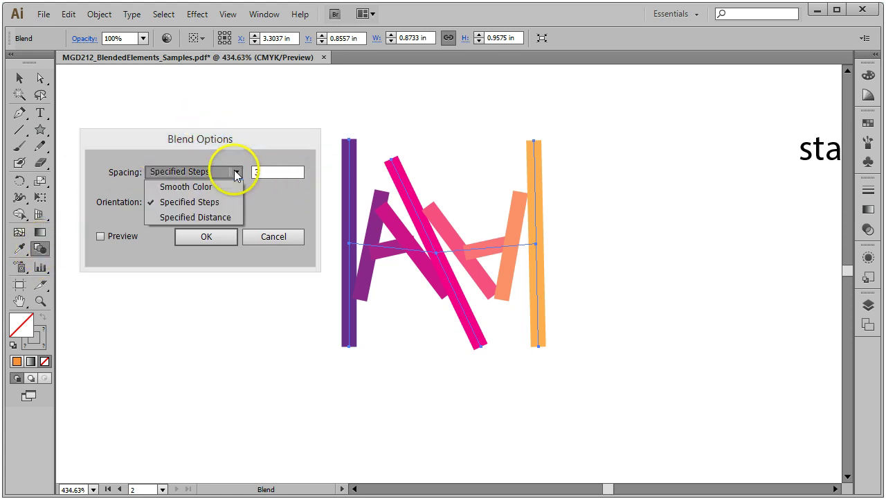
left_click(270, 172)
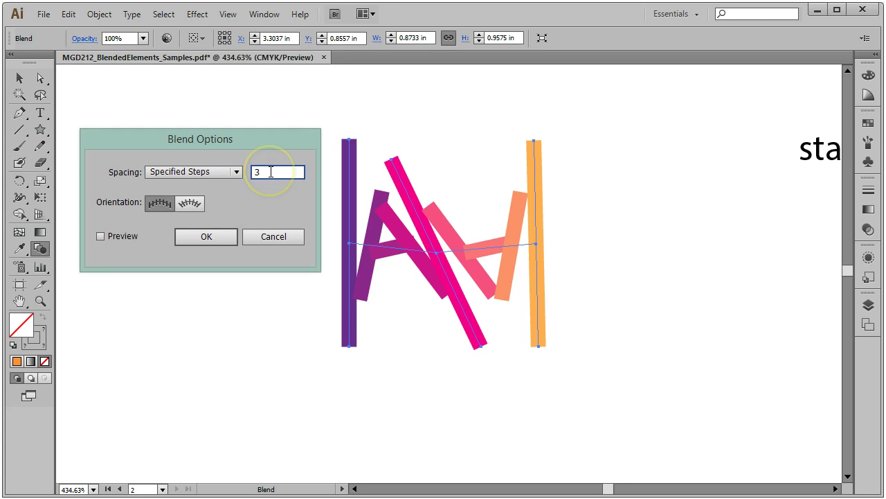
type("11")
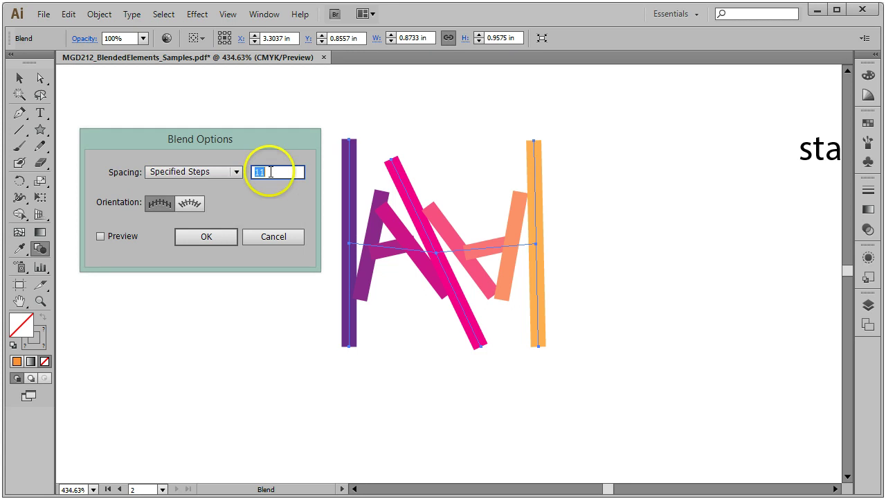
left_click(100, 237)
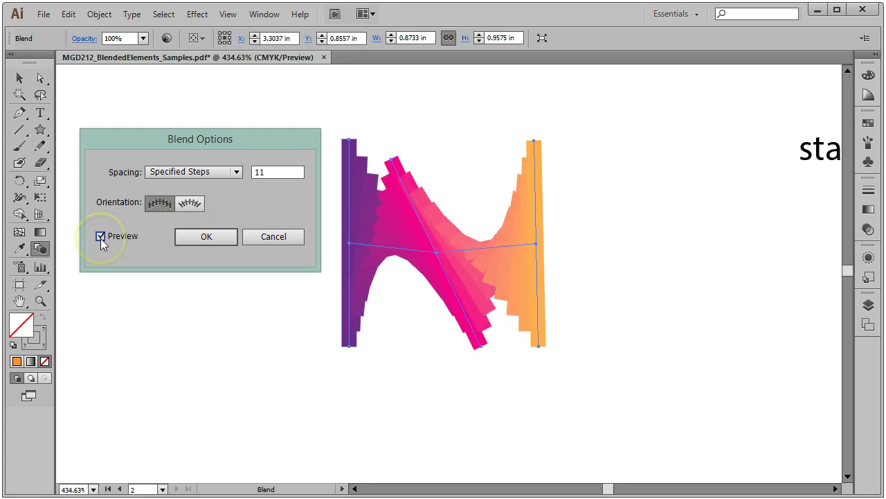
Set the three-line blend to 15 specified steps with the Align to Path orientation and apply the options
double_click(283, 172)
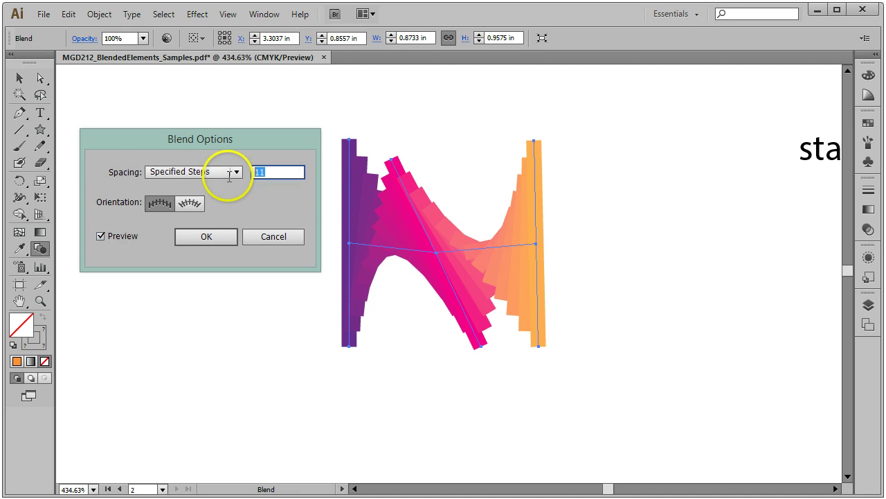
type("15")
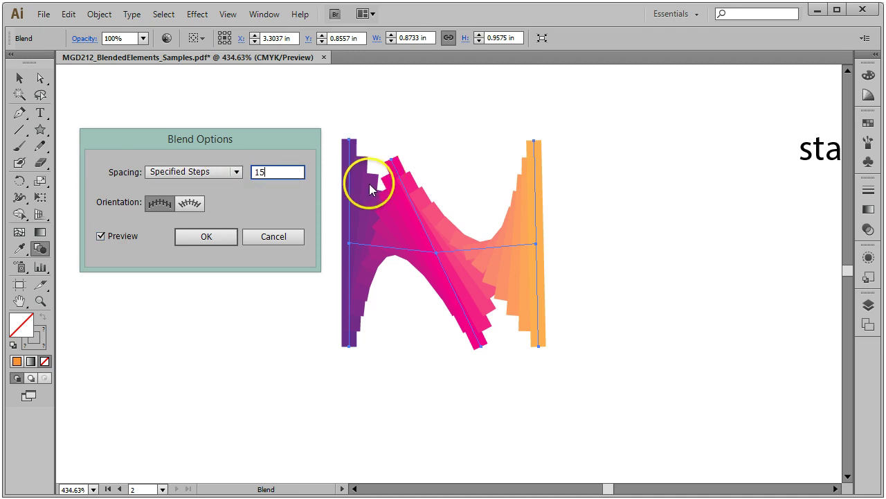
left_click(117, 238)
left_click(116, 238)
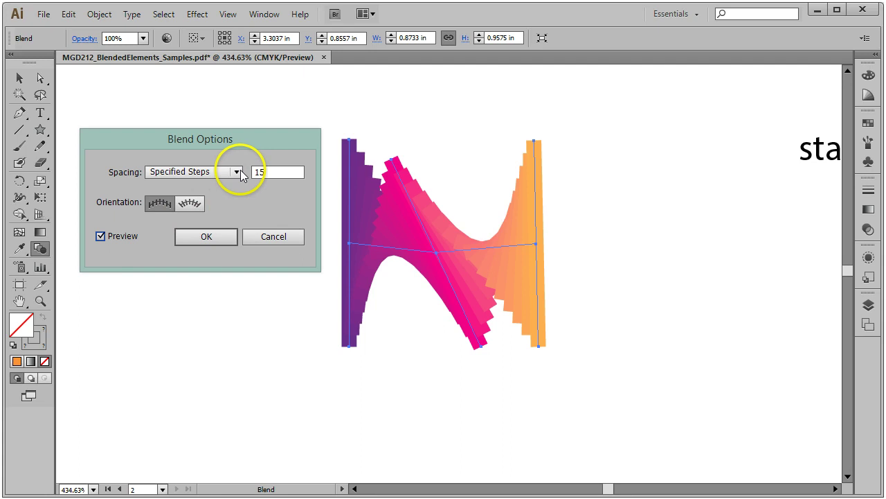
left_click(194, 204)
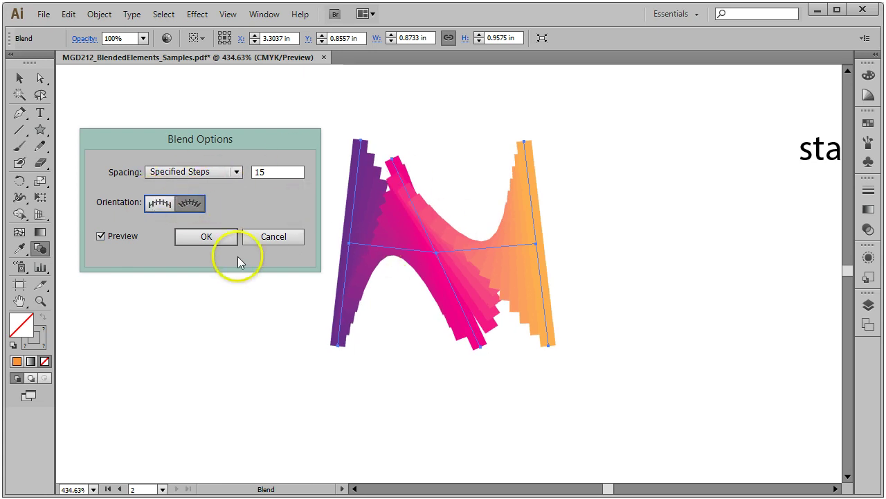
left_click(210, 237)
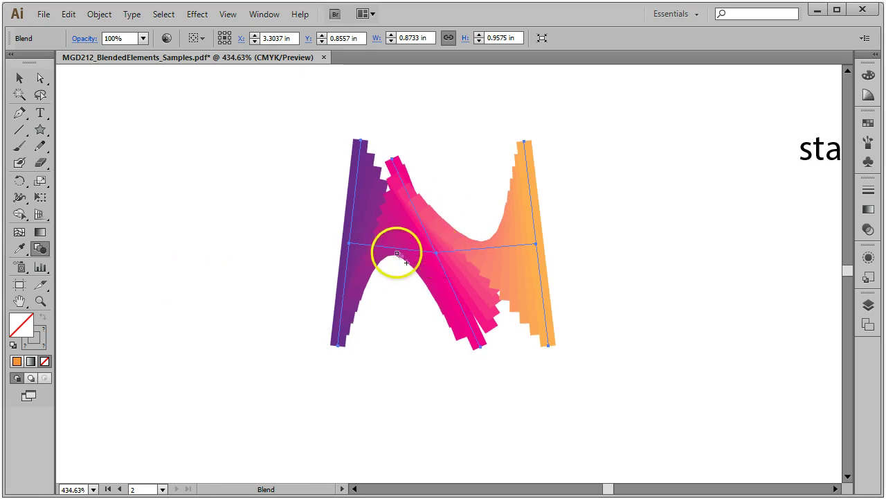
Move the middle anchor point of the three-line blend's spine up and to the right, and convert it to a smooth point
left_click(36, 83)
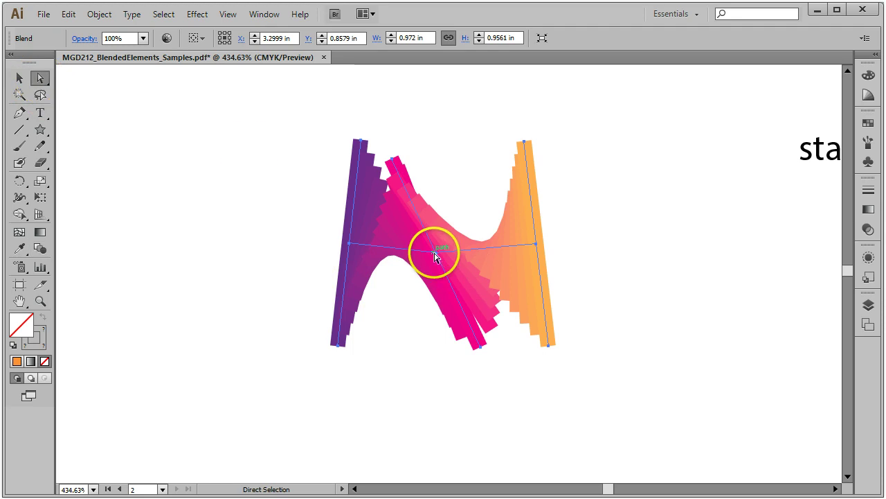
left_click_drag(434, 257, 451, 230)
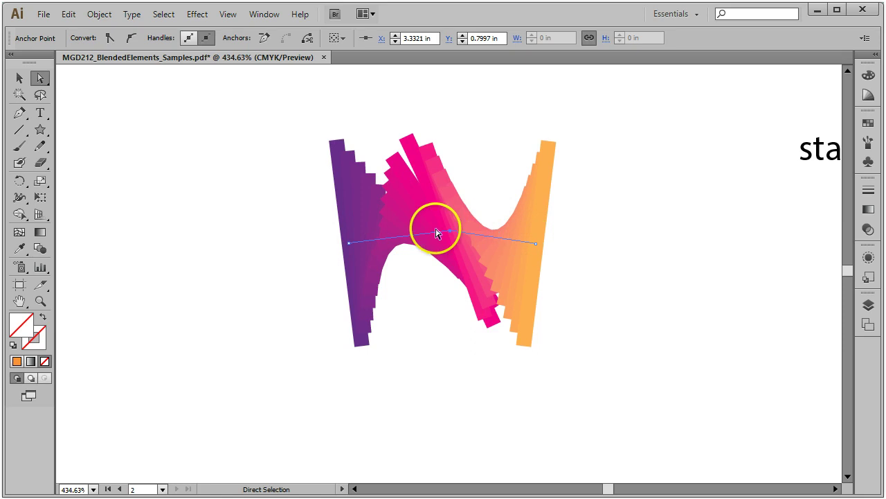
left_click(132, 39)
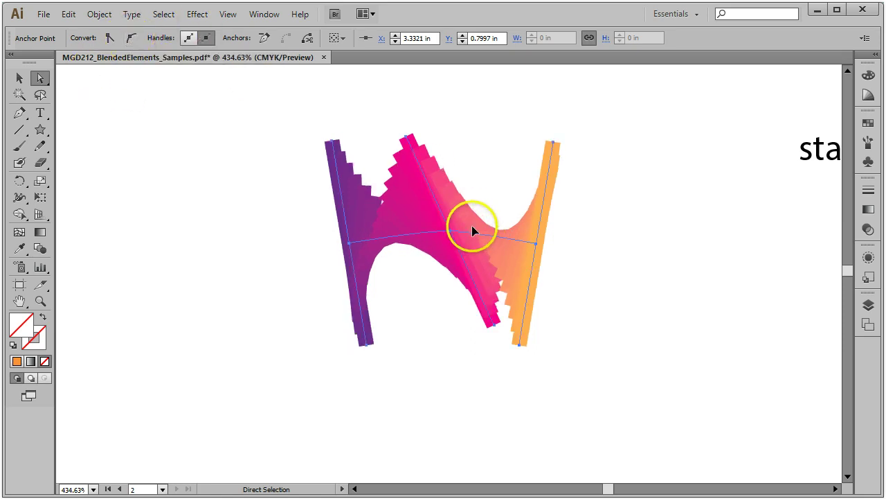
Shift the line blend slightly upward and pull its spine's middle anchor handles far out in opposite directions into an S-curve, leaving it deselected
mouse_move(471, 231)
left_mouse_down()
mouse_move(496, 198)
mouse_move(476, 216)
left_mouse_up()
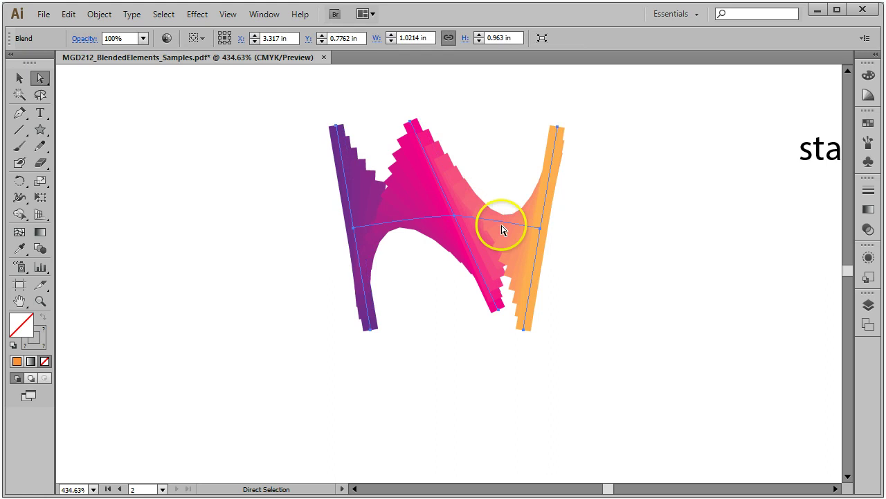
left_click(476, 216)
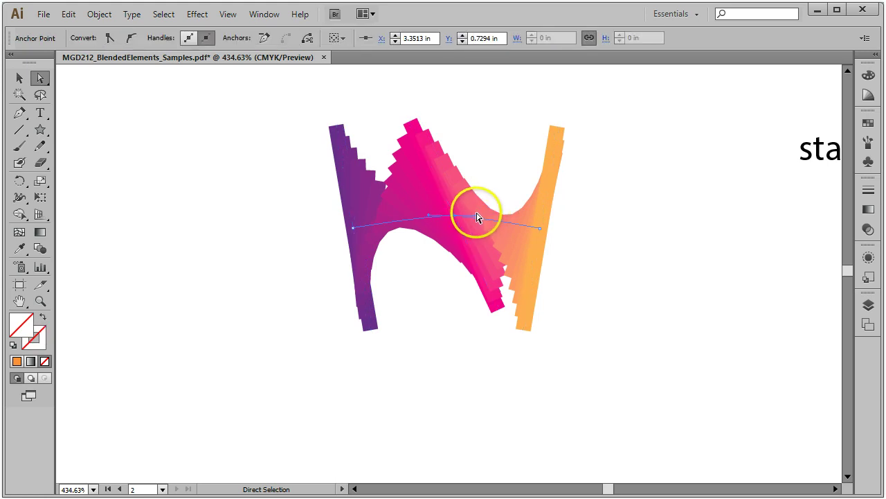
left_click_drag(476, 216, 531, 128)
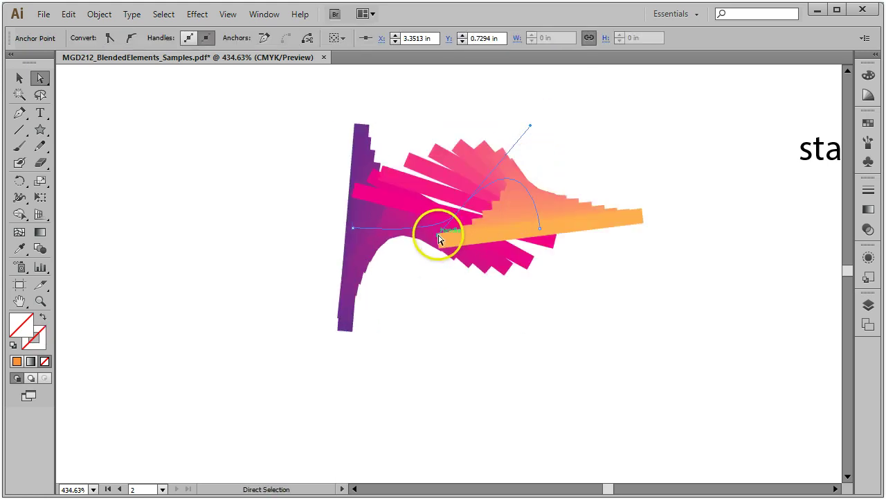
left_click_drag(438, 237, 366, 371)
left_click(19, 79)
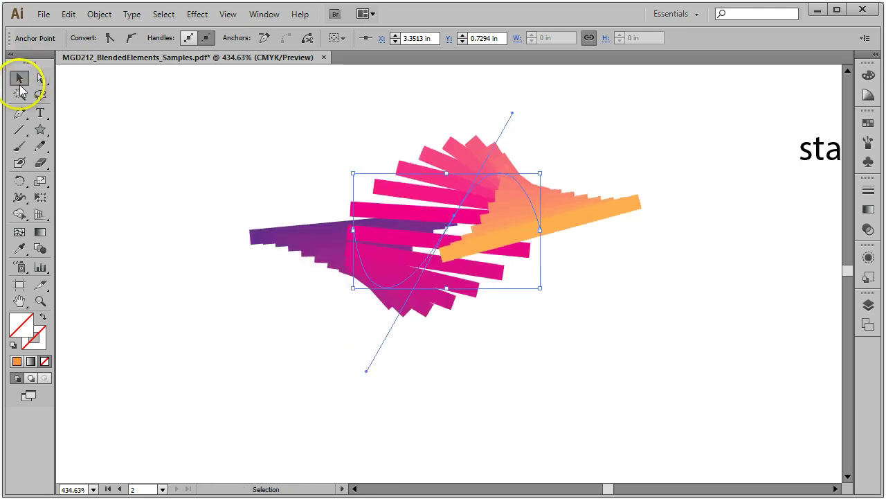
left_click(666, 280)
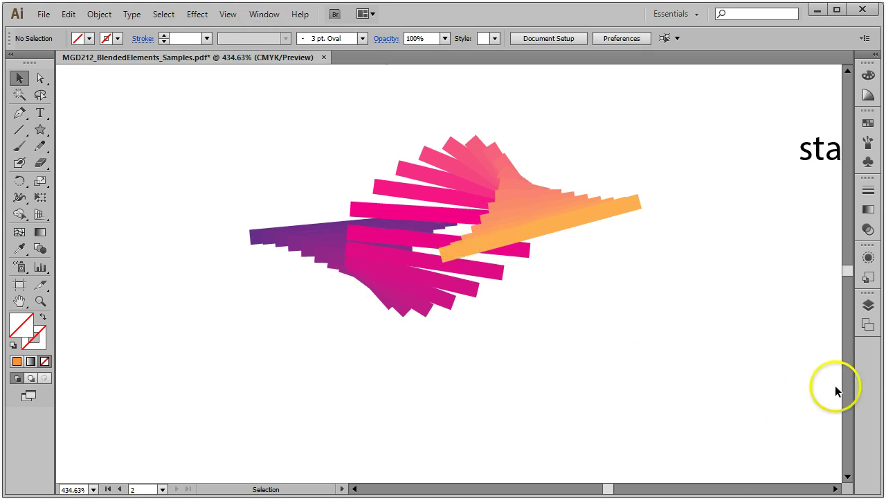
Move the "finish" text about 0.05 in to the right
key("space")
left_click_drag(726, 395, 284, 389)
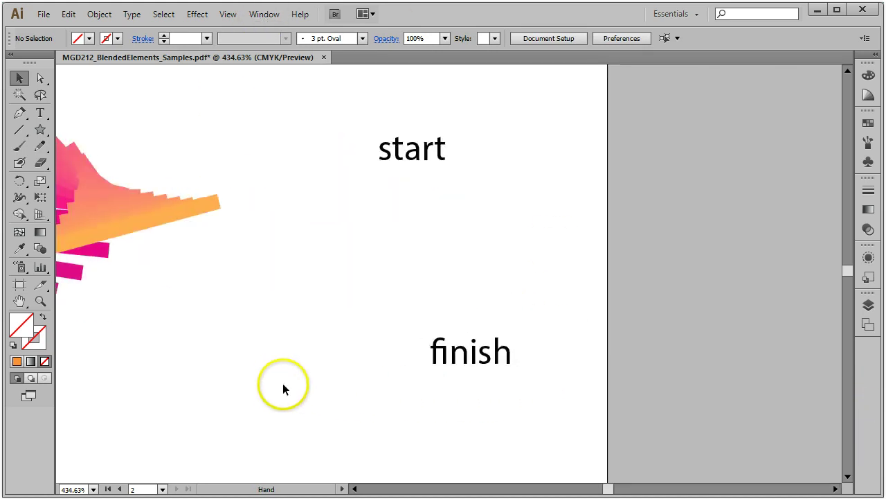
left_click(421, 163)
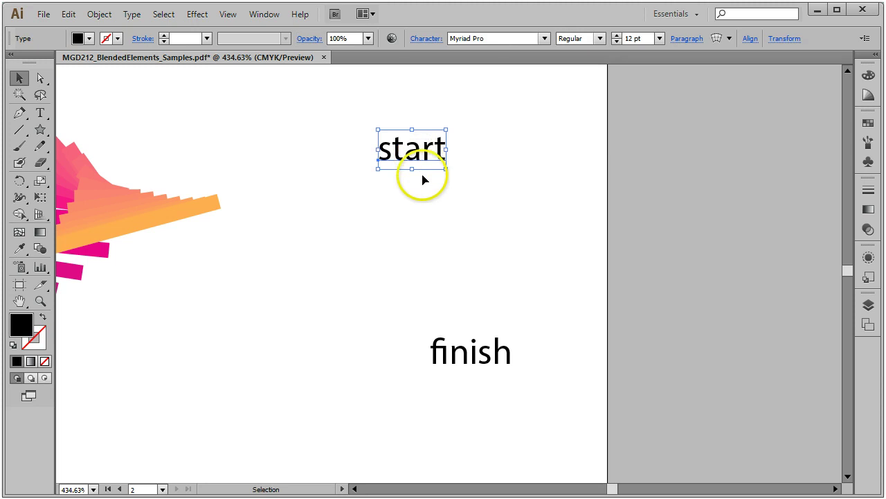
left_click(500, 356)
left_click_drag(519, 354, 580, 348)
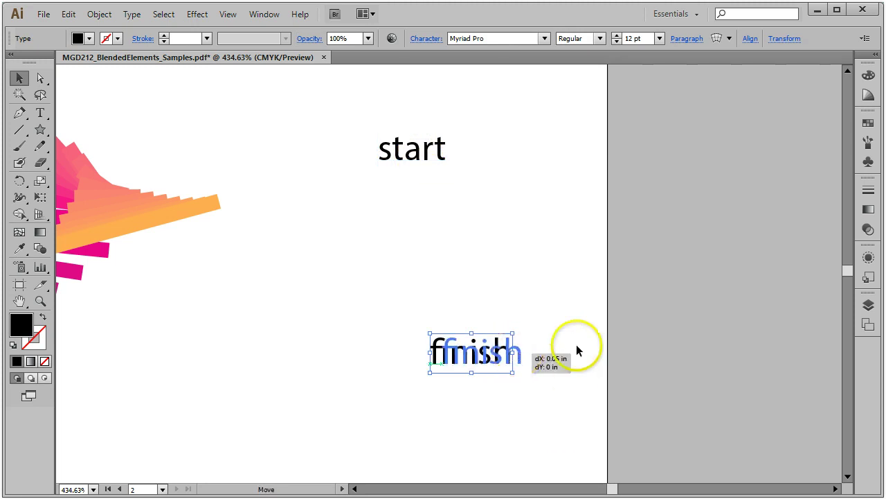
Blend the "start" text into the "finish" text with the Blend tool
left_click_drag(356, 121, 590, 461)
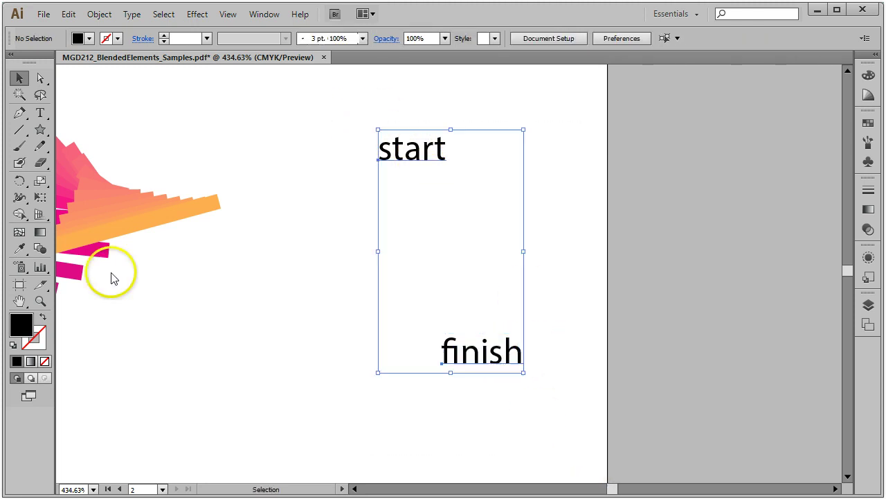
left_click(40, 249)
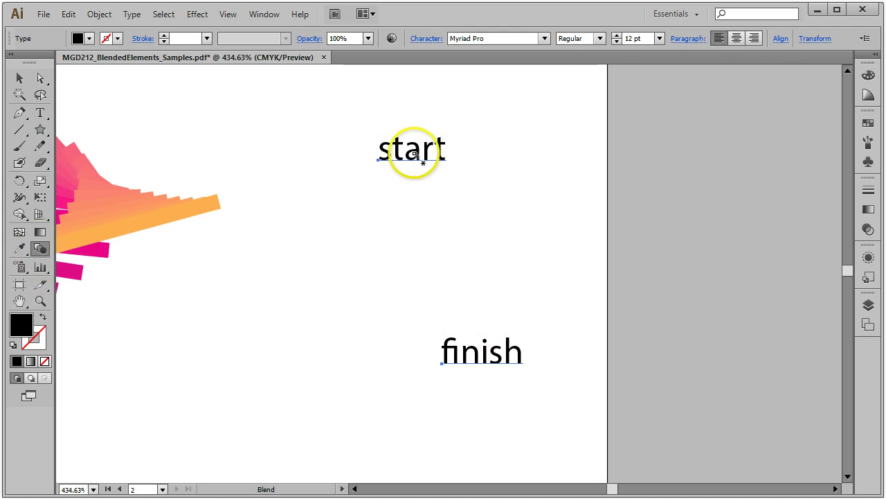
left_click(487, 356)
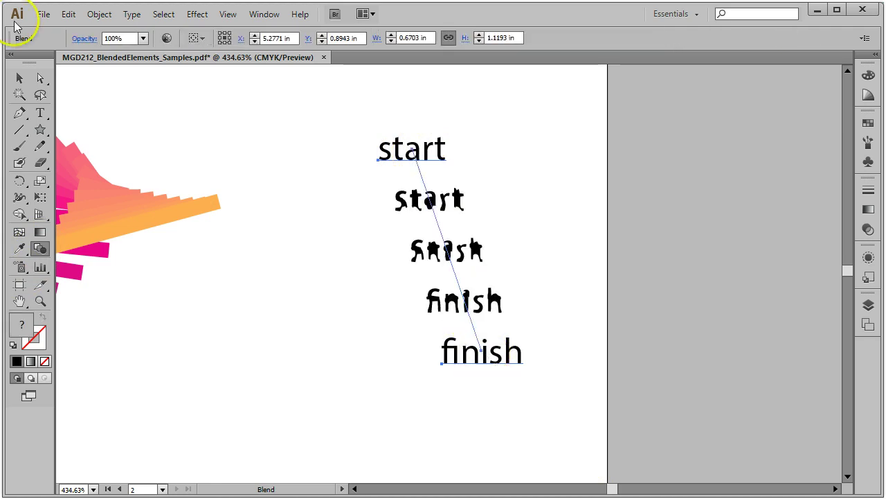
Open the blend options for the start-to-finish text blend and preview it with Smooth Color spacing
left_click(19, 79)
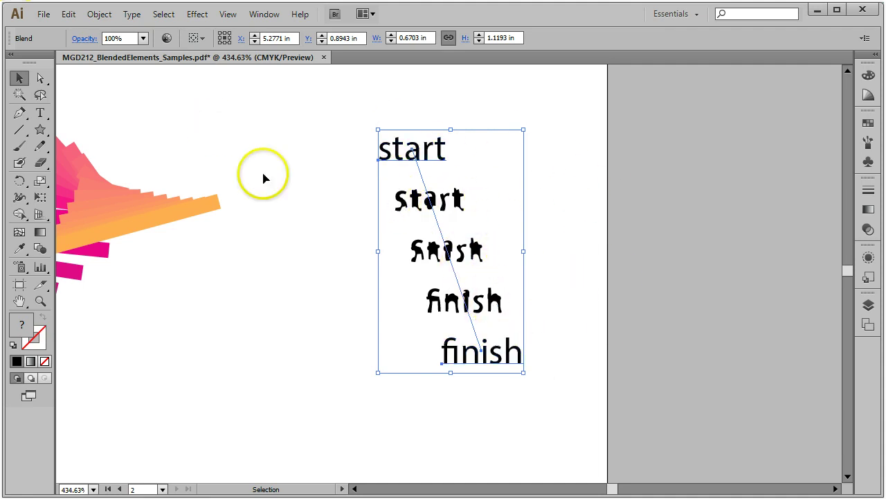
double_click(41, 249)
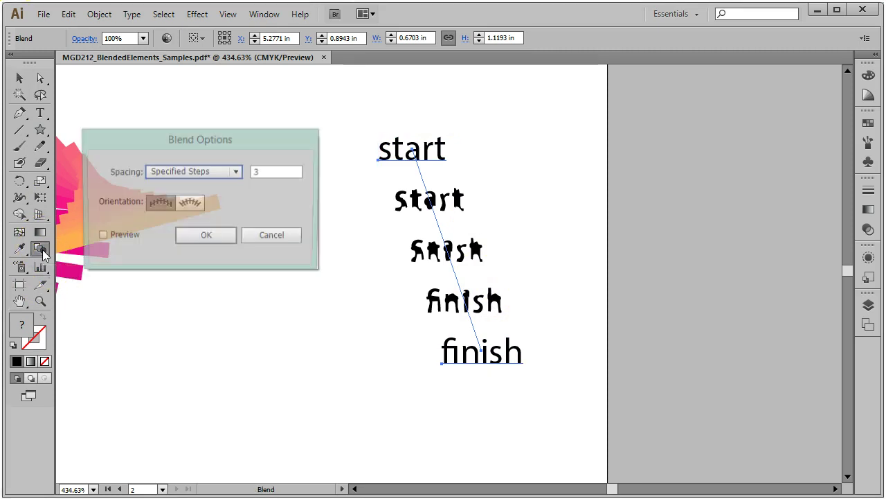
left_click_drag(214, 135, 267, 166)
left_click(287, 205)
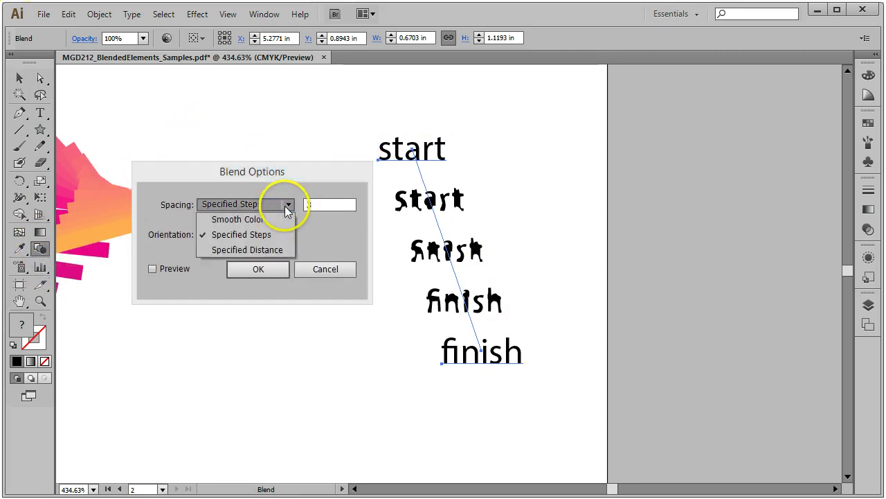
left_click(264, 220)
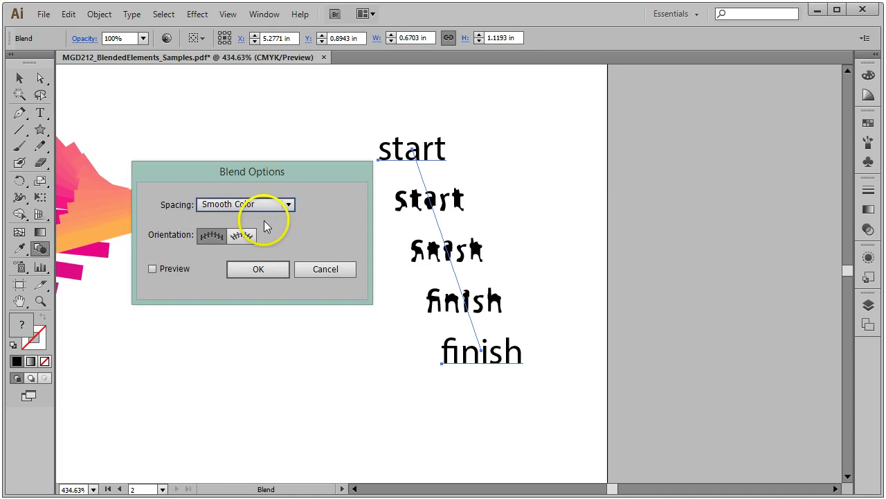
left_click(152, 269)
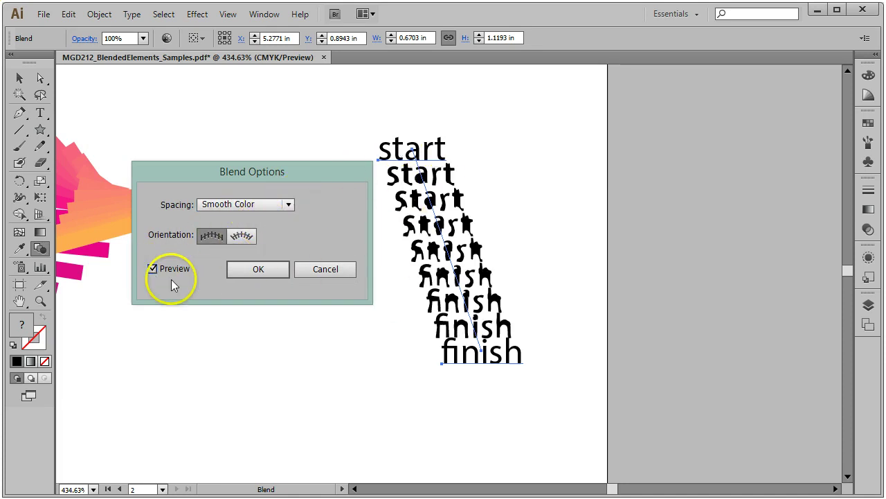
Change the text blend's spacing to Specified Steps with 5 steps
left_click(282, 205)
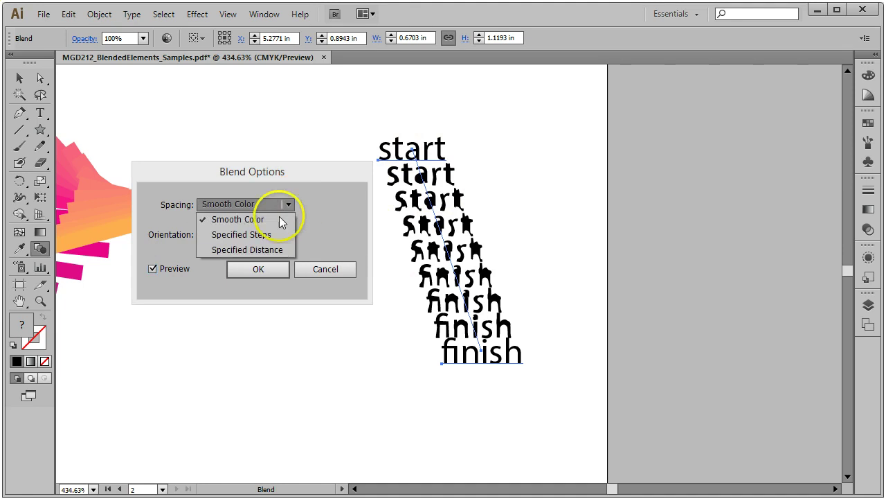
left_click(258, 236)
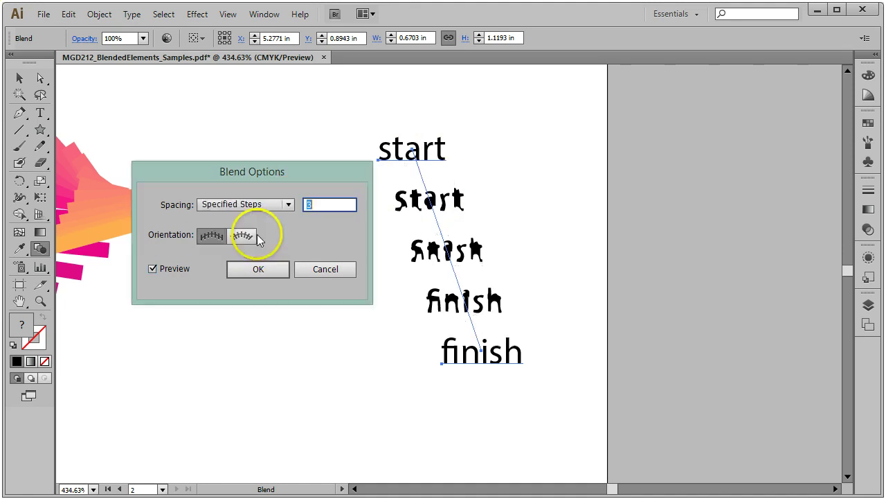
key("Up")
key("Up")
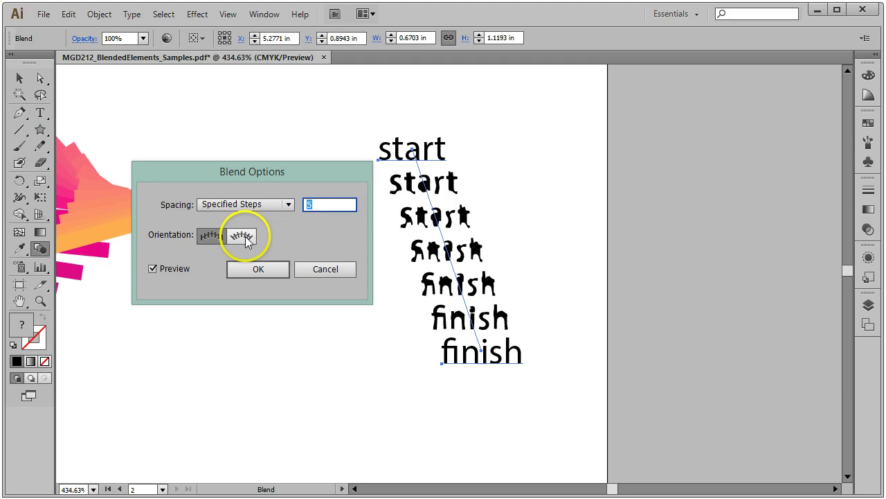
Set the text blend's spacing to a Specified Distance of 0.1 in, refresh the preview and apply the options
left_click(289, 205)
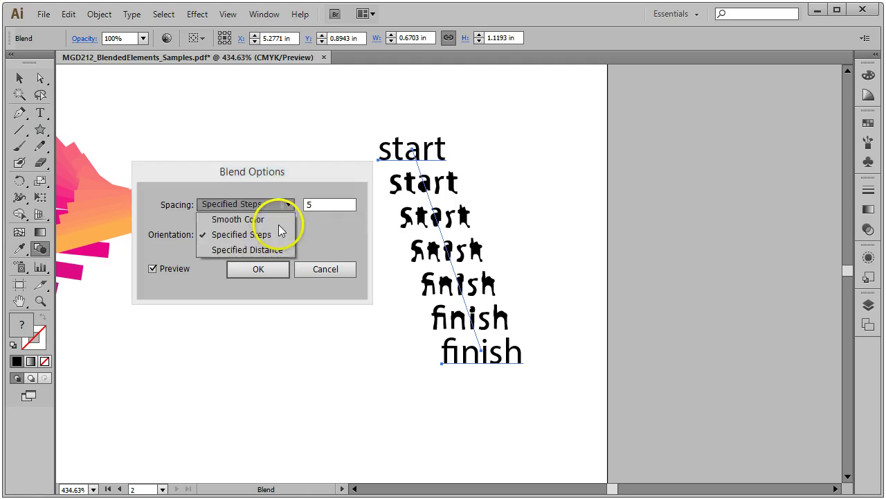
left_click(267, 248)
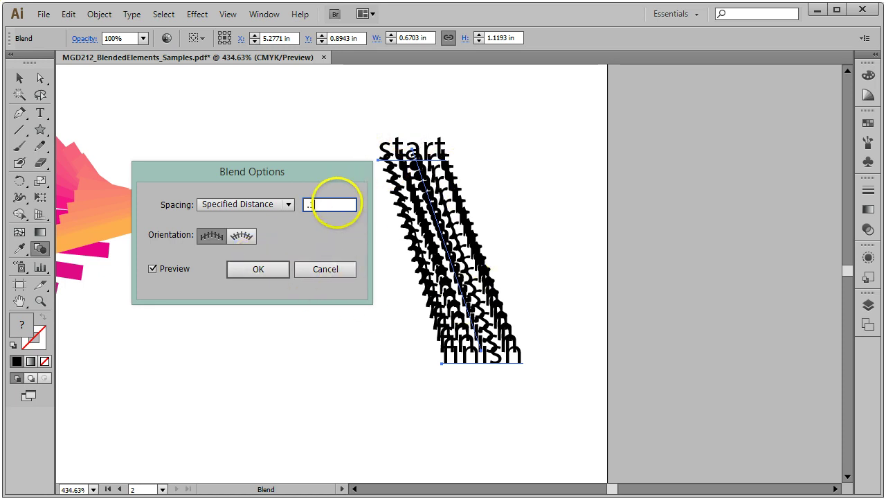
key("Tab")
left_click(153, 268)
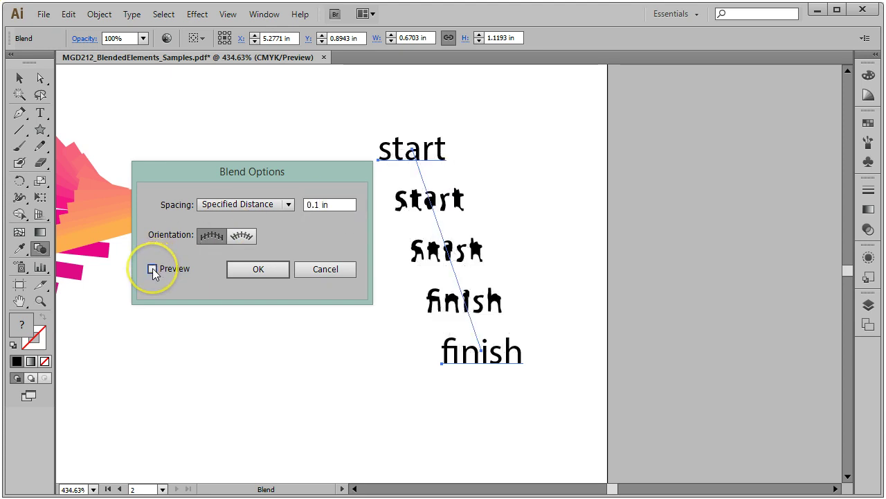
left_click(152, 268)
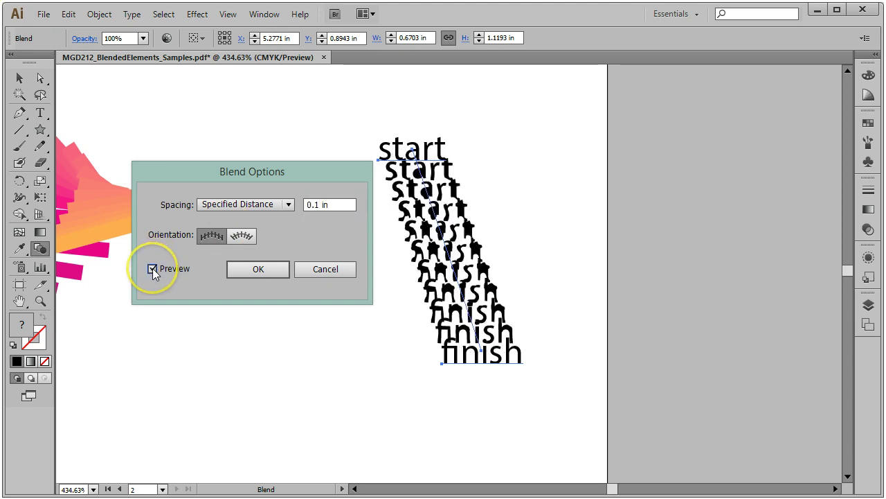
left_click(280, 269)
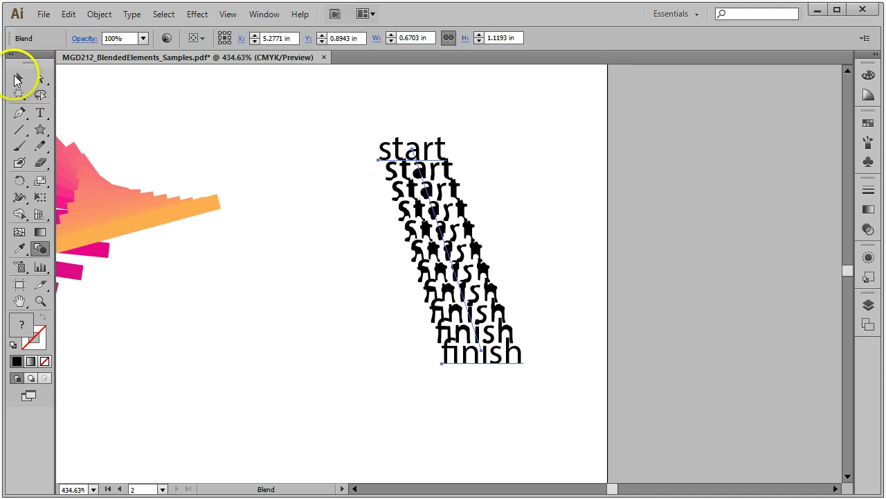
Blend the tall brown fence picket into the short one with the Blend tool, from peak to peak
left_click(18, 80)
left_click(240, 11)
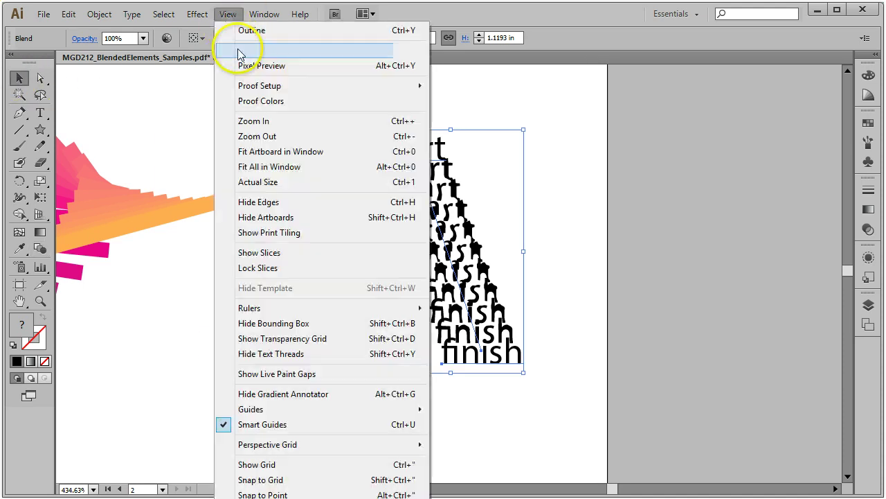
left_click(303, 145)
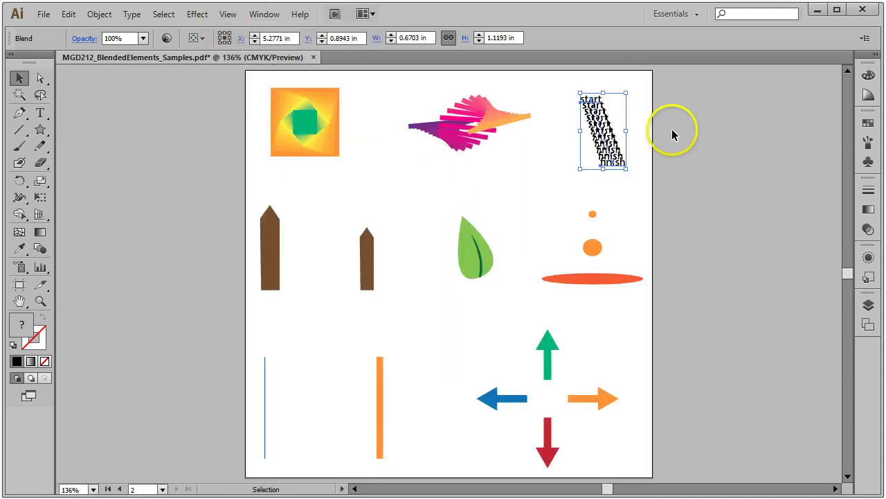
left_click(634, 211)
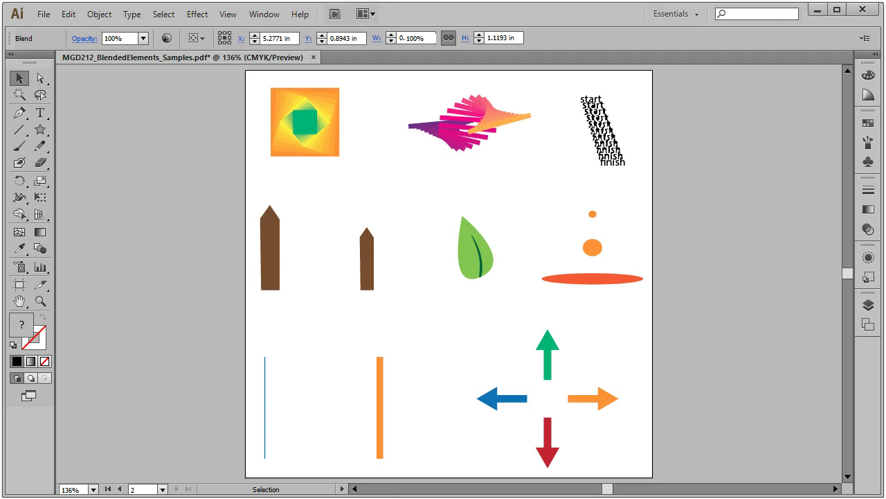
left_click(40, 301)
left_click_drag(243, 189, 419, 307)
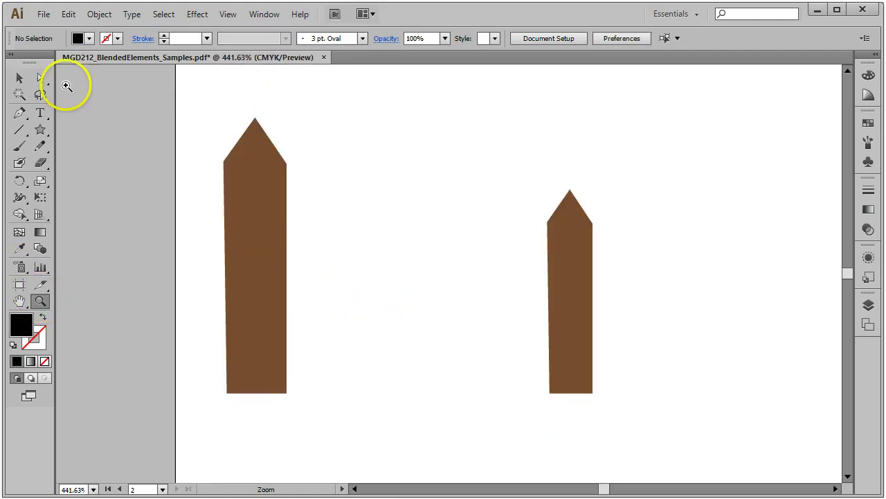
left_click(280, 187)
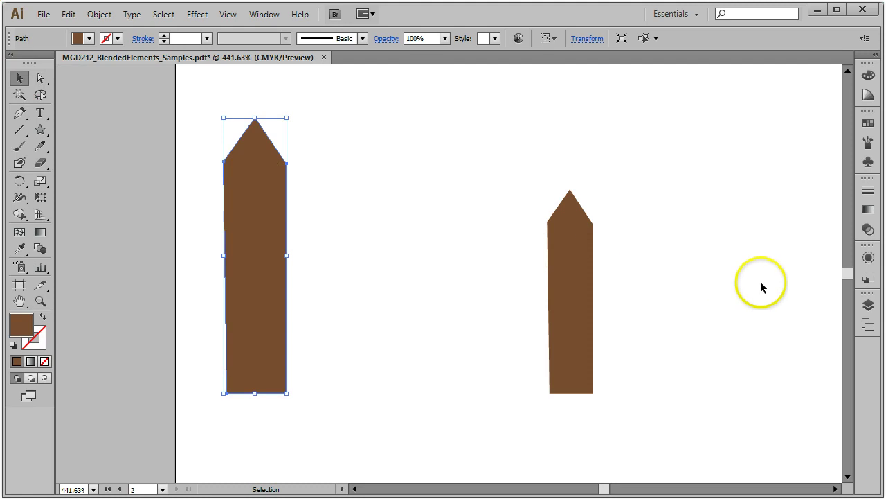
left_click(587, 242, "shift")
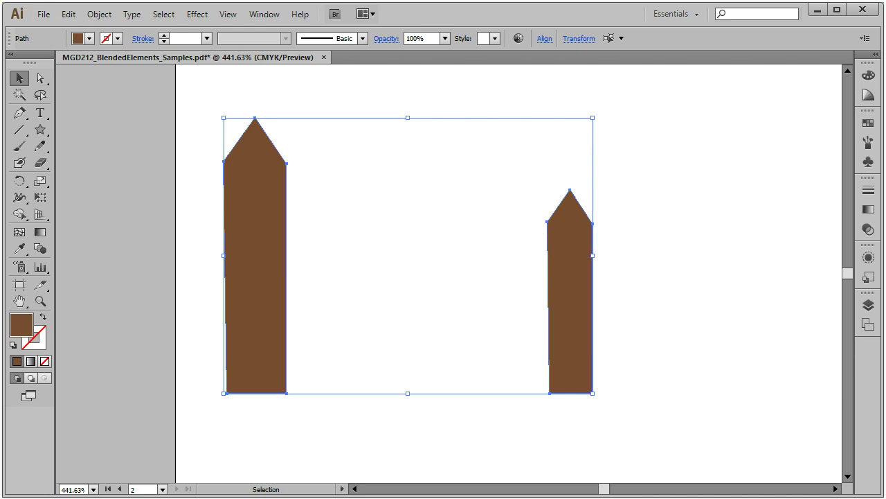
left_click(40, 248)
left_click(255, 119)
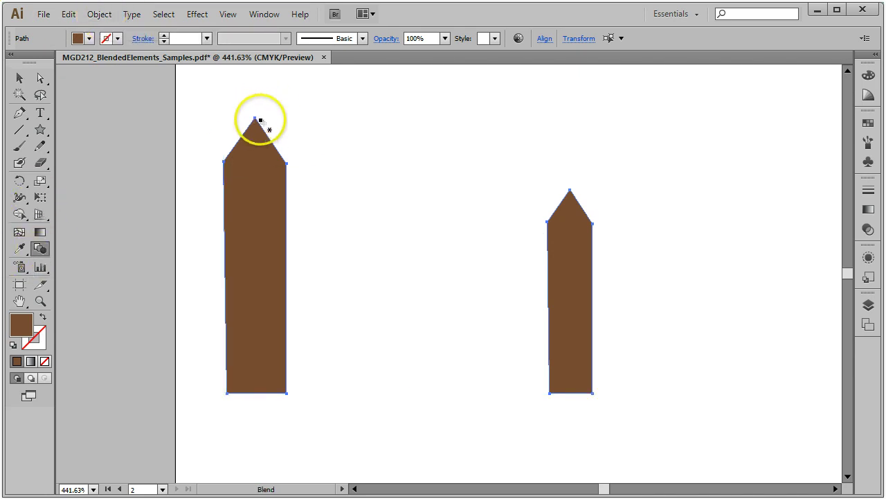
left_click(571, 191)
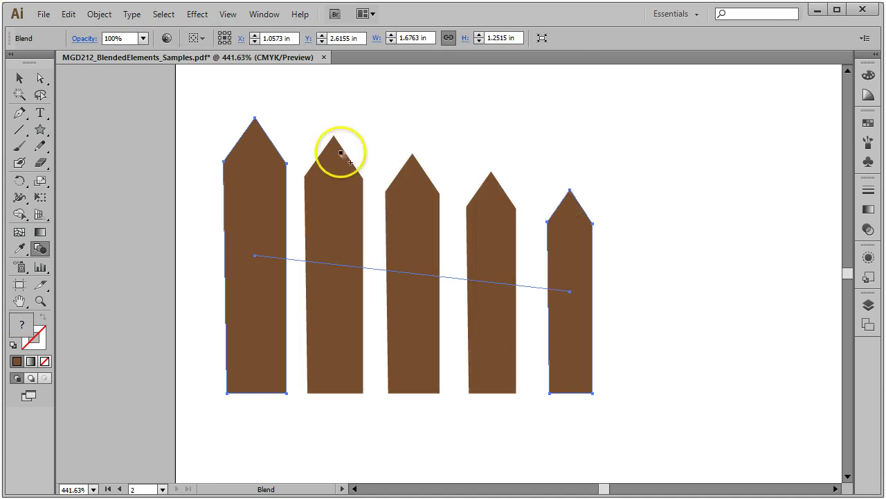
Set the fence blend's spacing to 2 specified steps in its blend options, with the preview on, and apply it
left_click(19, 78)
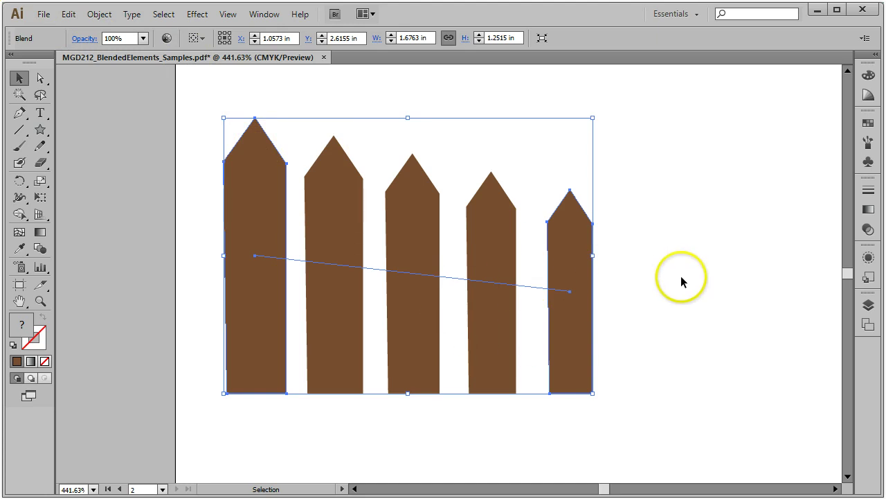
left_click(99, 14)
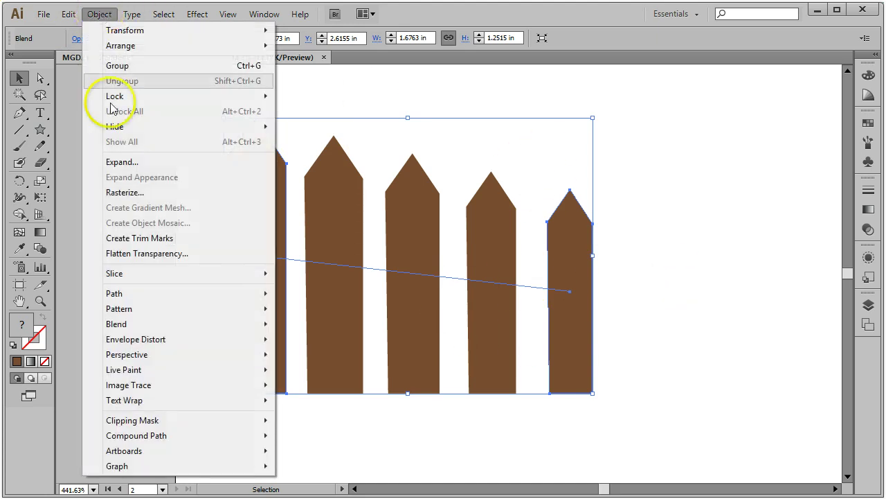
mouse_move(131, 328)
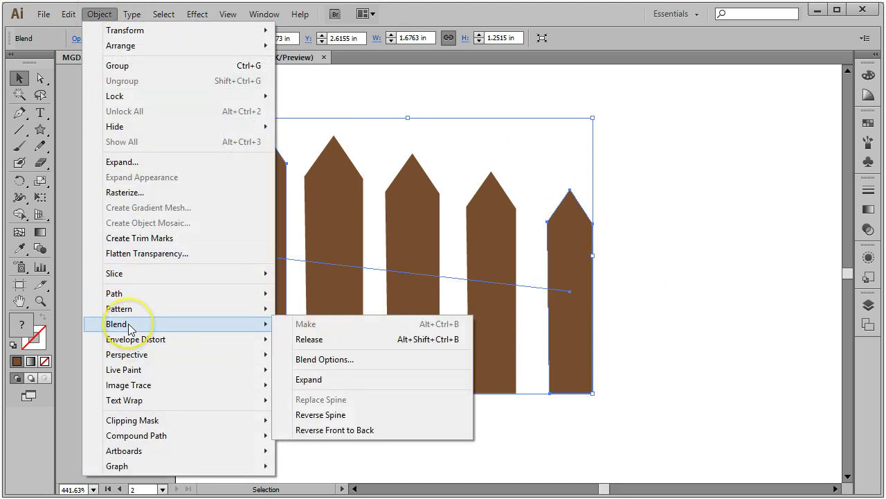
left_click(329, 359)
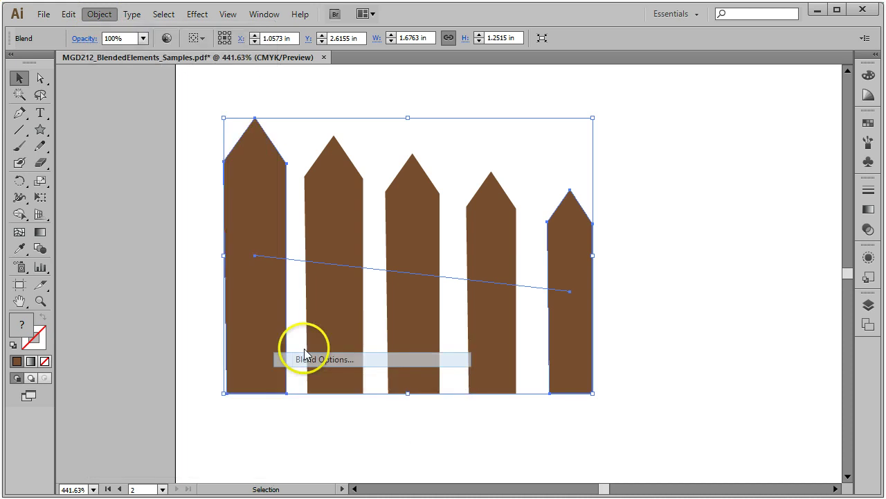
left_click_drag(238, 171, 212, 263)
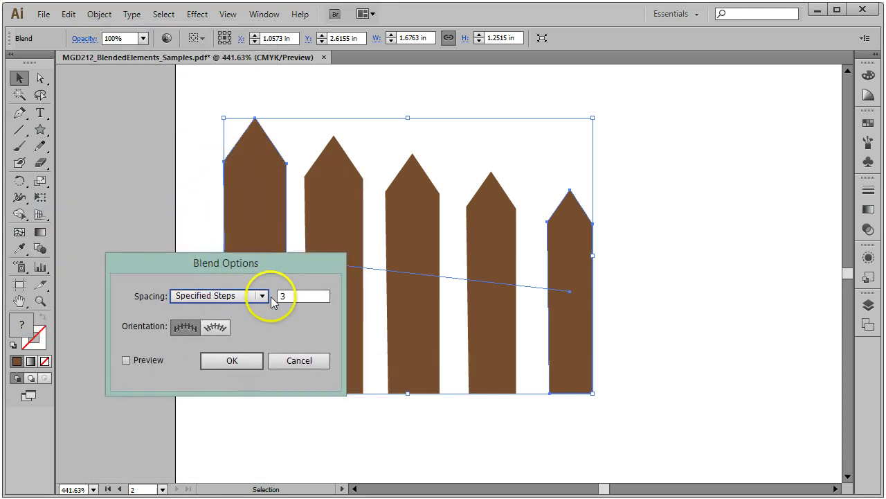
left_click(311, 296)
double_click(311, 296)
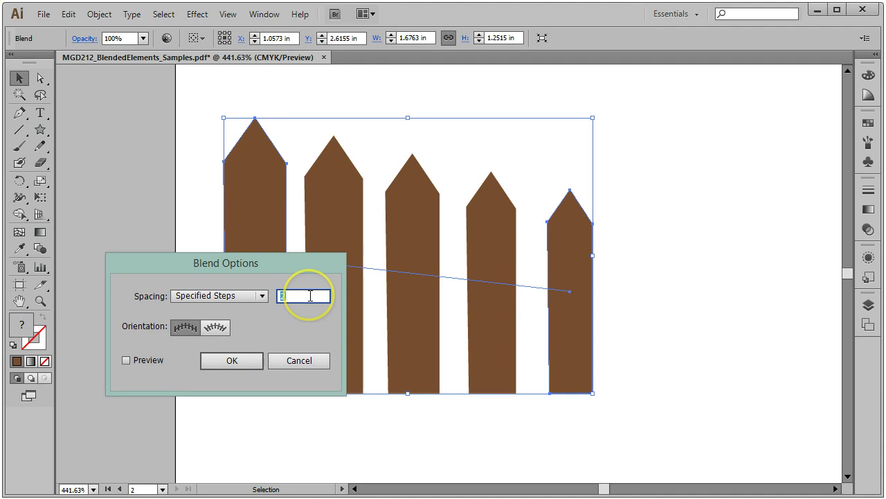
left_click(126, 359)
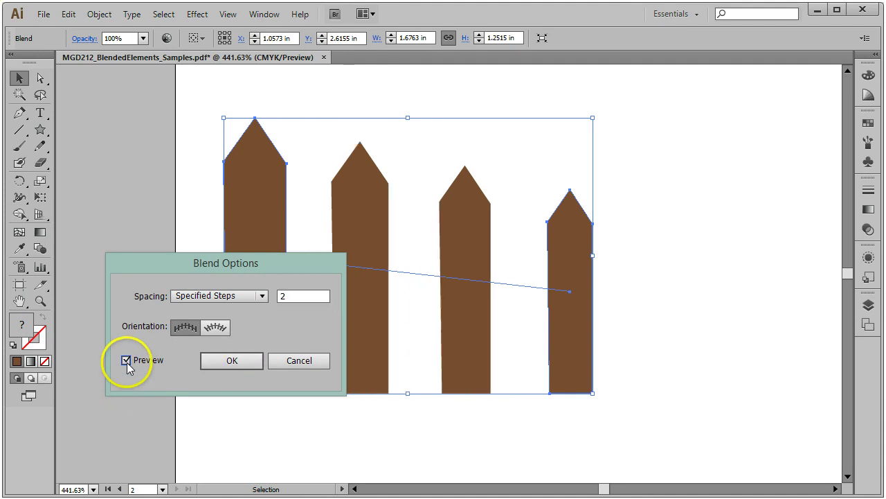
left_click(233, 361)
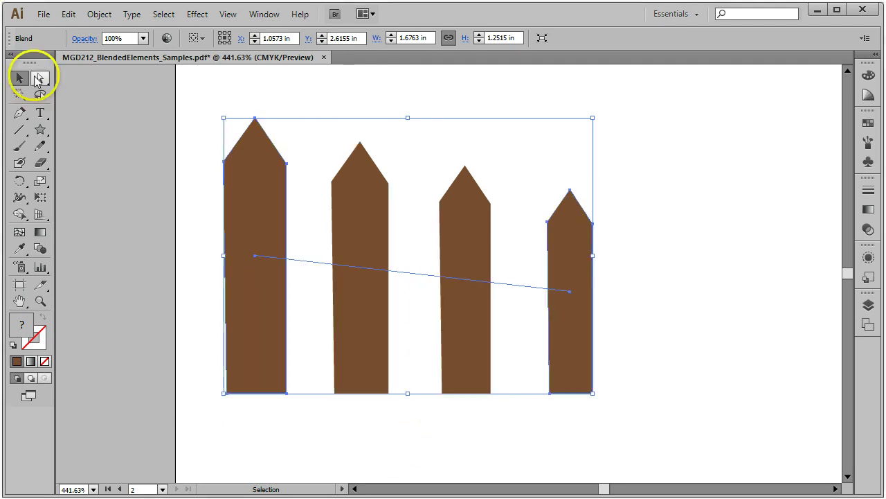
Recolor the whole fence picket blend with a lighter brown swatch
left_click(38, 79)
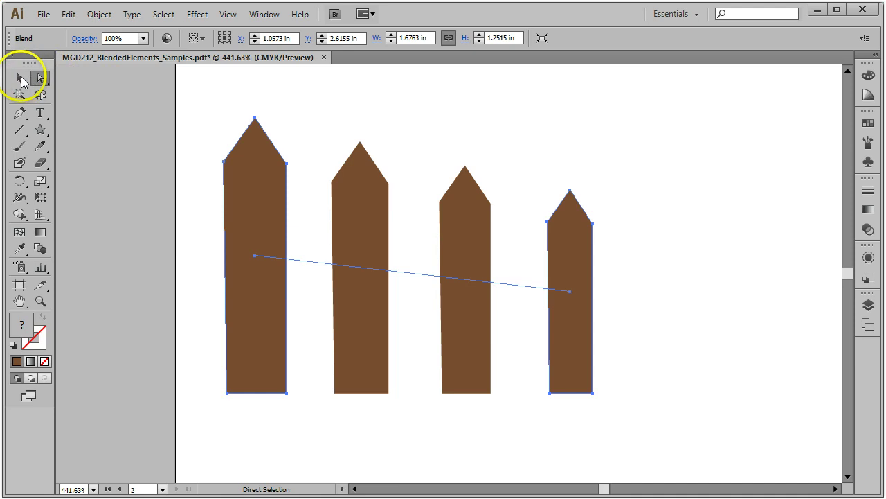
left_click(21, 81)
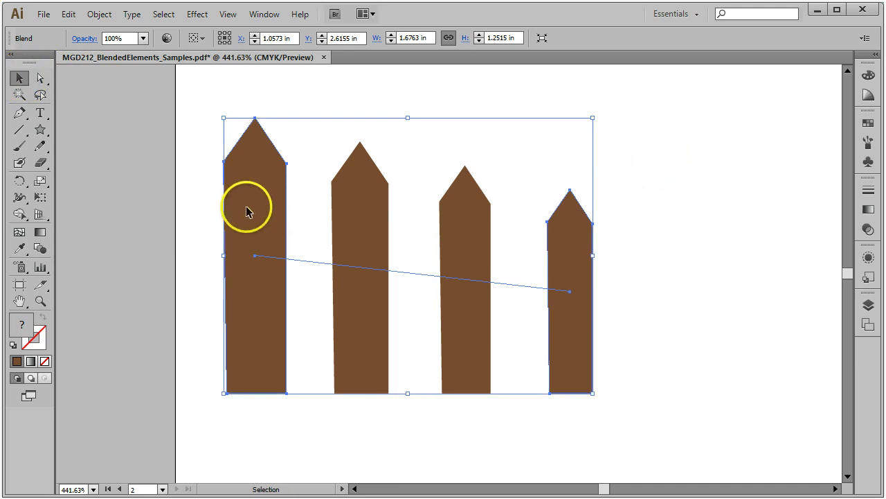
left_click(212, 166)
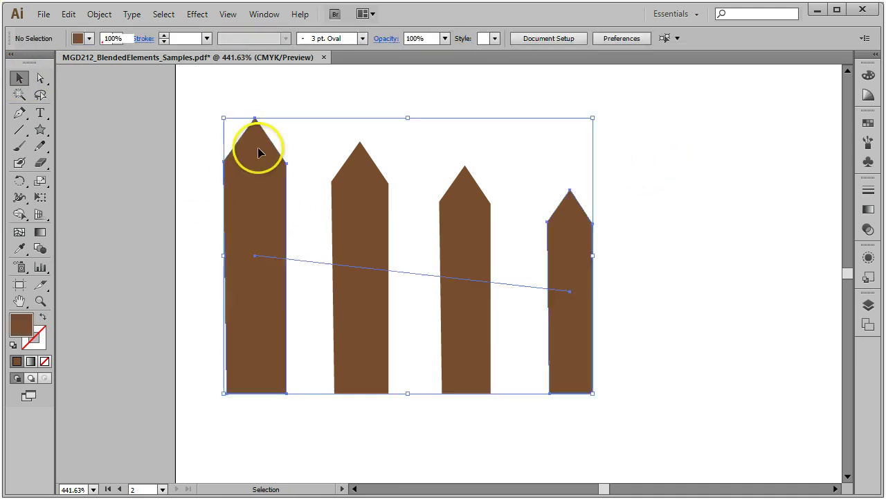
left_click(259, 152)
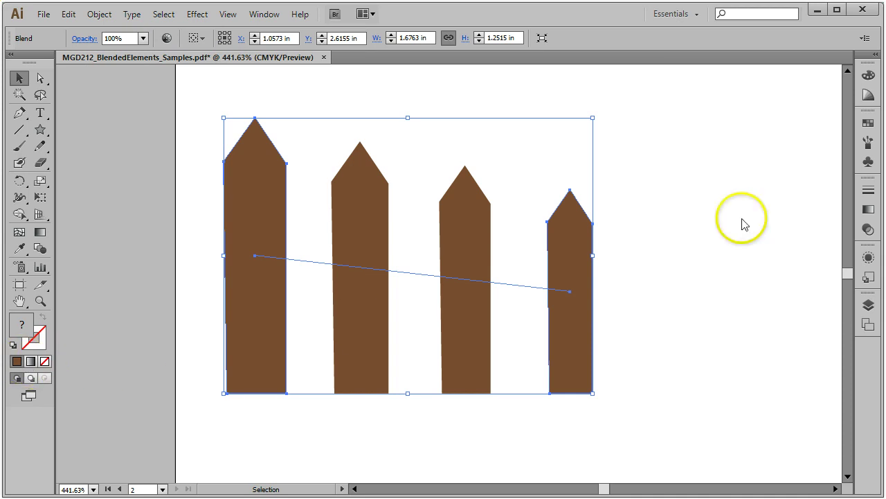
left_click(870, 123)
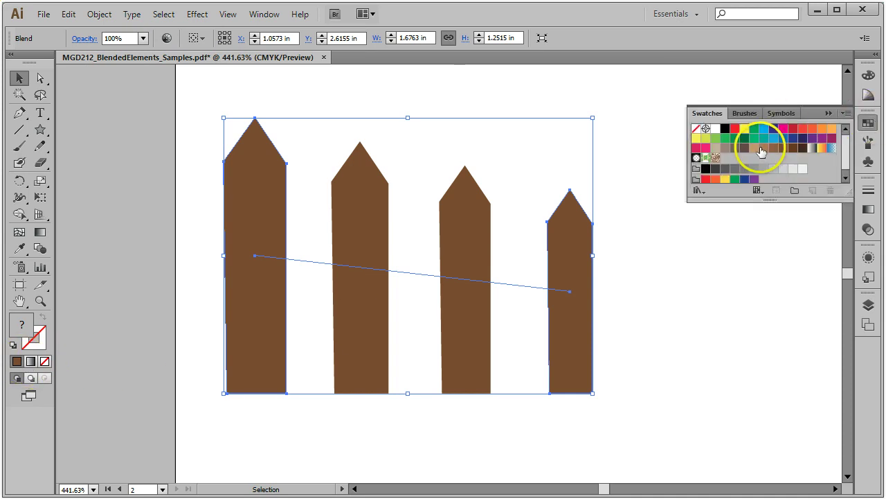
left_click(766, 148)
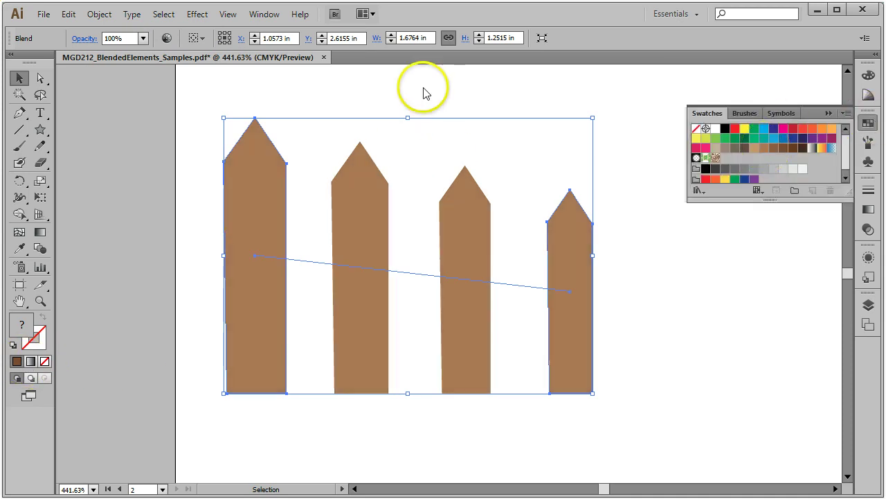
Recolor only the tallest picket of the fence blend with the dark brown swatch C=40 M=70 Y=100 K=50 and hide the swatches
left_click(179, 143)
left_click(41, 78)
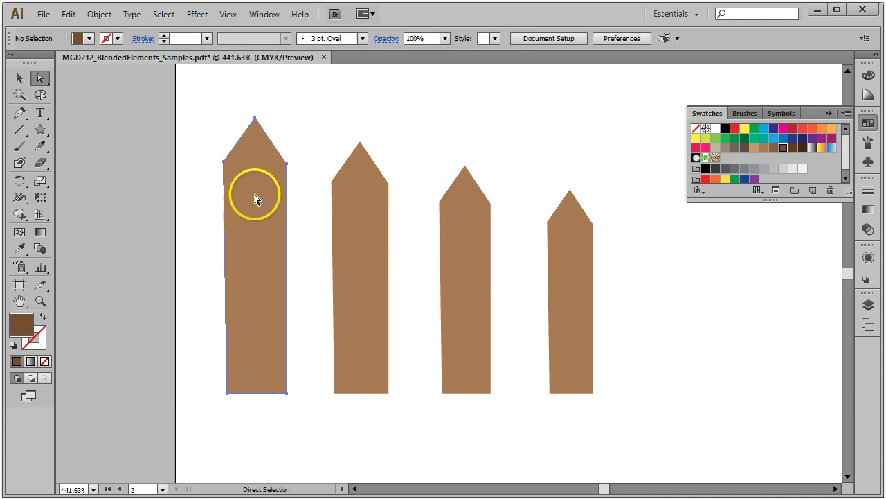
left_click(257, 198)
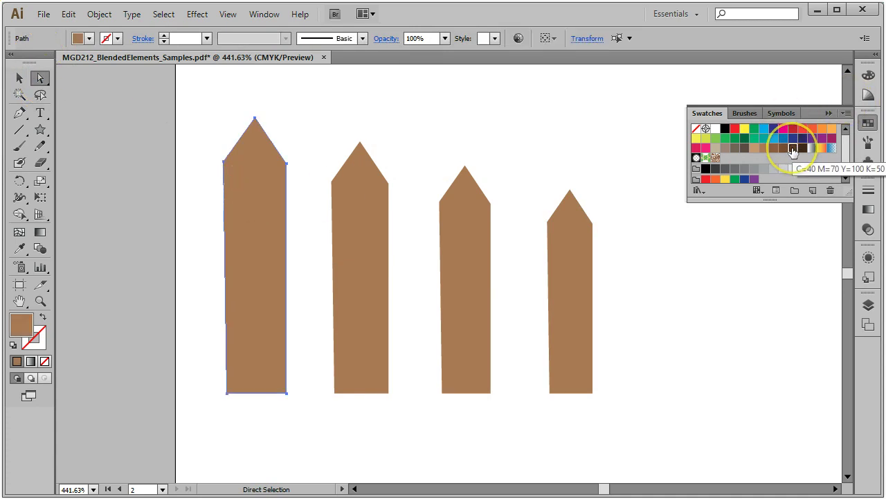
left_click(793, 150)
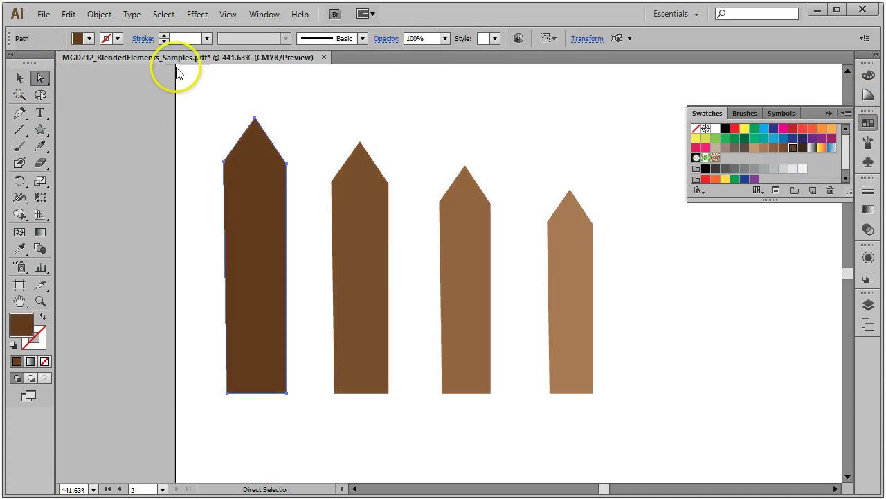
left_click(19, 78)
left_click(474, 134)
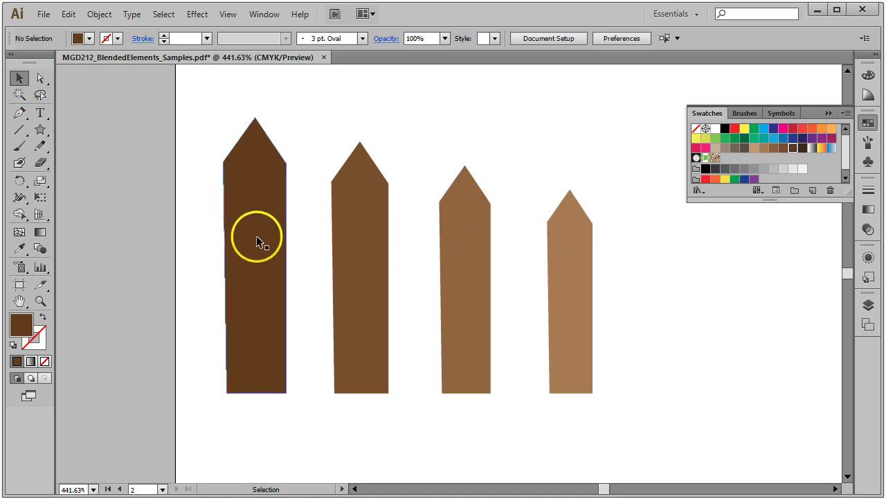
left_click(572, 248)
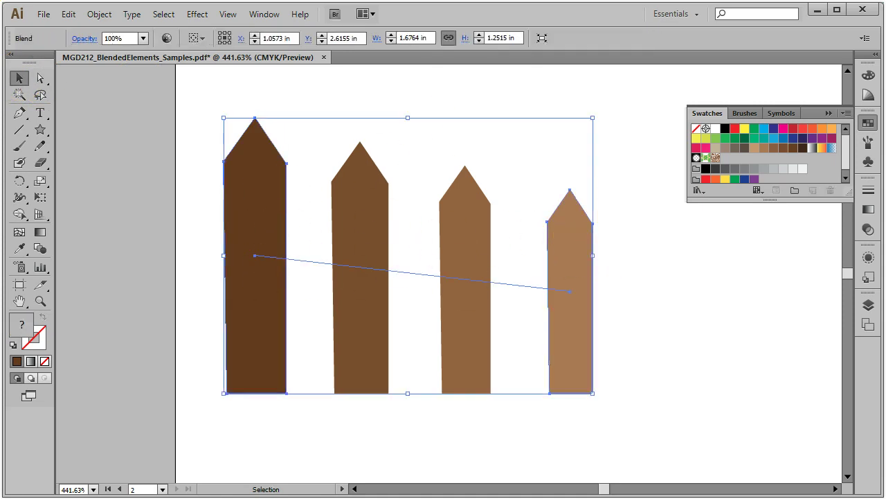
left_click(227, 14)
left_click(869, 122)
left_click(869, 123)
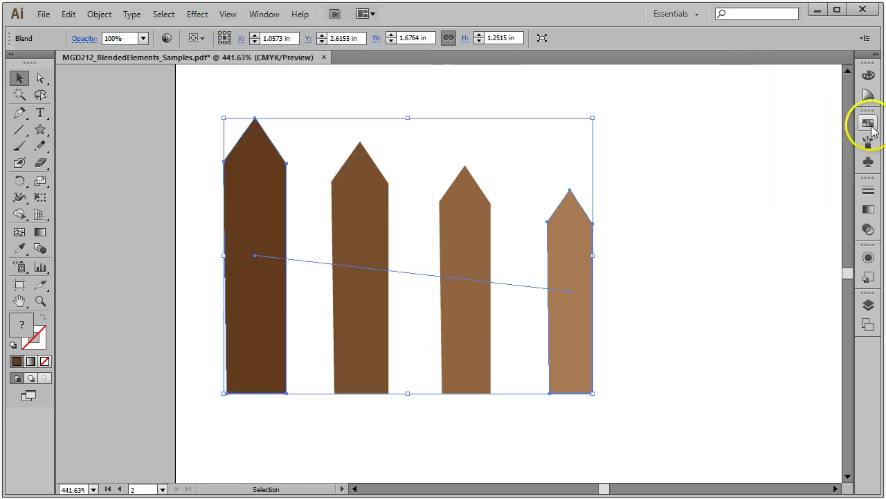
Blend the light green leaf shape into its dark green vein with the Blend tool, from tip to tip
key("space")
left_click_drag(751, 232, 287, 237)
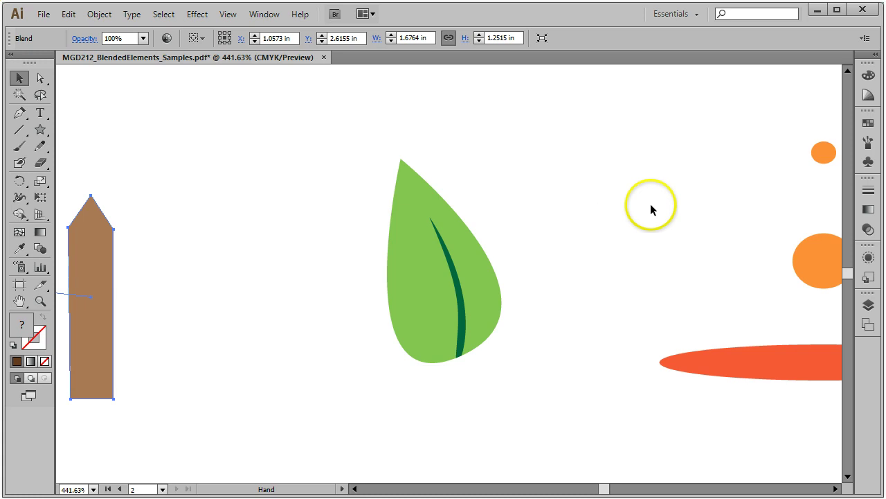
left_click_drag(543, 205, 653, 359)
left_click_drag(325, 118, 502, 361)
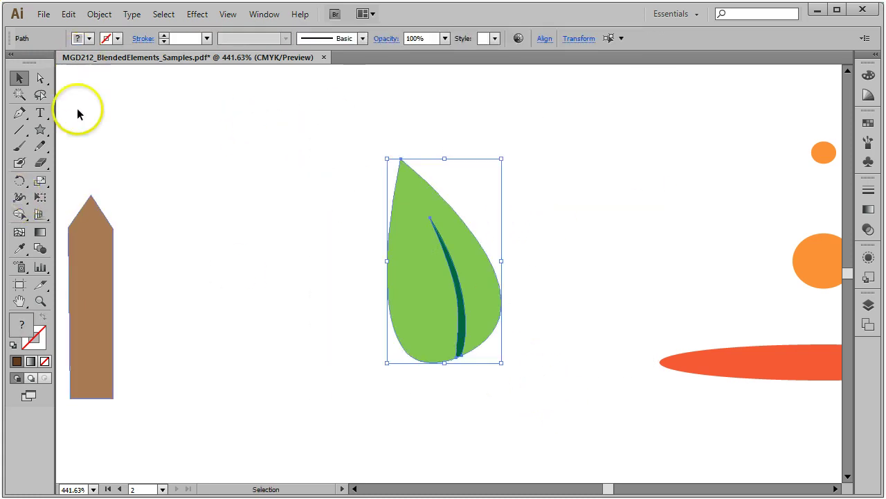
left_click(40, 248)
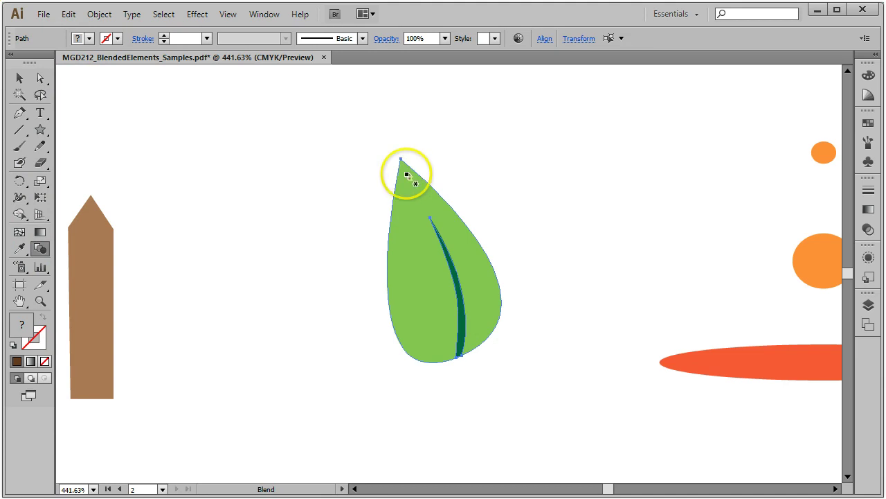
left_click(431, 219)
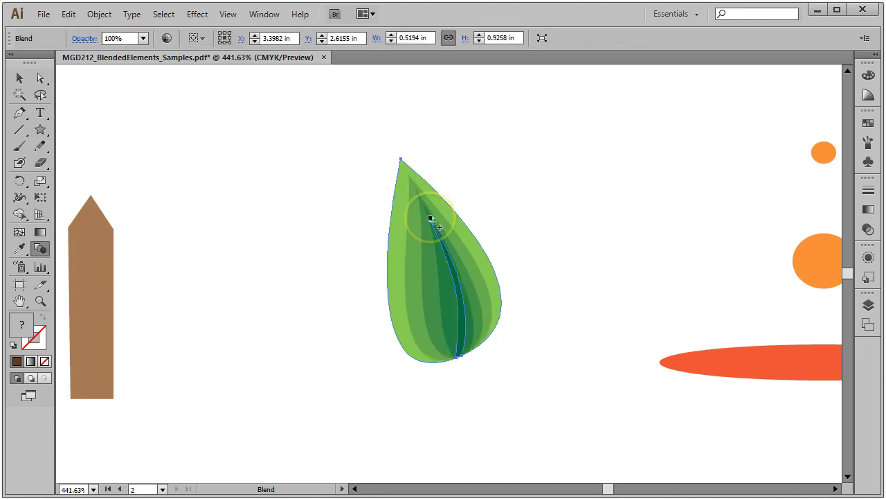
left_click(18, 80)
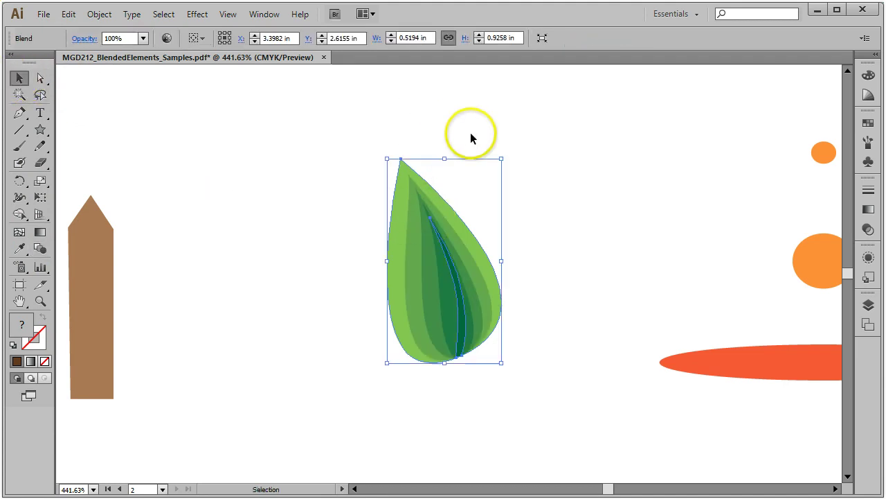
left_click(470, 137)
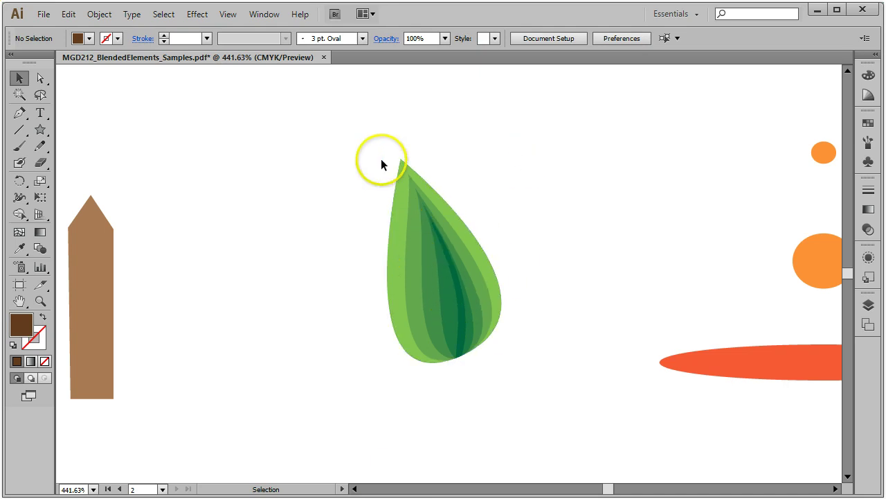
Set the leaf blend's spacing to Smooth Color in its blend options, with the preview on, and apply it
left_click(478, 326)
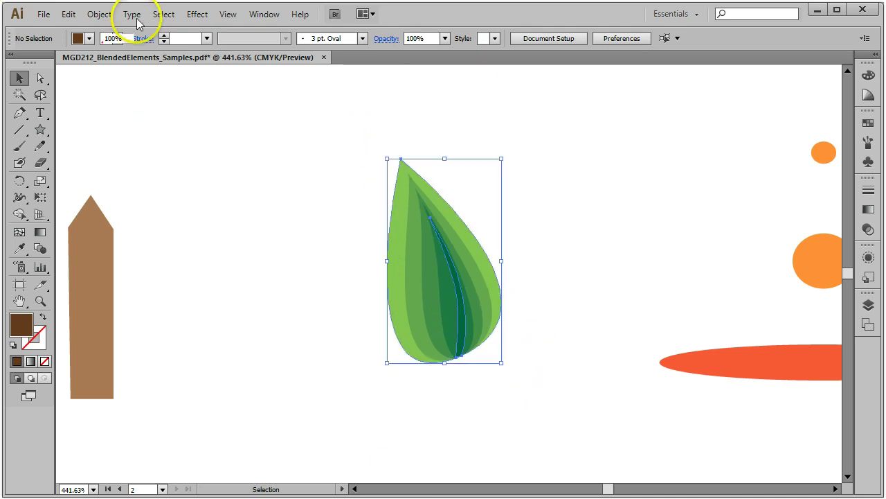
left_click(99, 14)
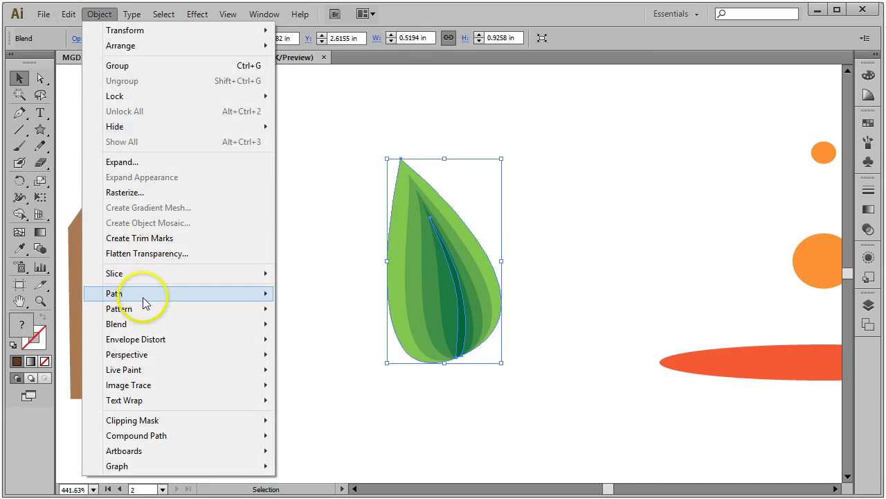
mouse_move(142, 324)
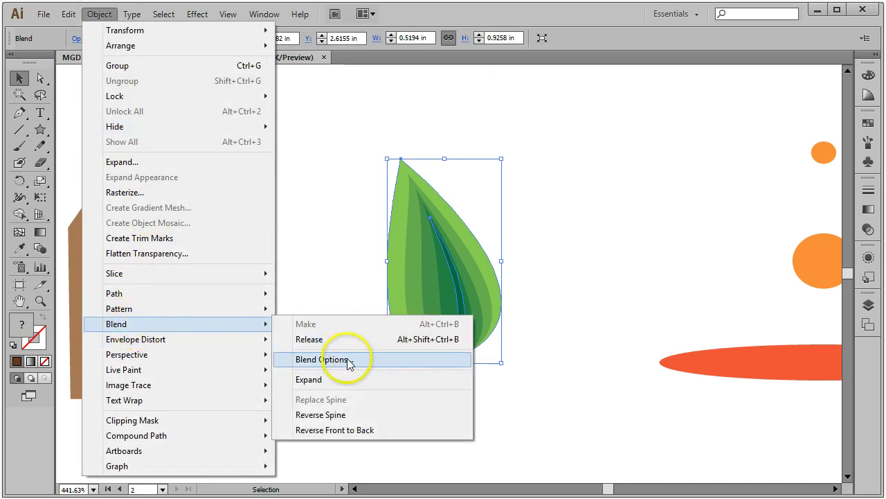
left_click(311, 357)
left_click(263, 296)
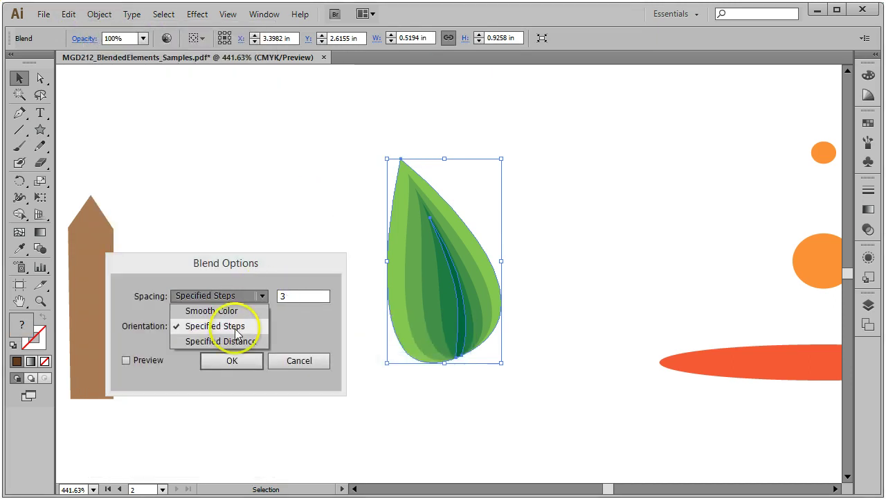
left_click(210, 311)
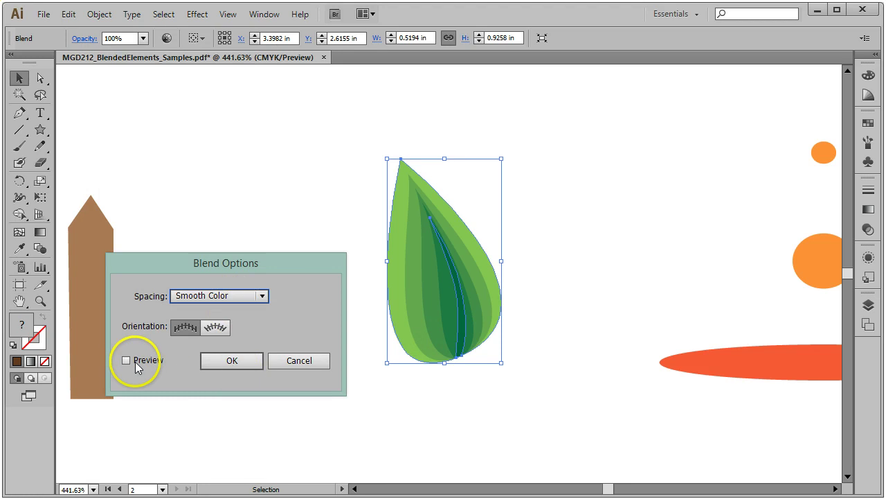
left_click(126, 360)
left_click(232, 361)
left_click(251, 215)
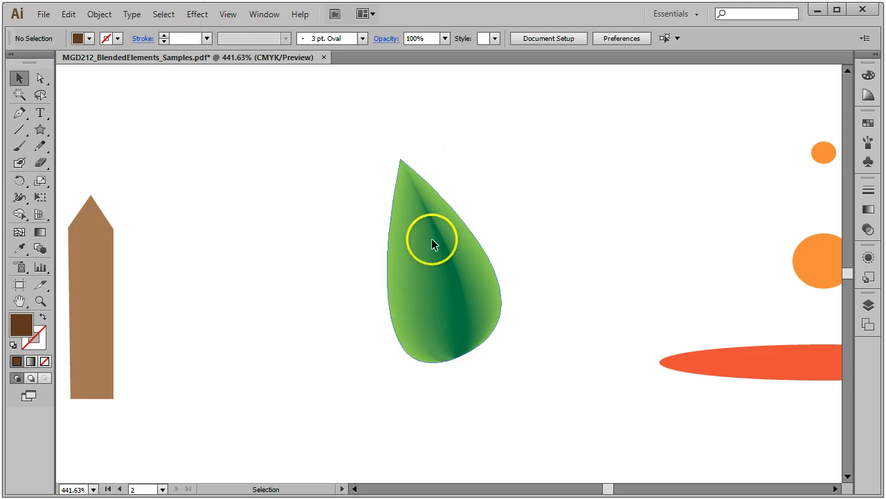
Blend the small orange circle into the larger orange circle and on into the red ellipse with the Blend tool
left_click_drag(653, 185, 224, 166)
left_click_drag(144, 105, 580, 420)
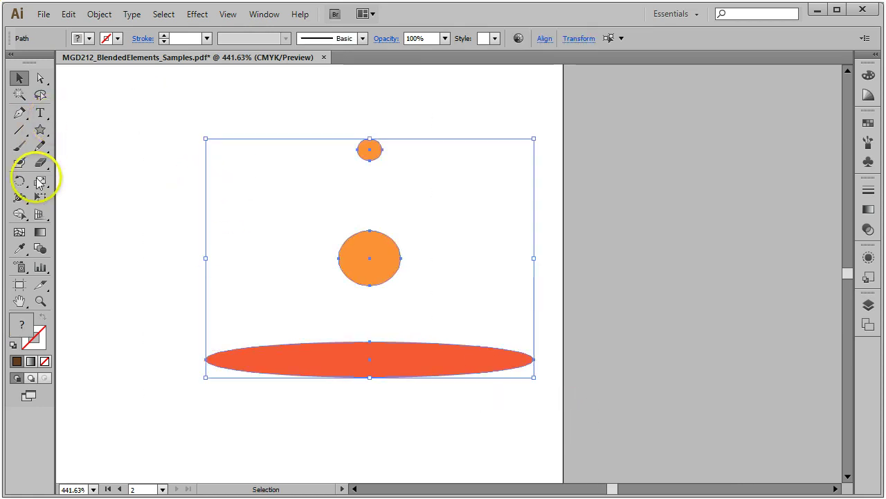
left_click(40, 249)
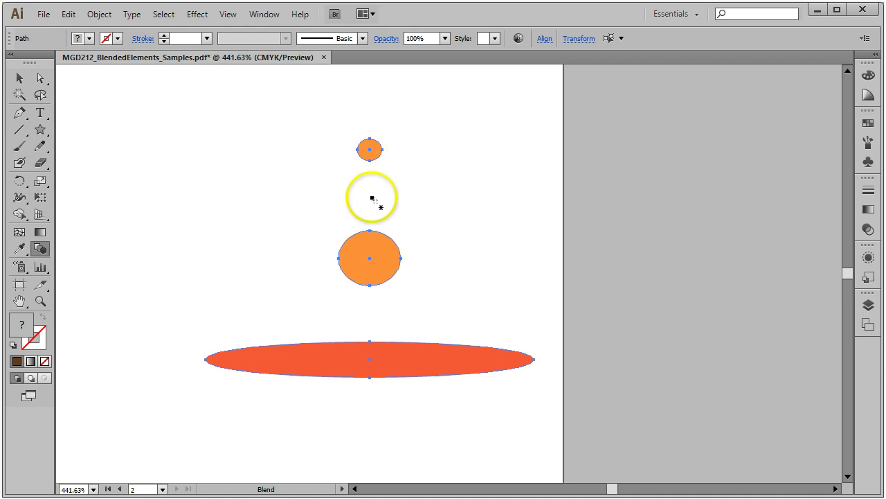
left_click(370, 232)
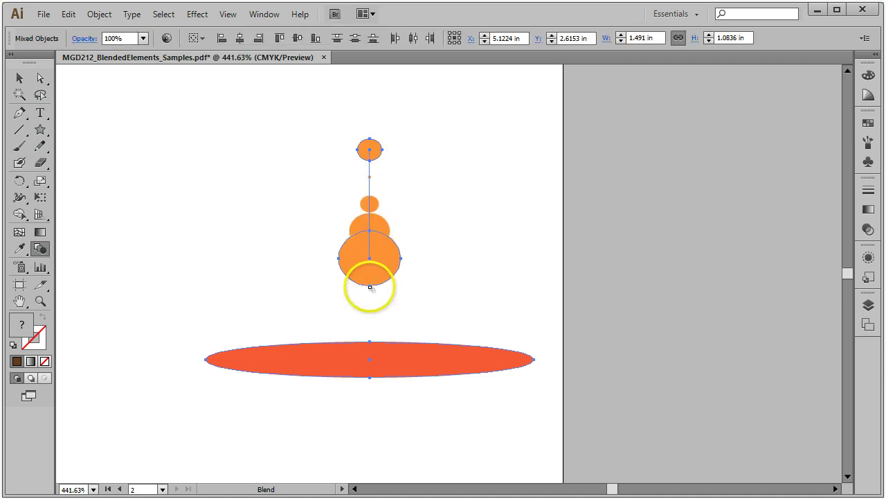
left_click(370, 377)
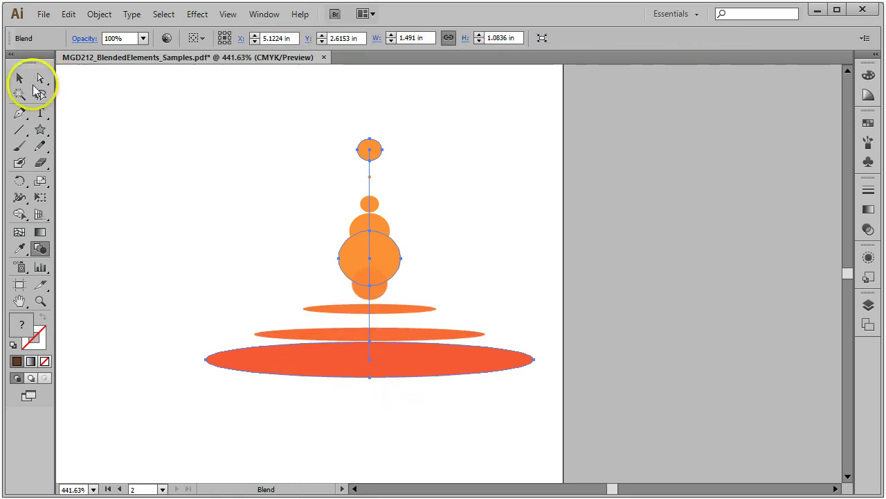
key("v")
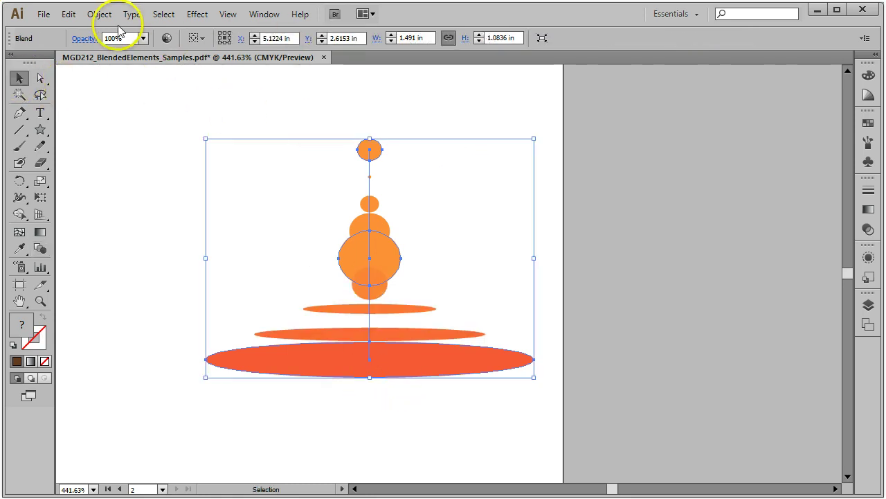
Try Smooth Color spacing on the blend of circles and ellipse with the preview on, and cancel the options
double_click(41, 250)
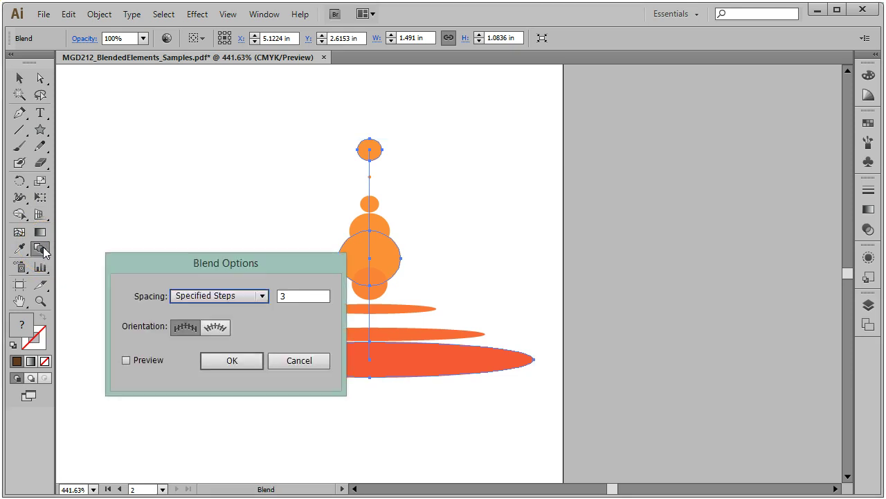
left_click(253, 297)
left_click(209, 307)
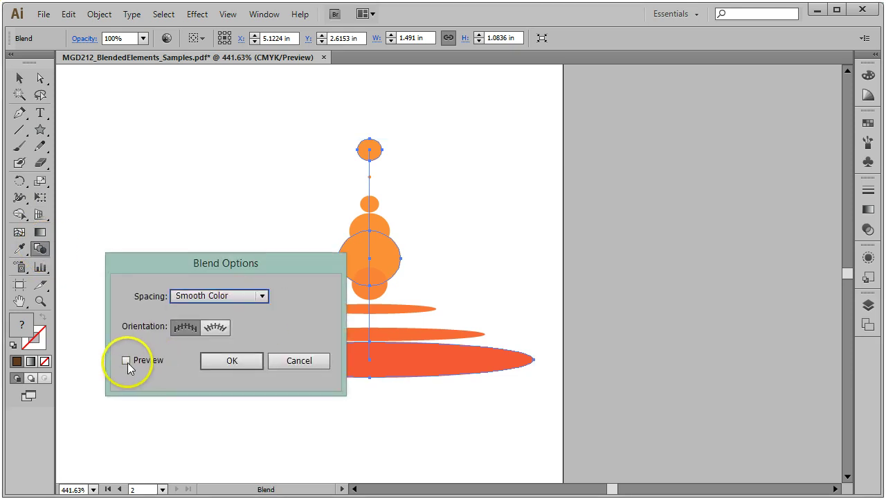
left_click(127, 362)
left_click_drag(253, 261, 228, 103)
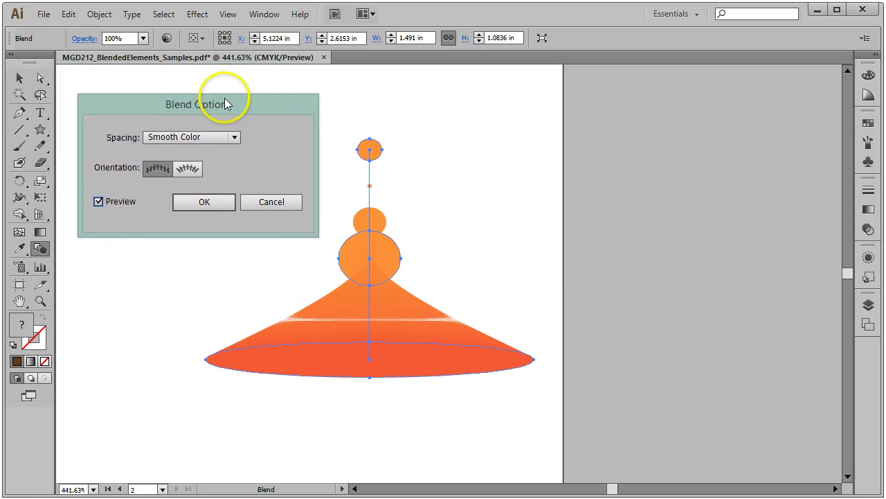
left_click(272, 202)
Release the blend of the two orange circles and the red ellipse, and deselect everything
left_click(99, 14)
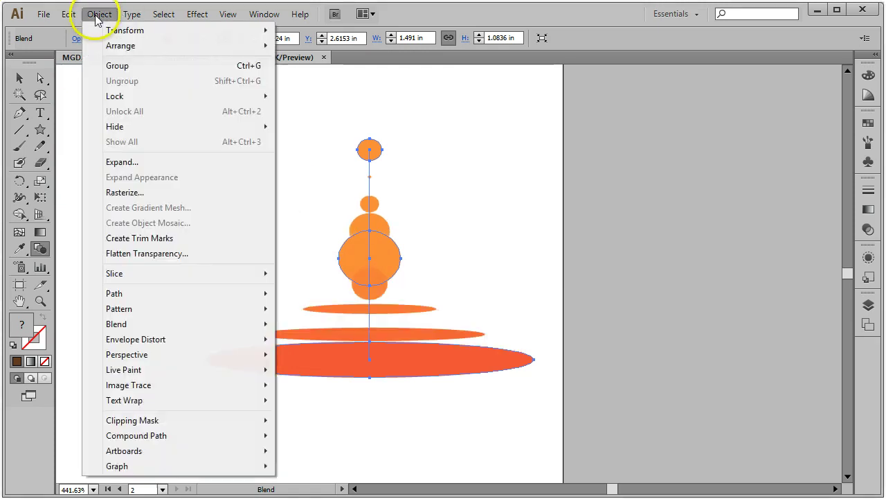
mouse_move(115, 323)
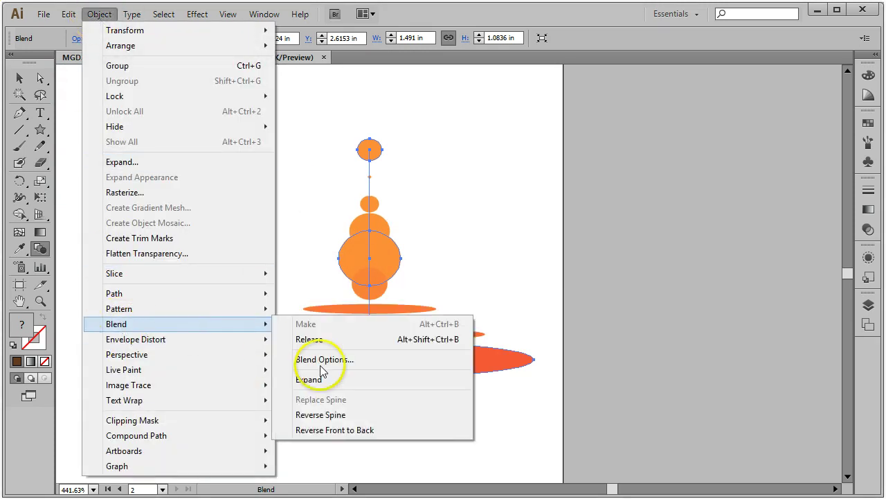
left_click(327, 339)
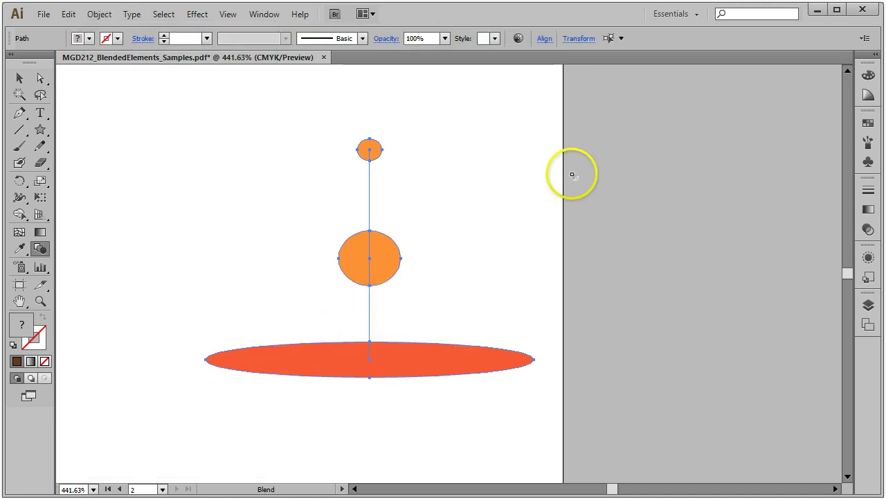
left_click(21, 81)
left_click(421, 152)
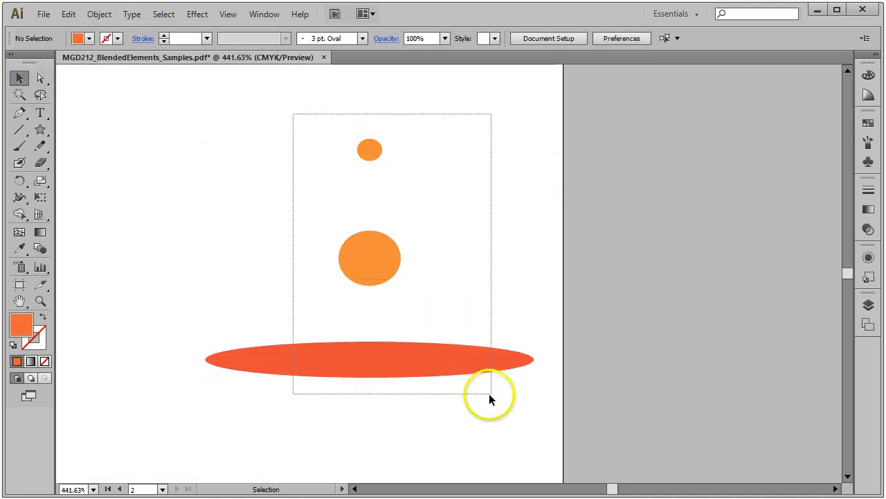
Try Smooth Color and Specified Steps spacing in the blend options for the two unblended circles and the ellipse, and cancel
key("ctrl+a")
left_click(99, 15)
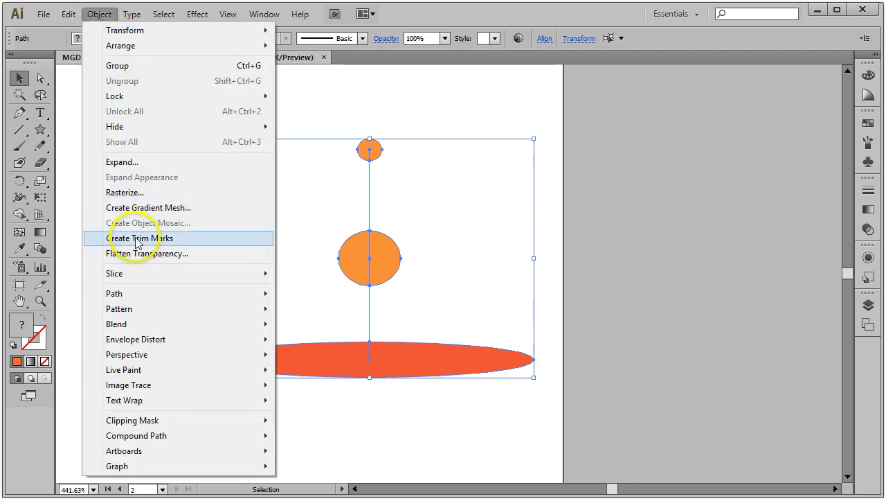
mouse_move(244, 325)
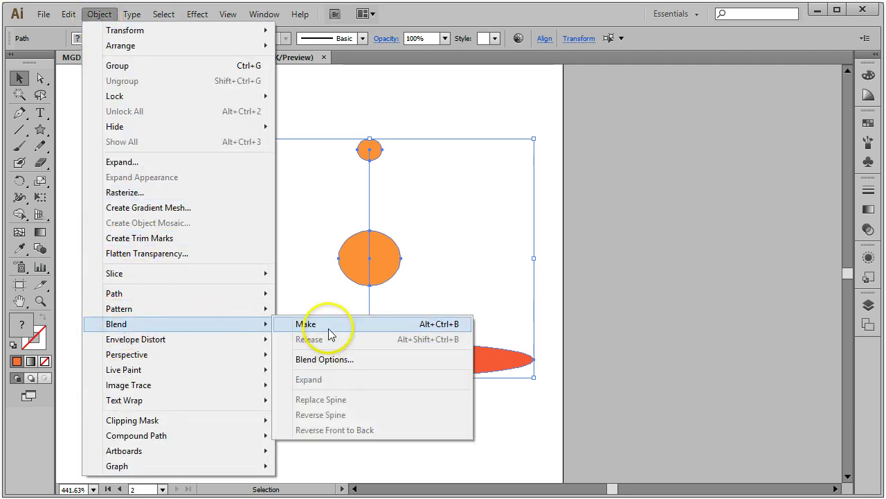
left_click(336, 359)
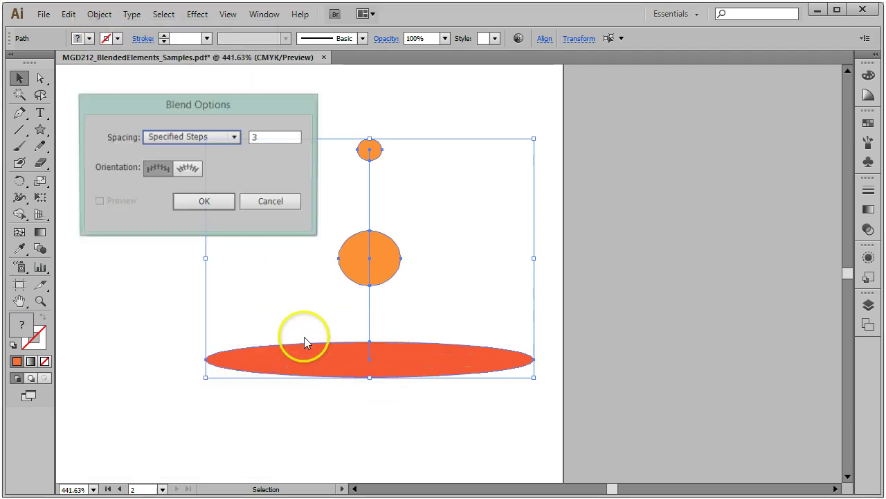
left_click(235, 138)
left_click(198, 152)
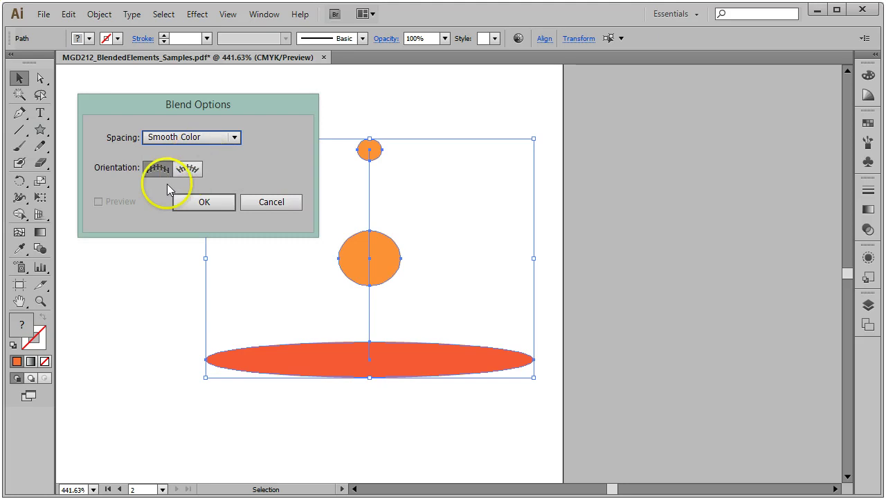
left_click(235, 138)
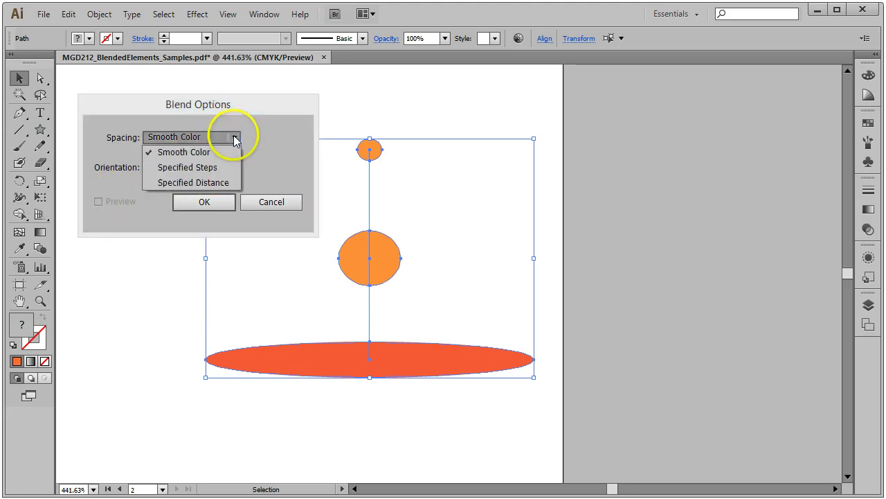
left_click(190, 167)
double_click(265, 138)
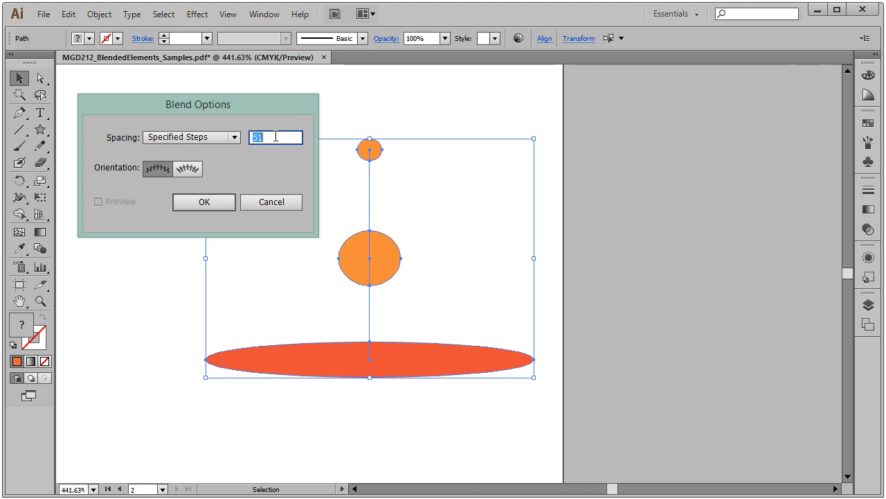
left_click(268, 205)
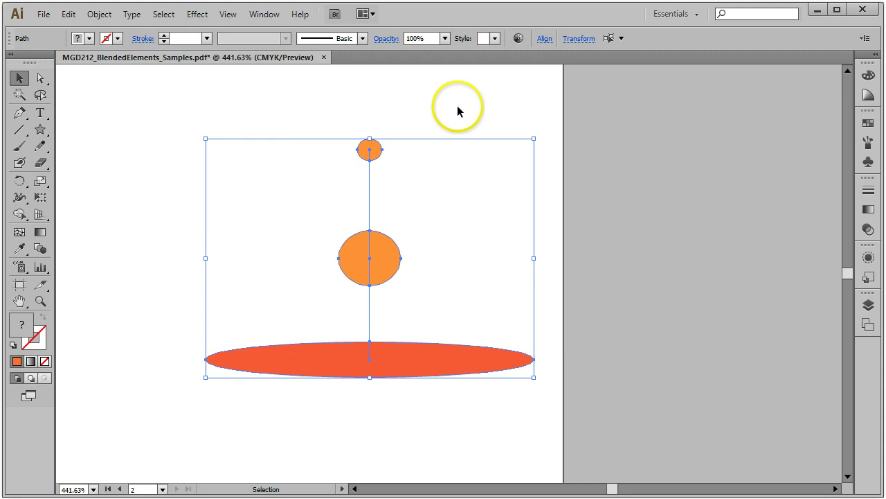
Delete the leftover spine path running through the two orange circles and the red ellipse
left_click(152, 147)
left_click(39, 248)
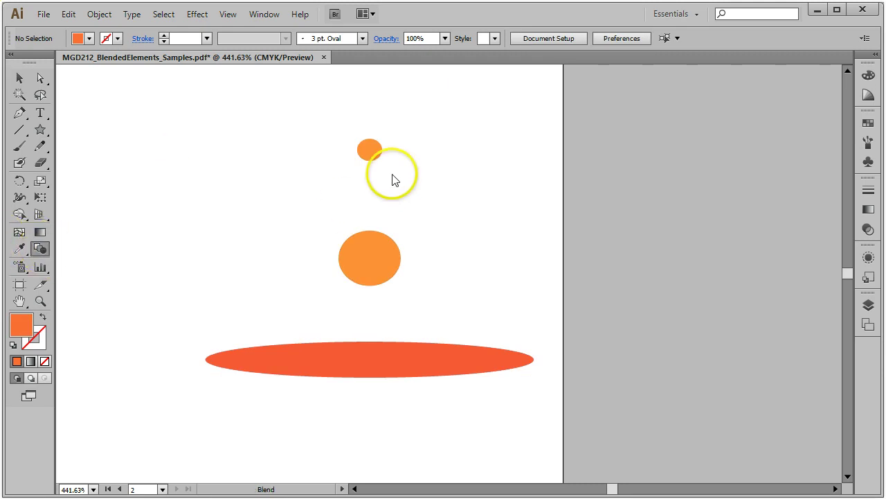
left_click(19, 78)
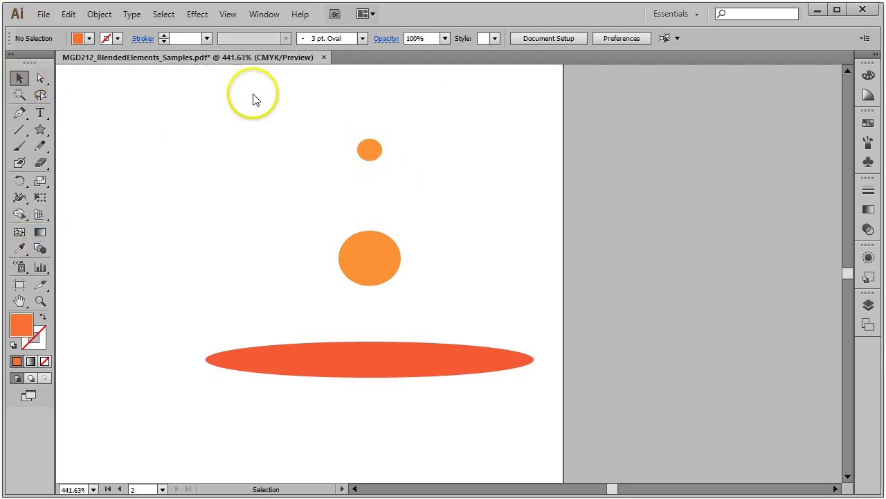
left_click_drag(282, 136, 445, 375)
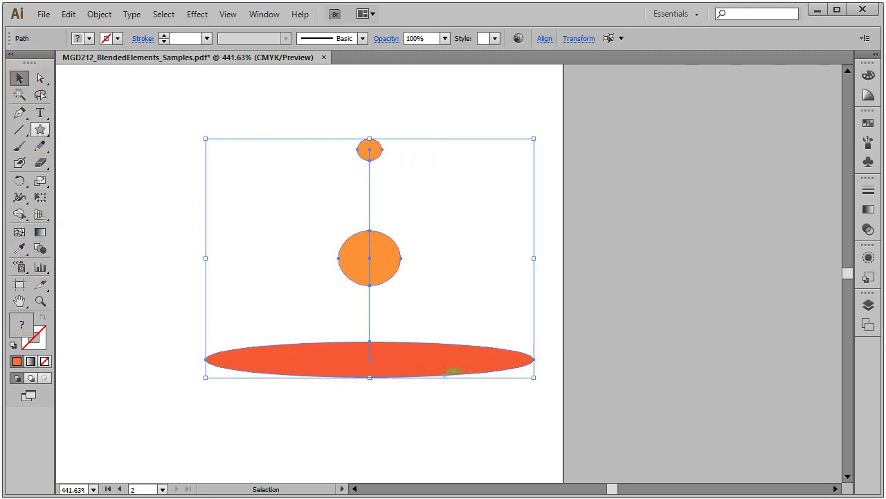
left_click(484, 198)
left_click(367, 191)
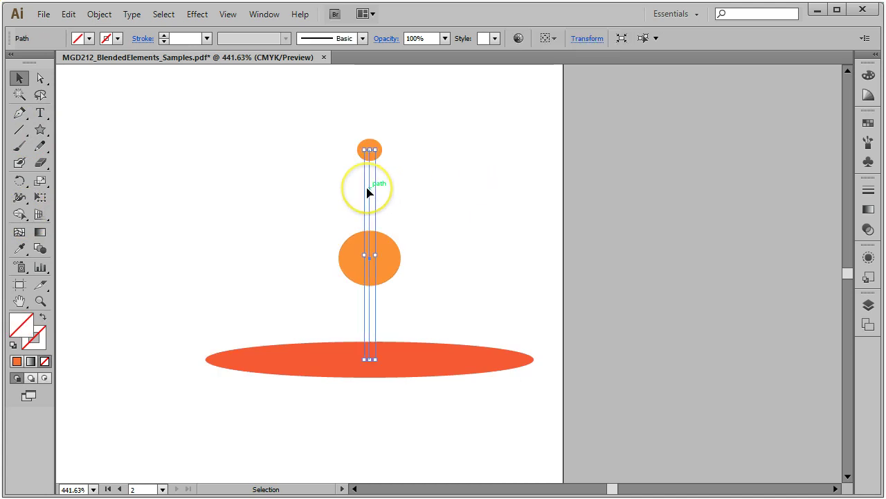
left_click(368, 193)
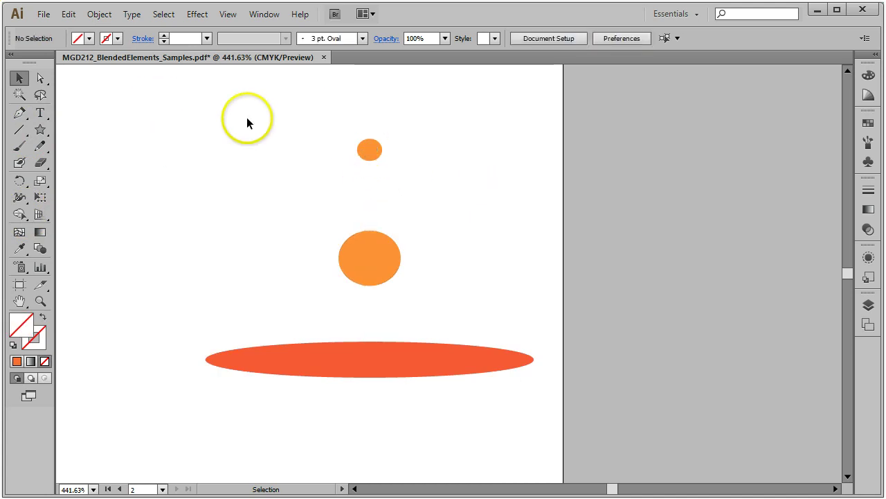
Blend the small circle, the larger circle and the red ellipse through their bottom anchor points with the Blend tool
left_click_drag(240, 123, 508, 408)
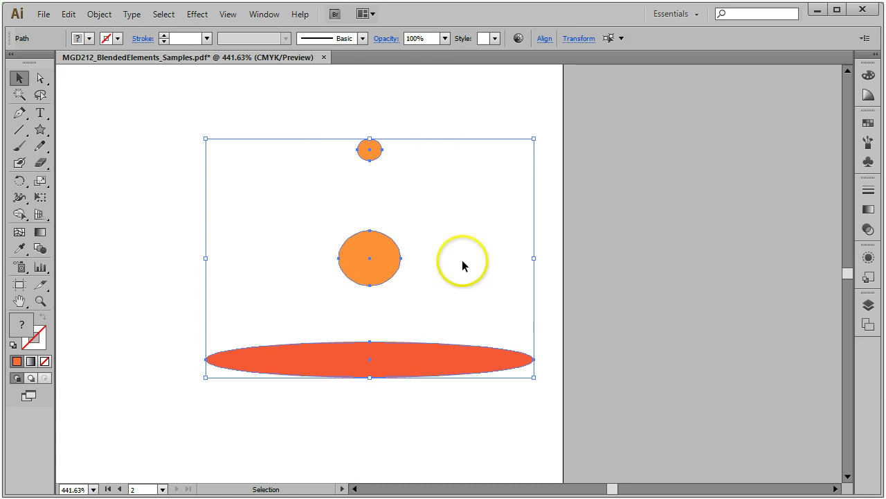
left_click(41, 252)
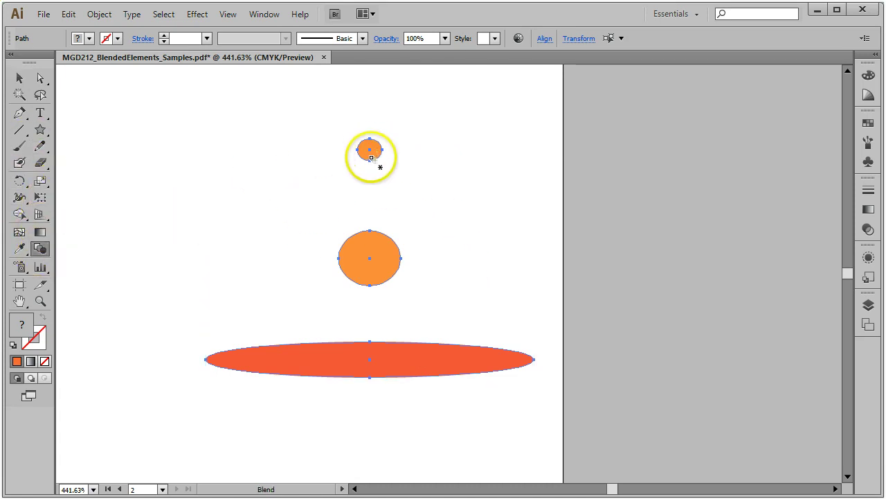
left_click(369, 160)
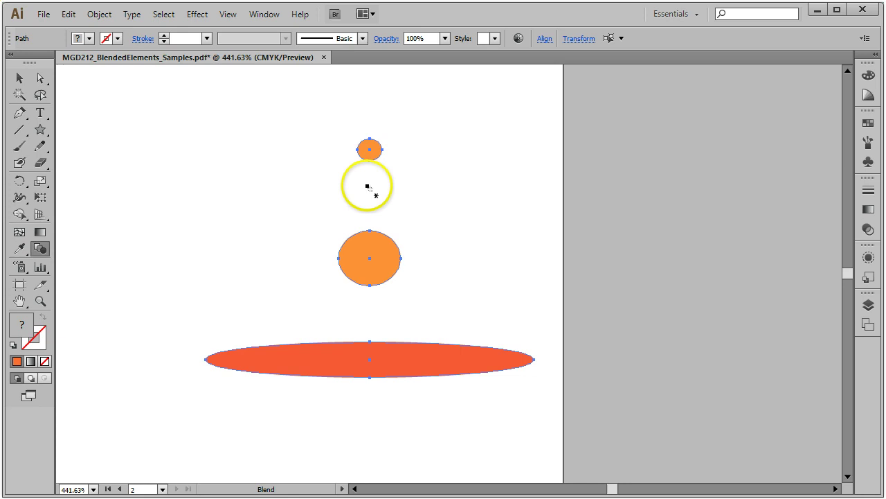
left_click(369, 284)
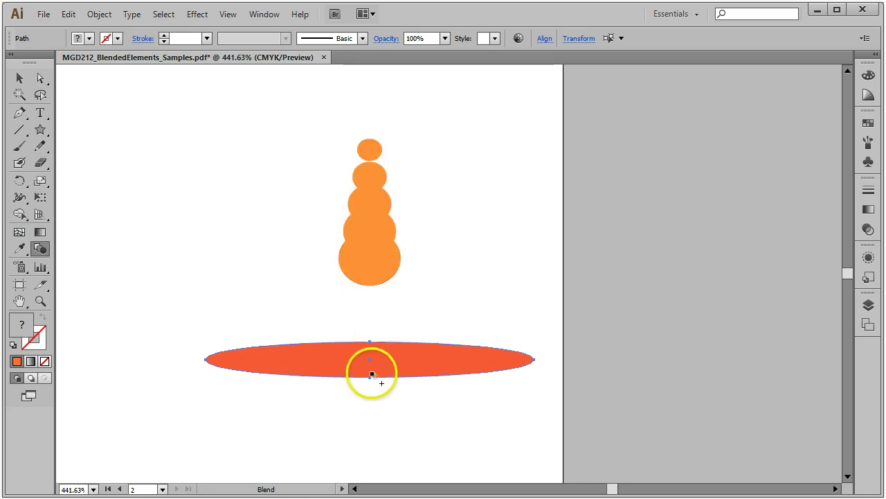
left_click(370, 378)
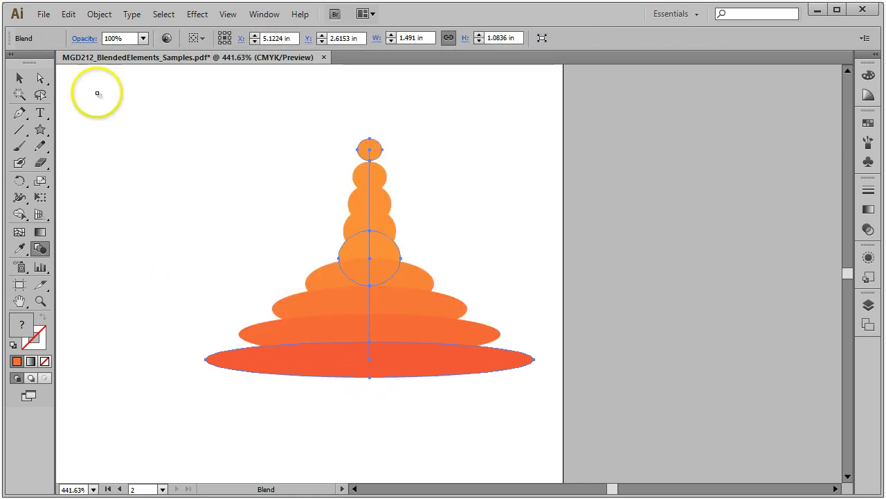
left_click(19, 79)
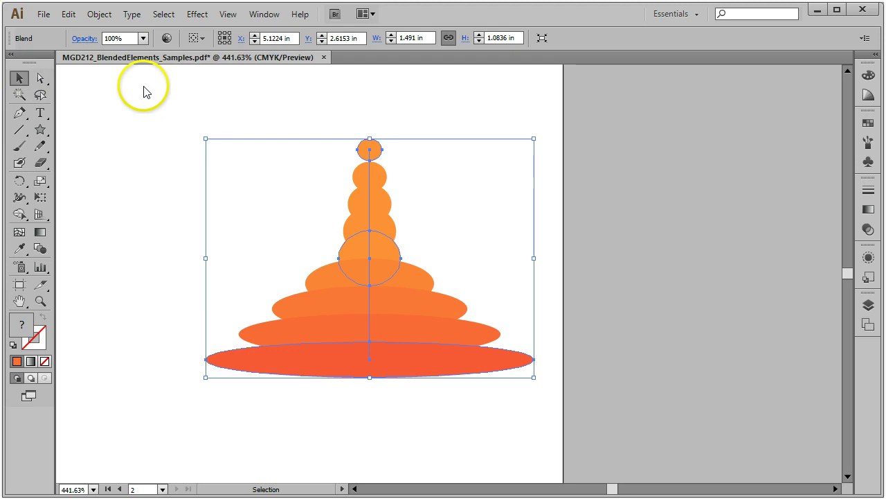
Preview Smooth Color spacing on the circles and ellipse blend in its blend options
left_click(40, 249)
double_click(41, 248)
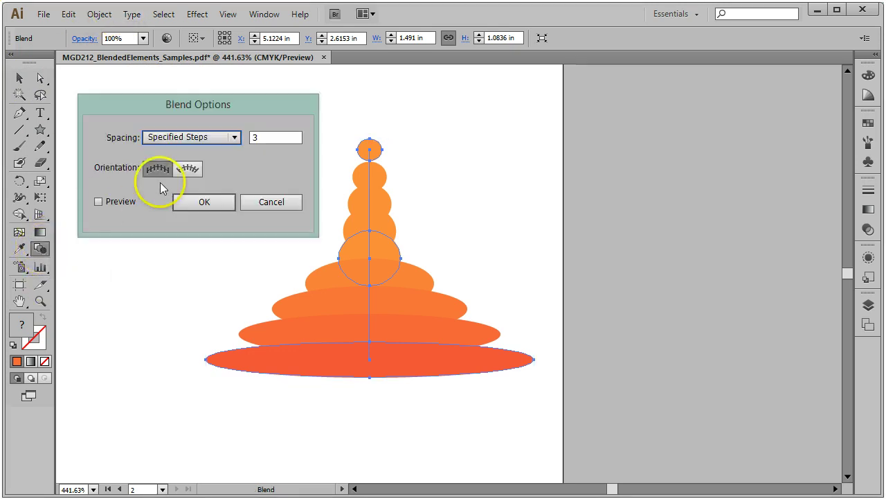
left_click(230, 138)
left_click(197, 151)
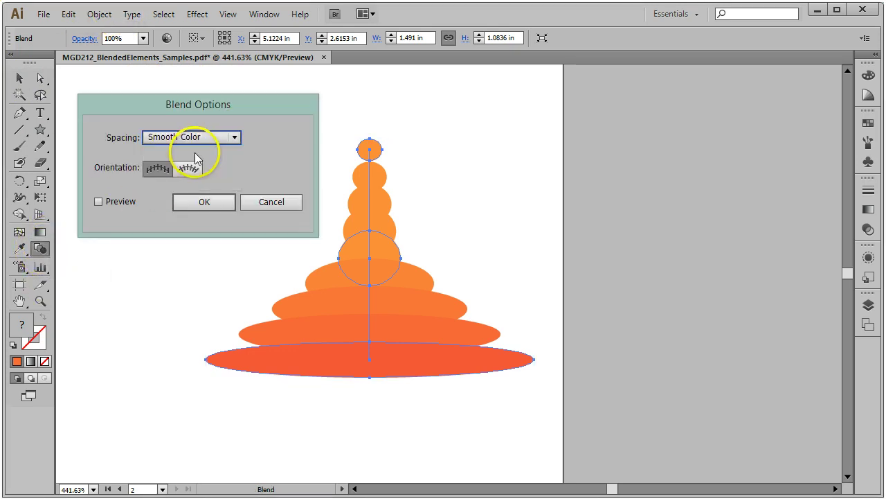
left_click(98, 202)
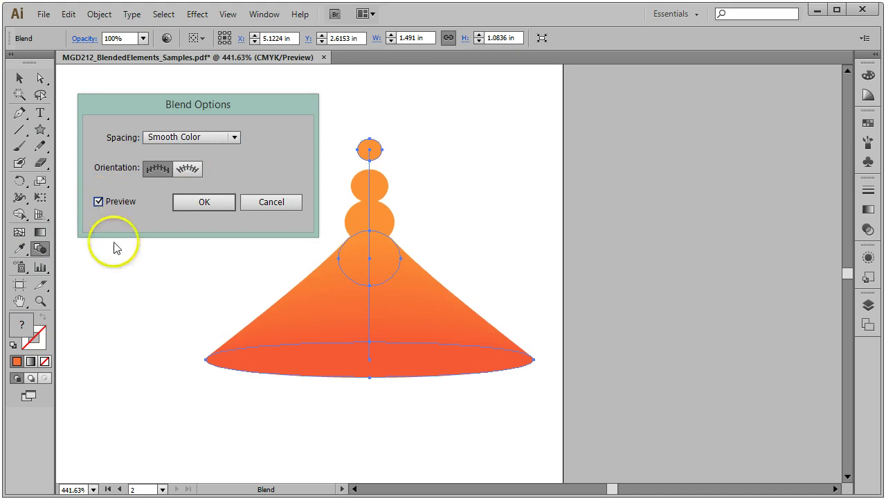
Set the circles and ellipse blend's spacing to a Specified Distance of 0.01 in and apply it
left_click(228, 138)
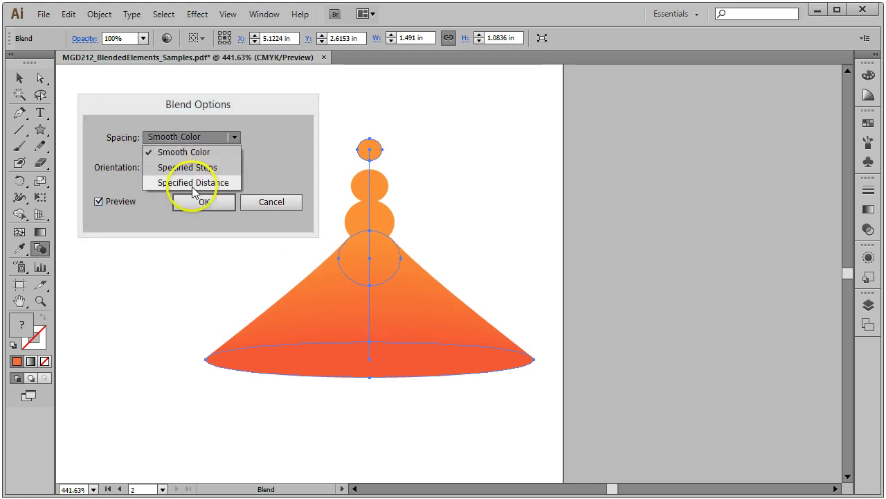
left_click(193, 182)
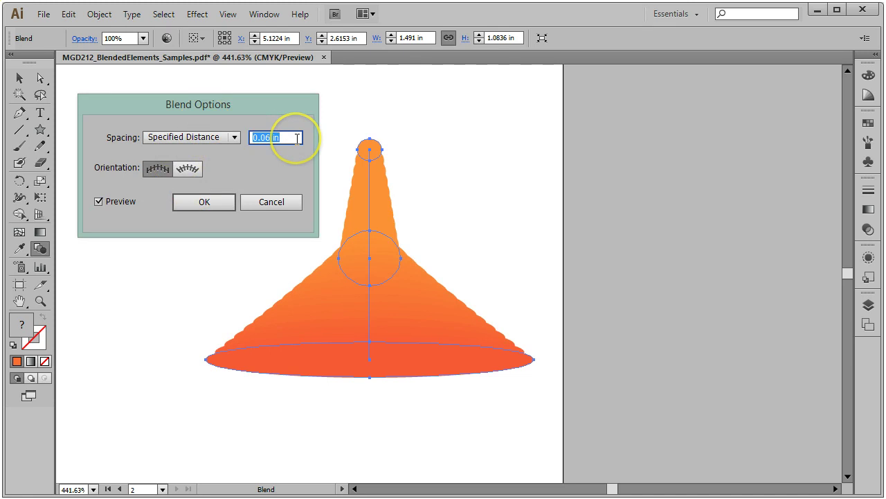
key("Down")
left_click(189, 169)
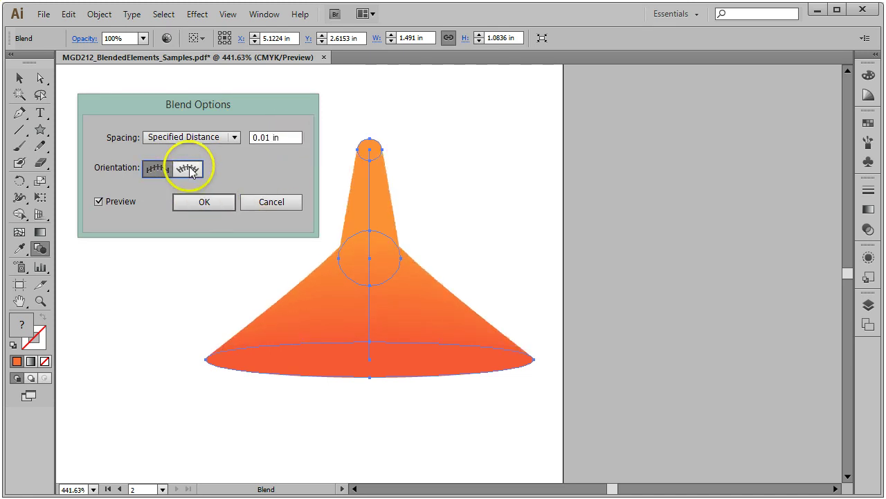
left_click(215, 201)
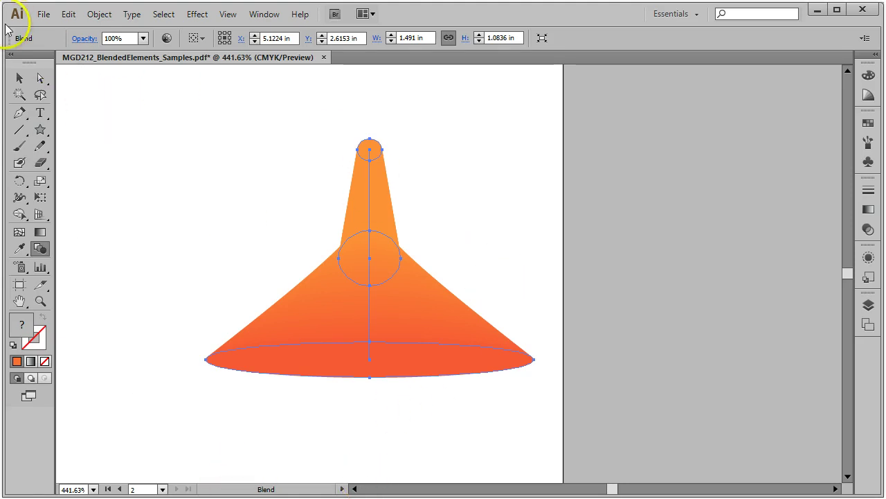
left_click(20, 78)
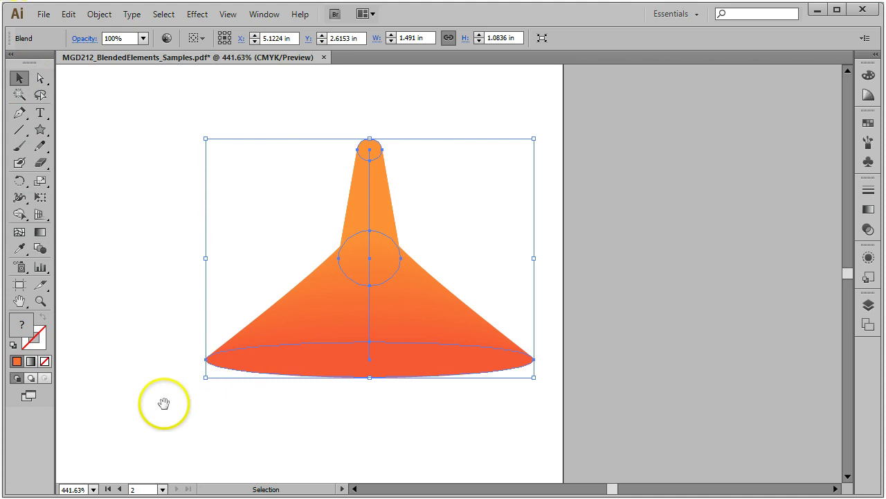
Deselect the orange-red blend and fit the whole artboard in the window
left_click_drag(163, 403, 533, 218)
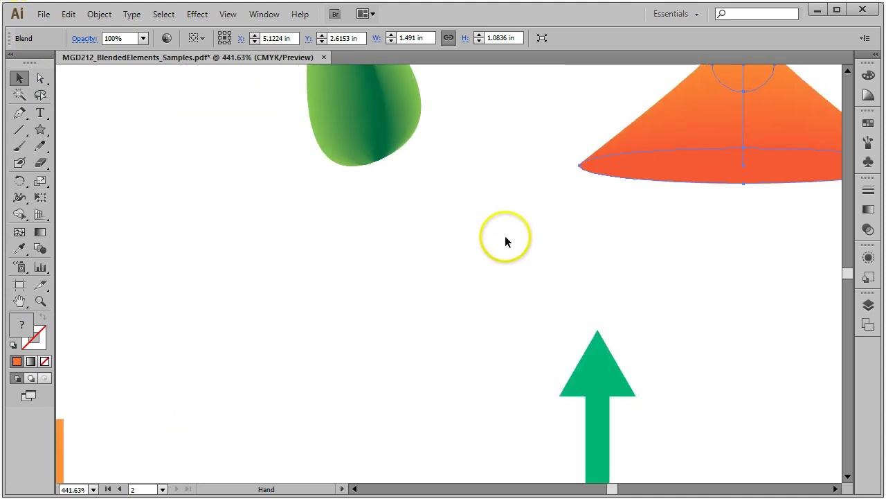
left_click_drag(394, 372, 457, 234)
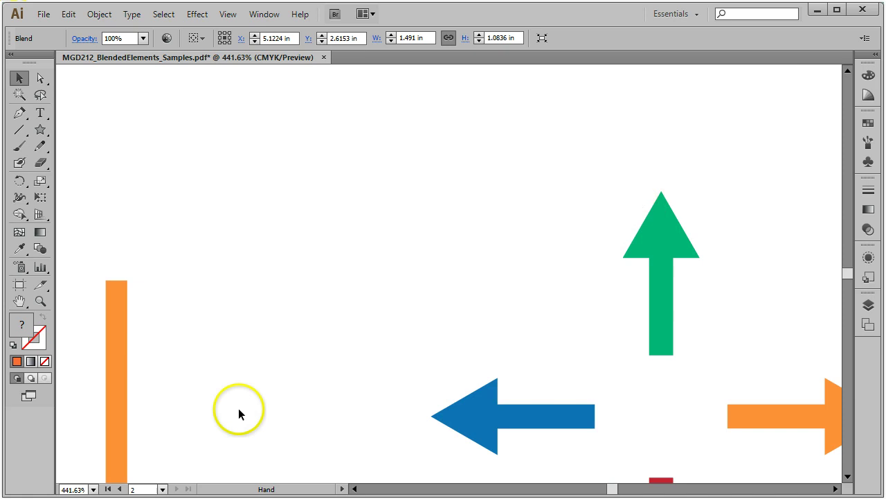
scroll(261, 371, "up", 2)
left_click(228, 13)
left_click(228, 14)
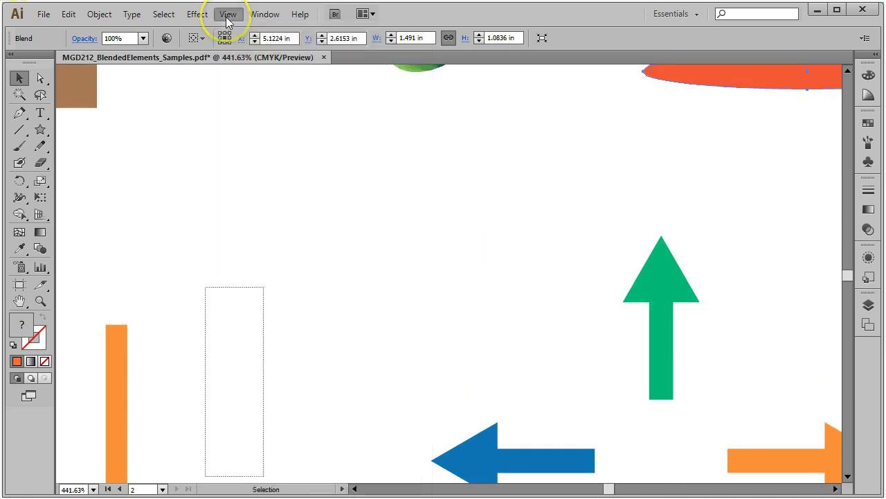
key("ctrl+shift+a")
left_click(227, 13)
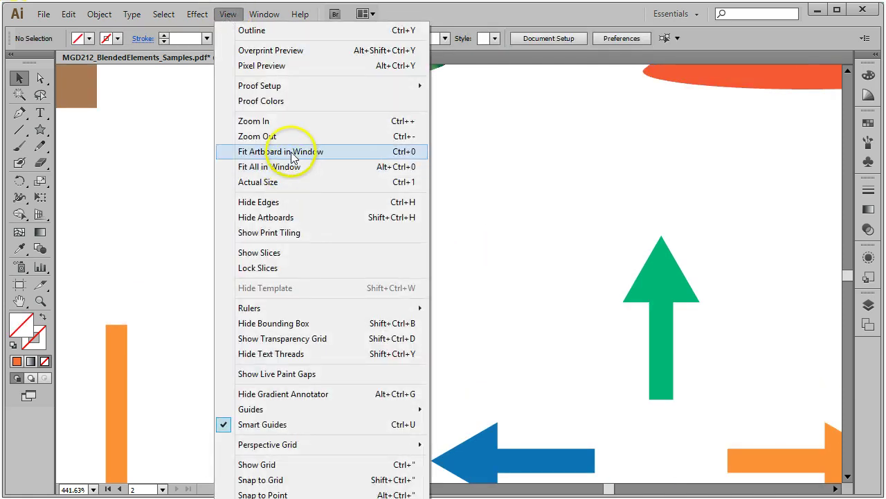
left_click(309, 149)
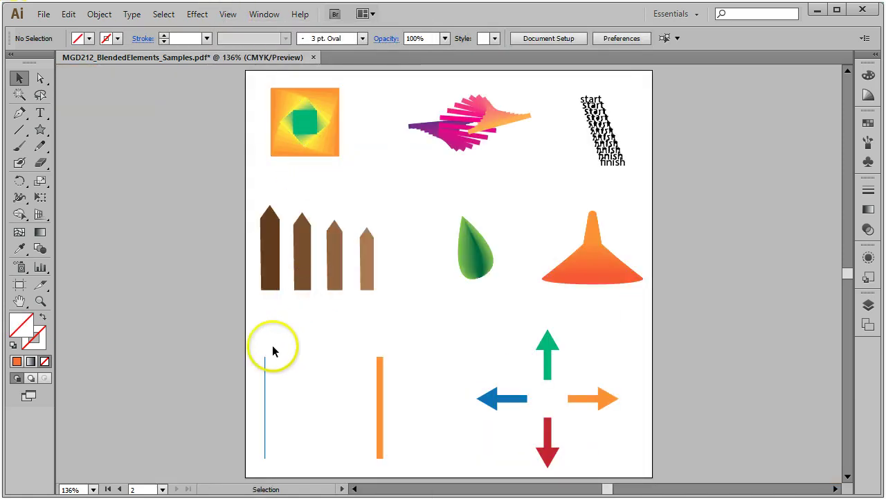
Blend the thin blue vertical line into the thick orange line through their top endpoints with the Blend tool
left_click_drag(335, 436, 415, 469)
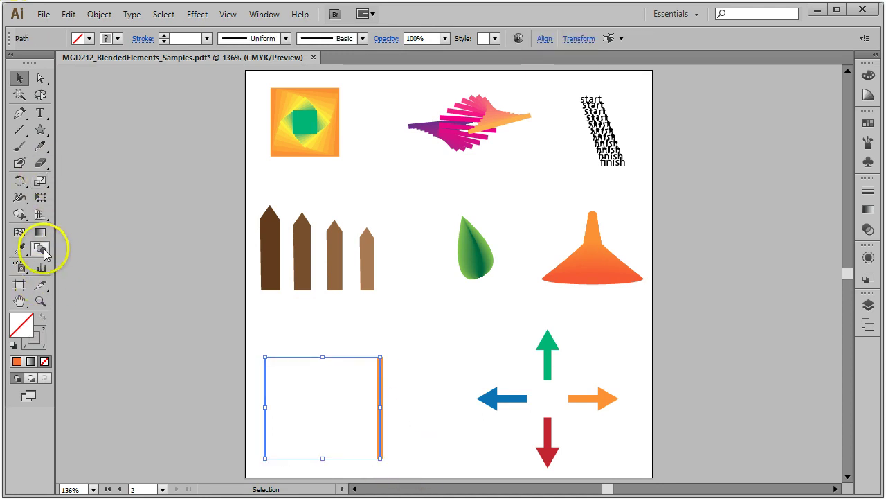
left_click(41, 248)
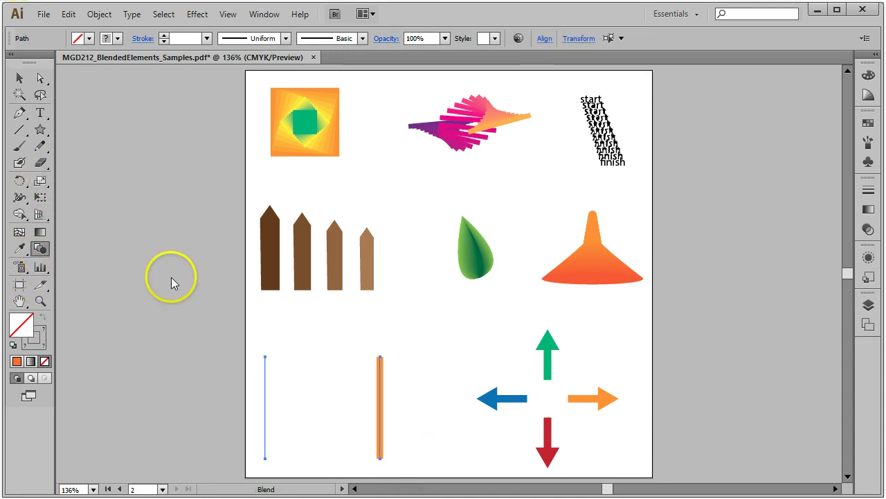
left_click(266, 359)
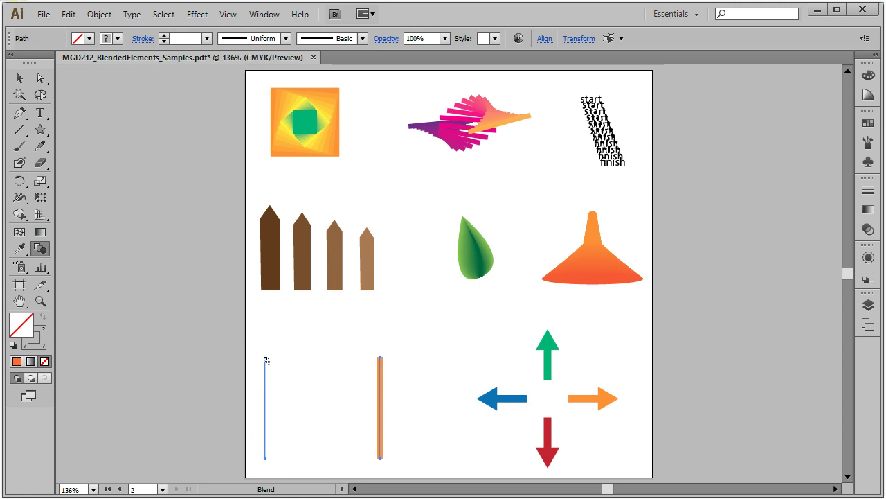
left_click(379, 362)
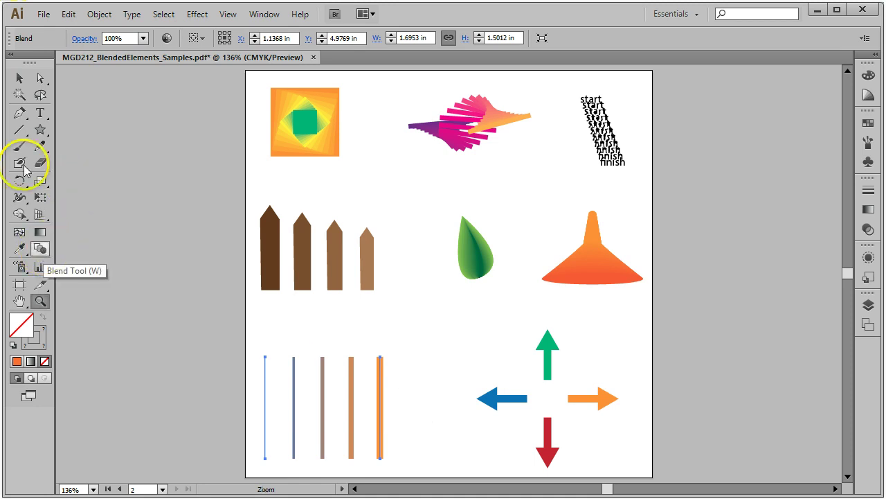
Release the lines blend and reblend from the thin blue line's top endpoint to the thick orange line's bottom endpoint
left_click(19, 78)
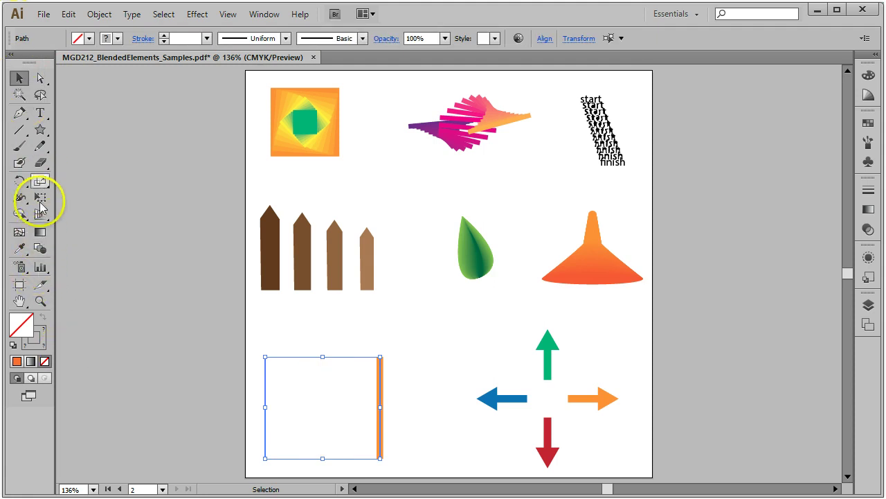
left_click(41, 248)
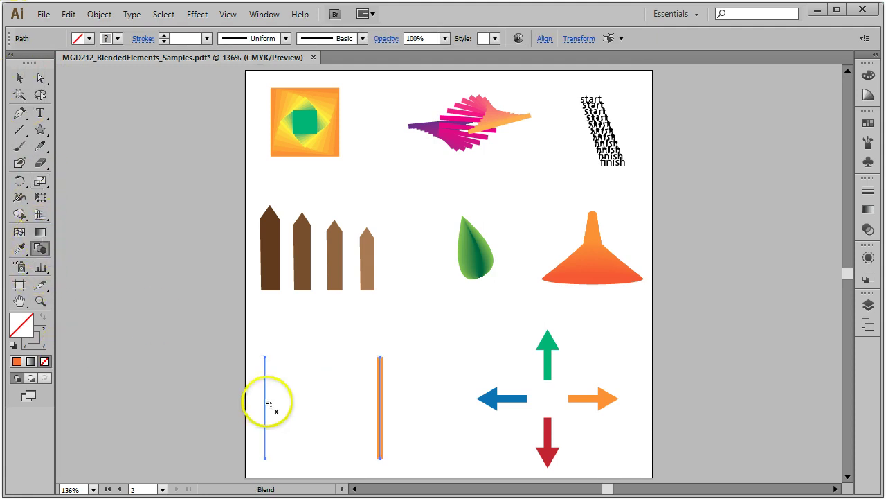
left_click(266, 358)
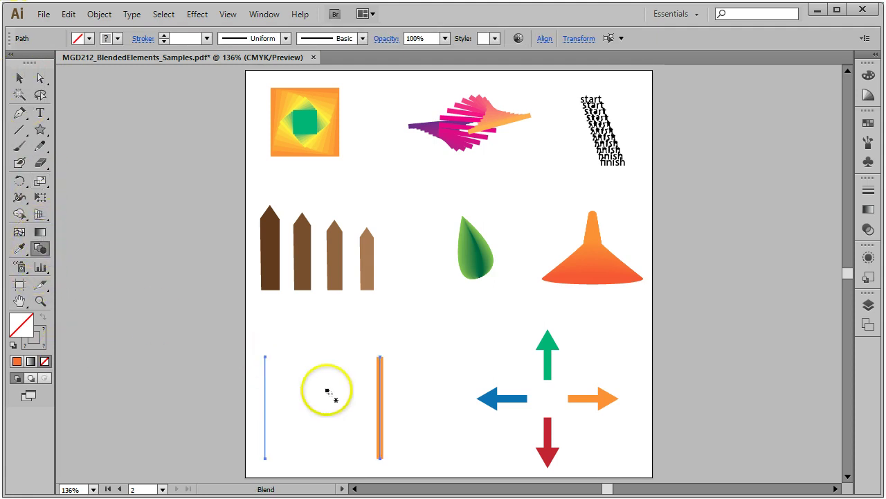
left_click(380, 459)
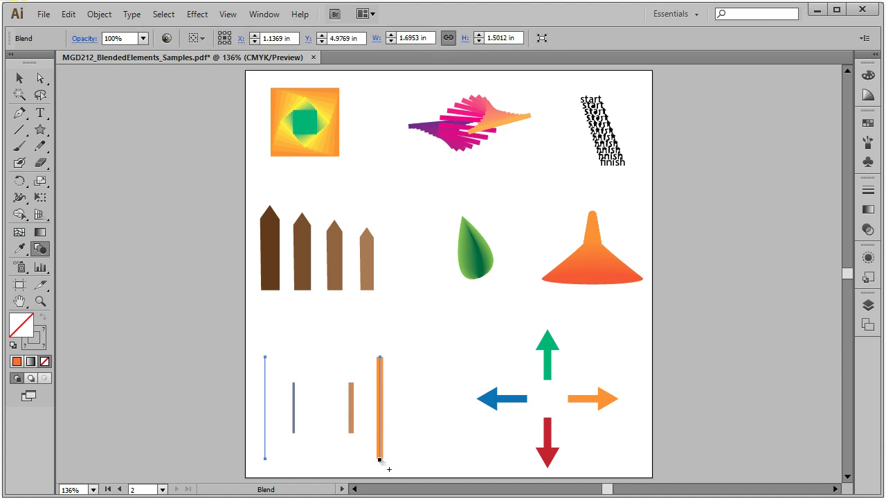
Preview Smooth Color spacing with the Align to Path orientation on the crossed lines blend
left_click(19, 79)
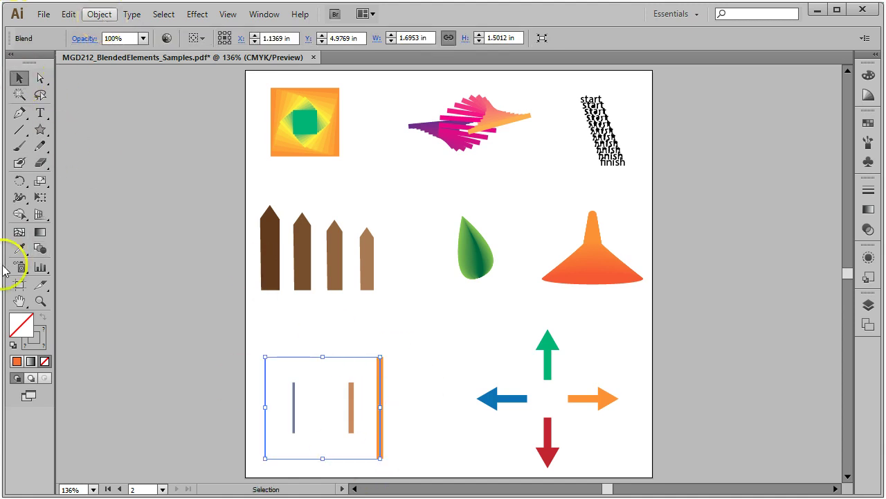
left_click(39, 249)
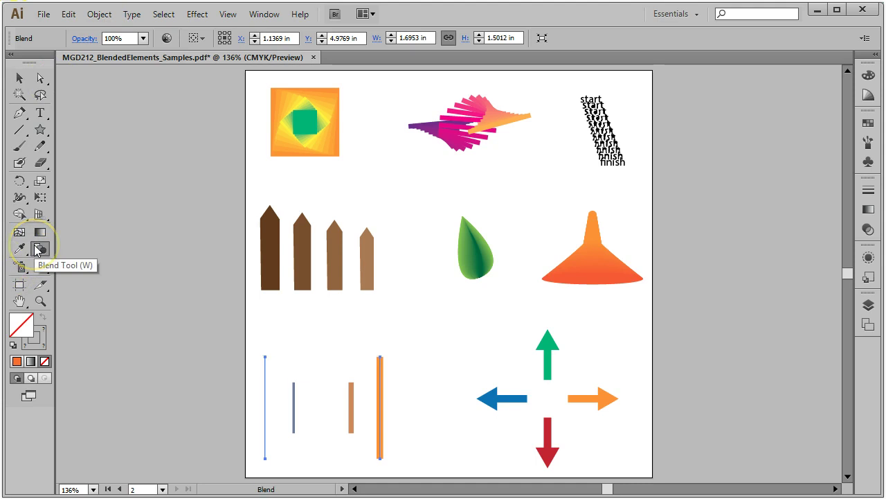
double_click(39, 249)
left_click(234, 137)
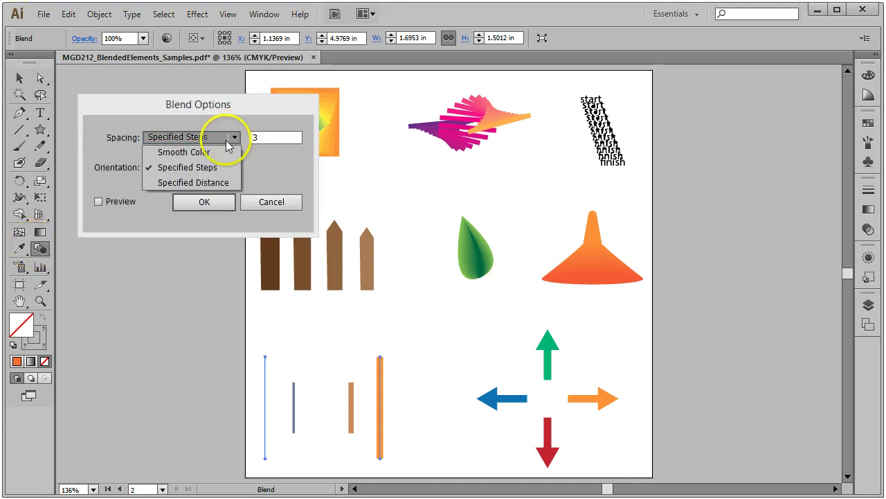
left_click(206, 152)
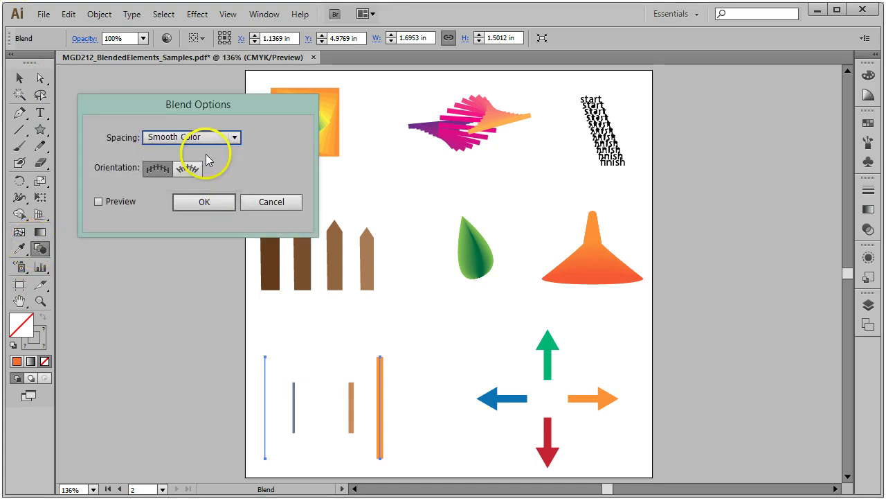
left_click(98, 202)
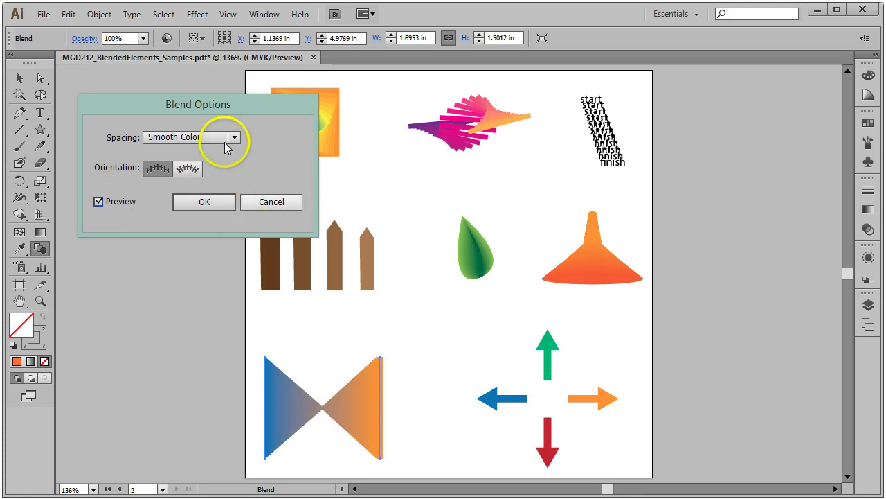
left_click(193, 171)
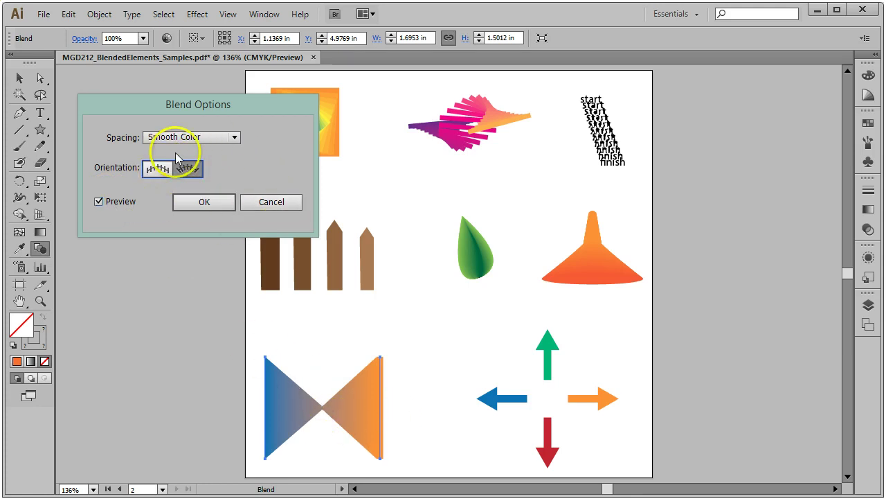
Preview 25 Specified Steps on the crossed lines blend, and discard the blend option changes
left_click(234, 137)
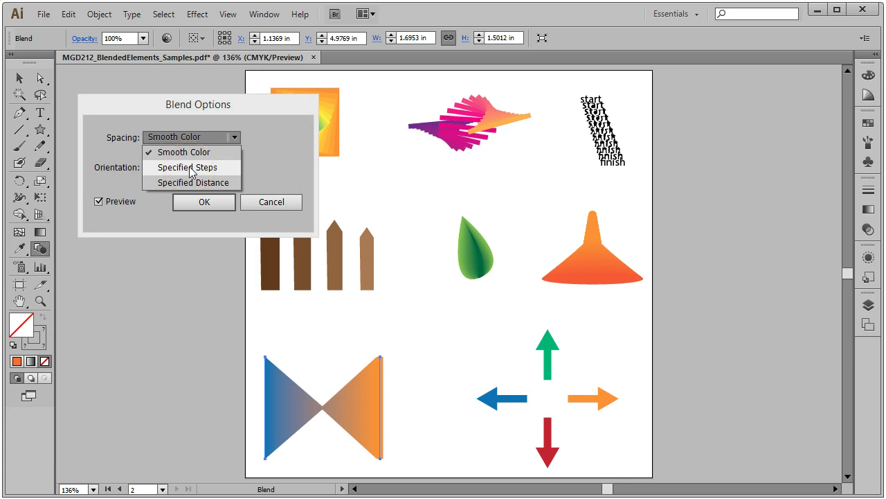
left_click(187, 167)
left_click(291, 138)
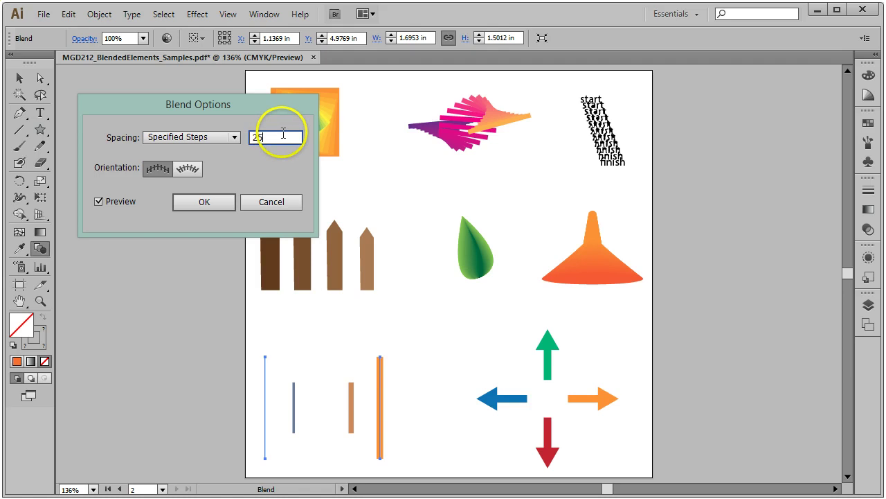
left_click(99, 201)
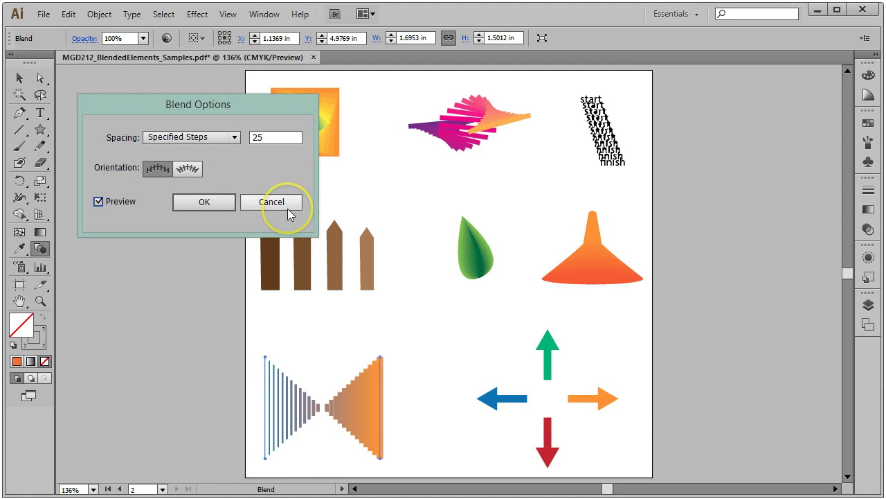
left_click(271, 202)
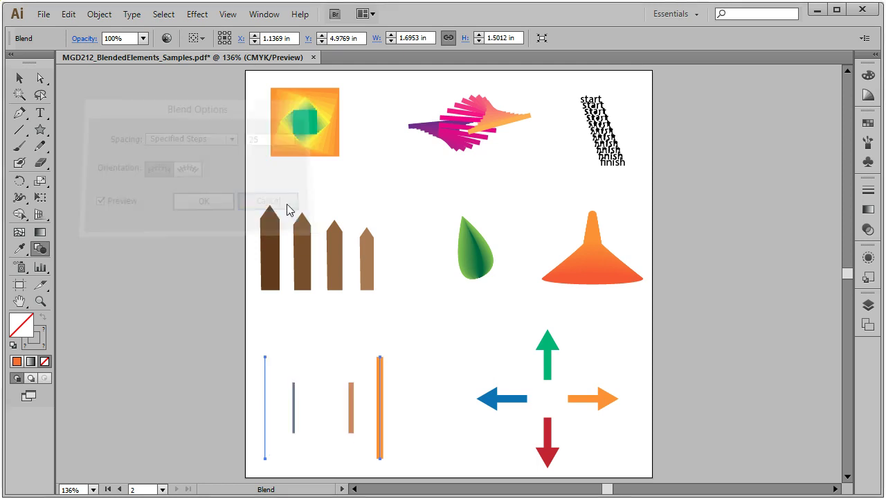
Release the crossed blend between the thin blue and thick orange lines
left_click(39, 197)
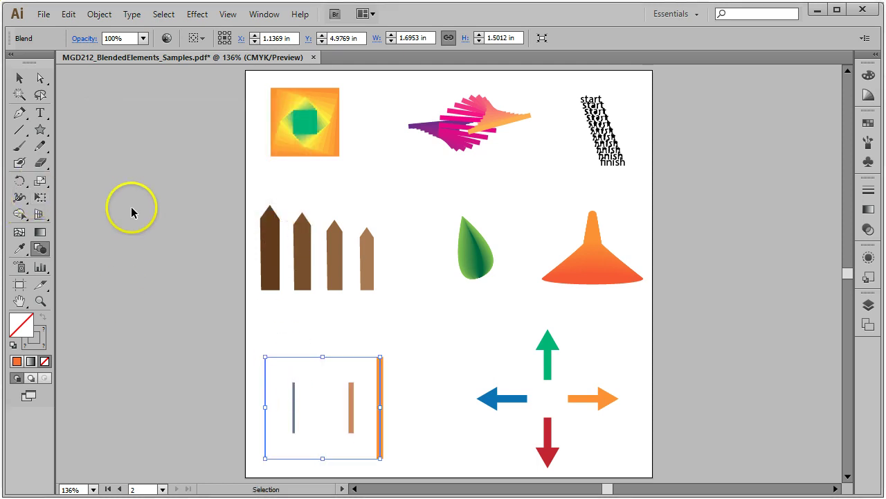
key("z")
left_click(19, 79)
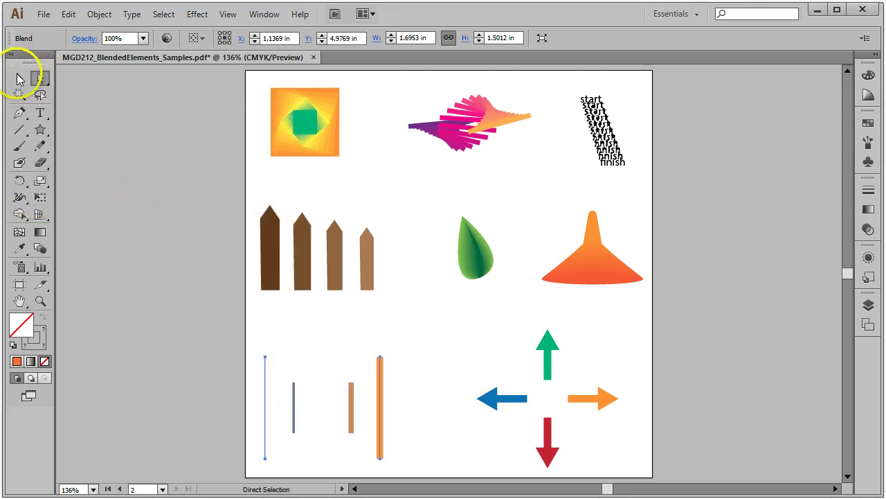
key("ctrl+shift+b")
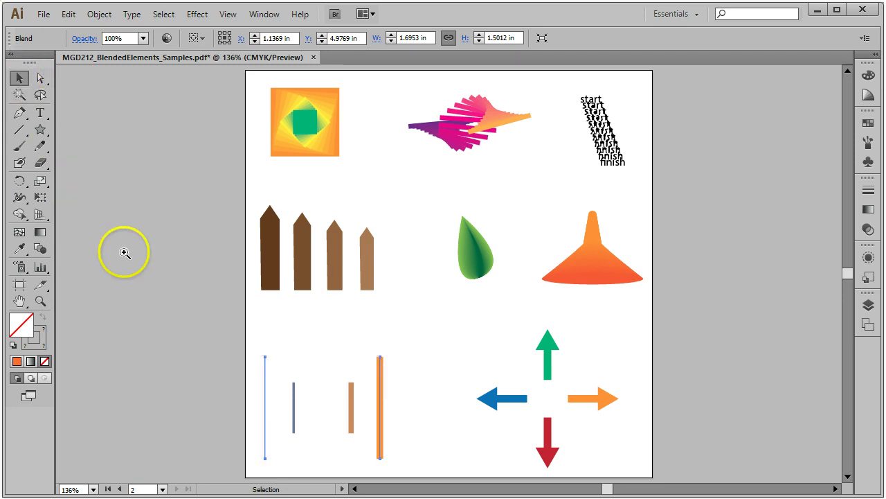
key("z")
left_click(74, 16)
mouse_move(102, 19)
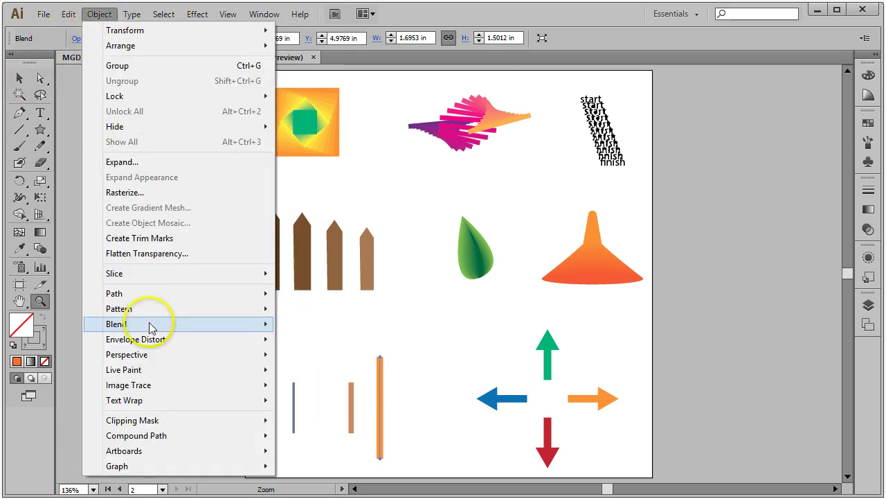
mouse_move(200, 324)
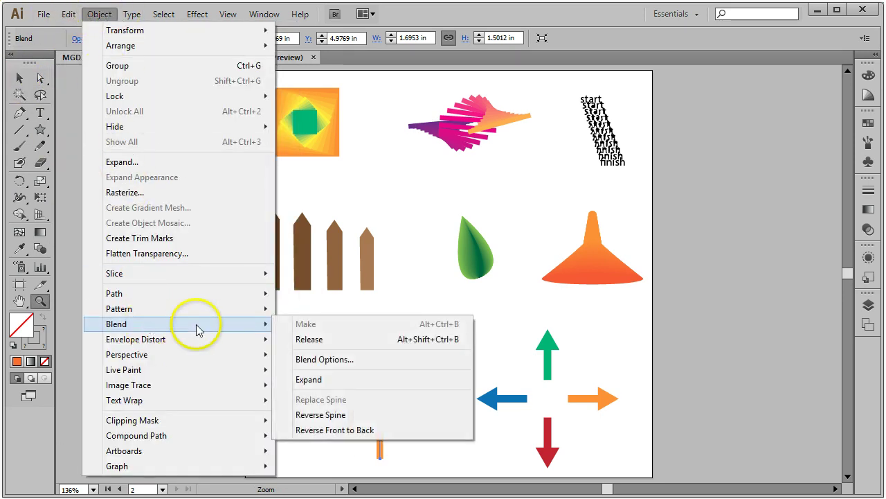
left_click(335, 341)
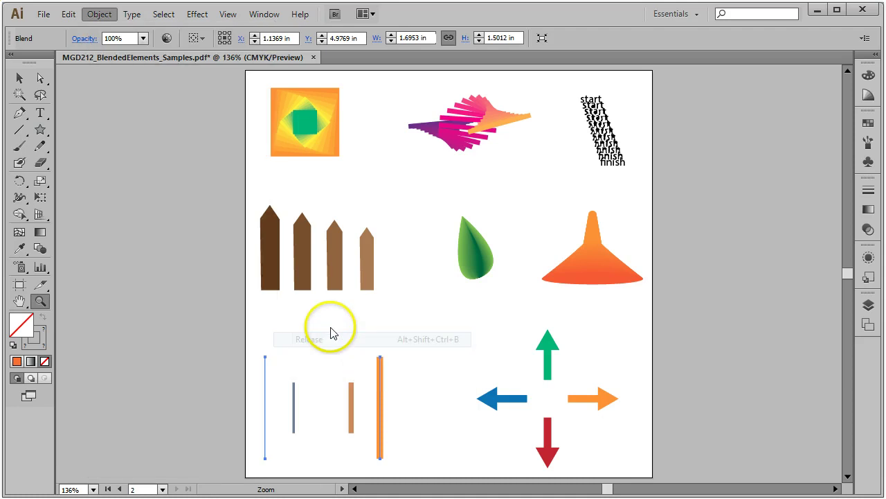
Blend the thin blue line into the thick orange line again, through both top endpoints
left_click(39, 248)
left_click(266, 358)
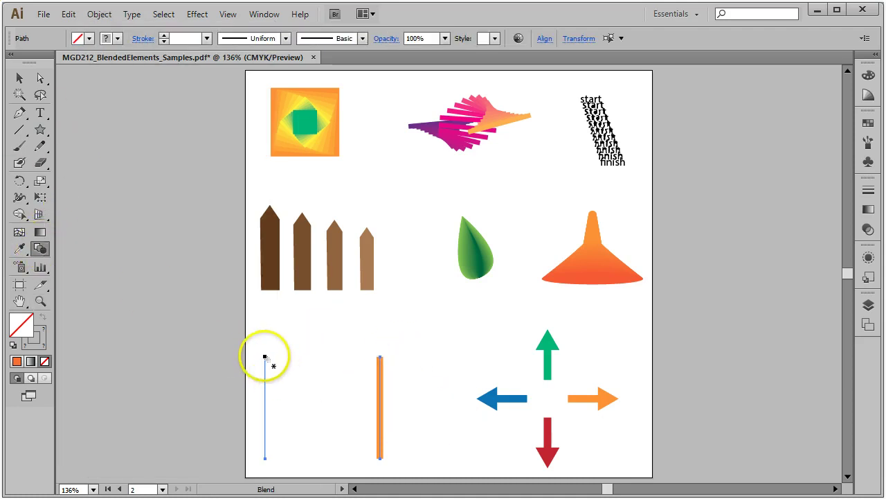
left_click(380, 358)
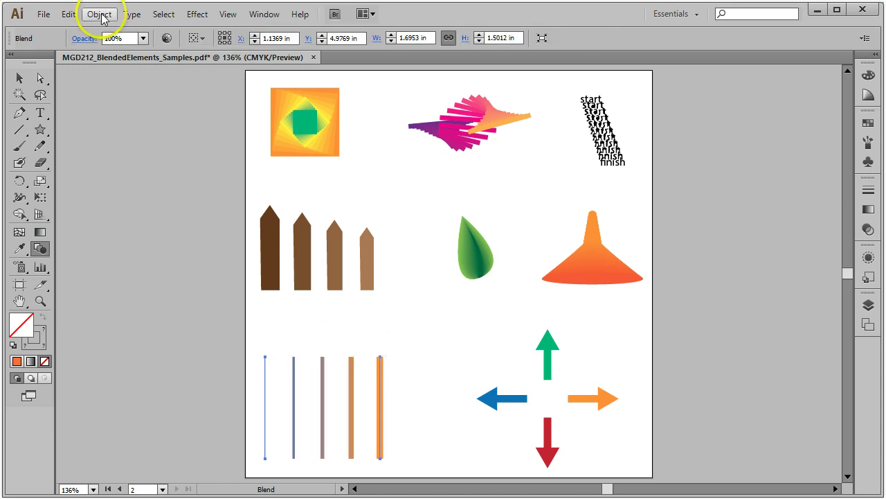
Preview 25 Specified Steps on the parallel lines blend, and cancel the blend options
double_click(40, 248)
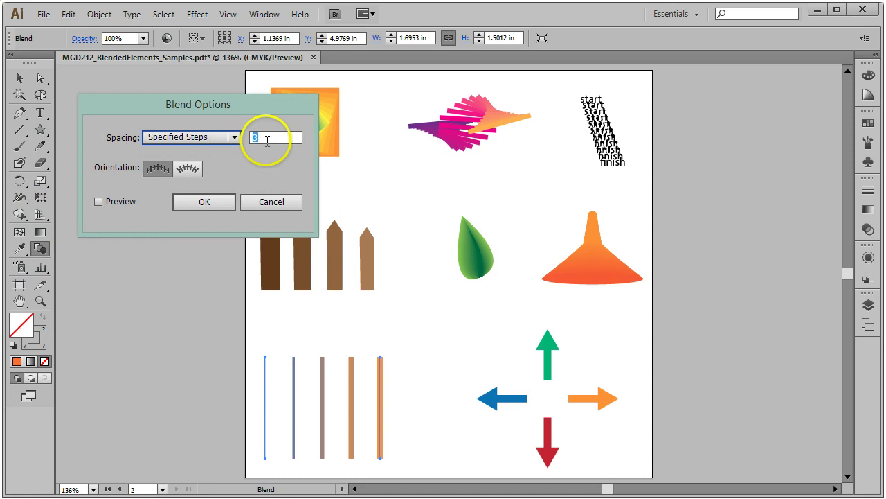
left_click(268, 138)
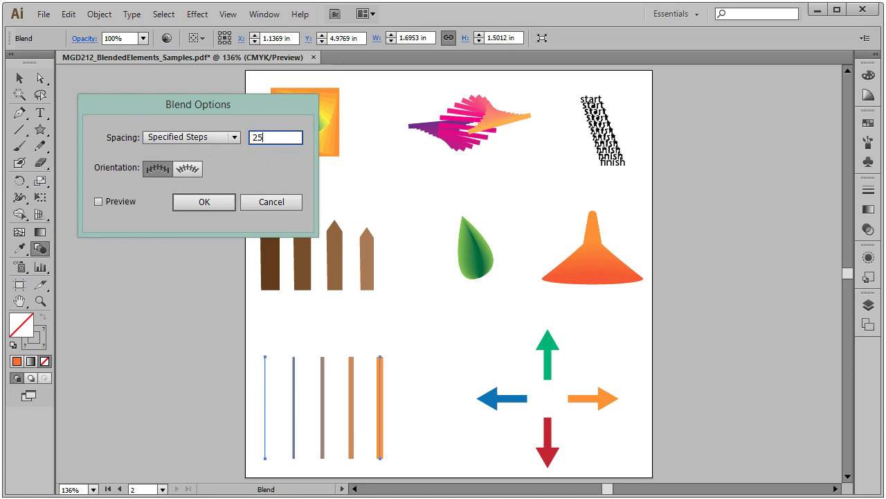
left_click(101, 202)
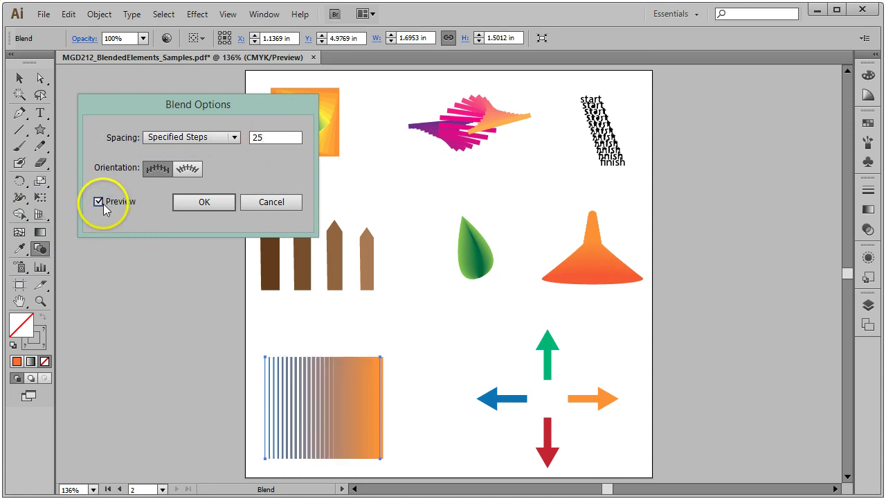
left_click(271, 202)
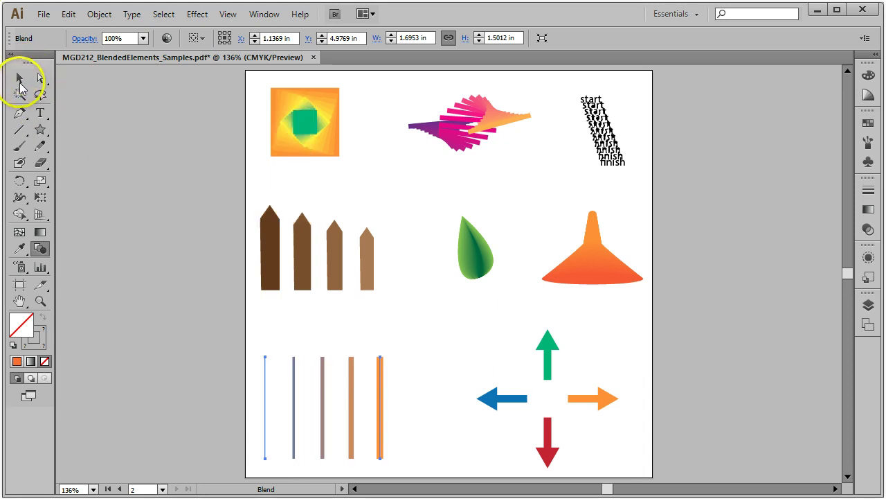
Select the four arrows and blend them clockwise through their tips, from green to orange, red and blue, closing back at green
left_click(20, 83)
left_click(406, 328)
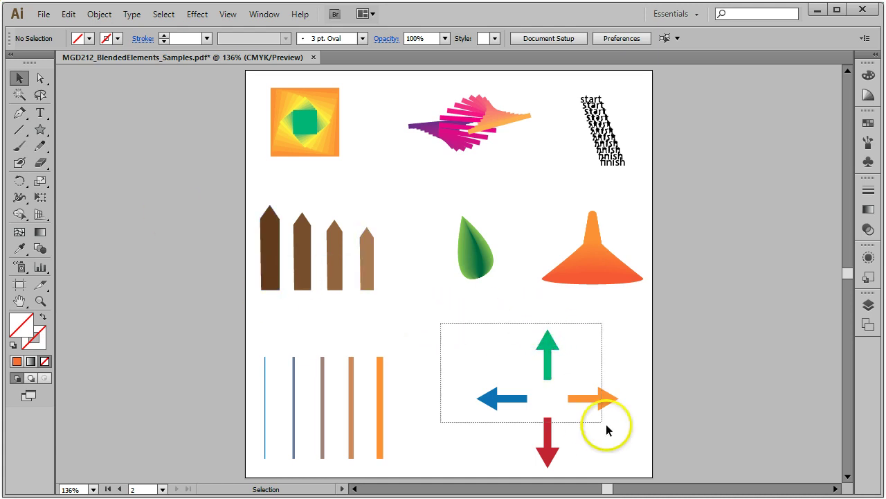
left_click_drag(606, 424, 640, 486)
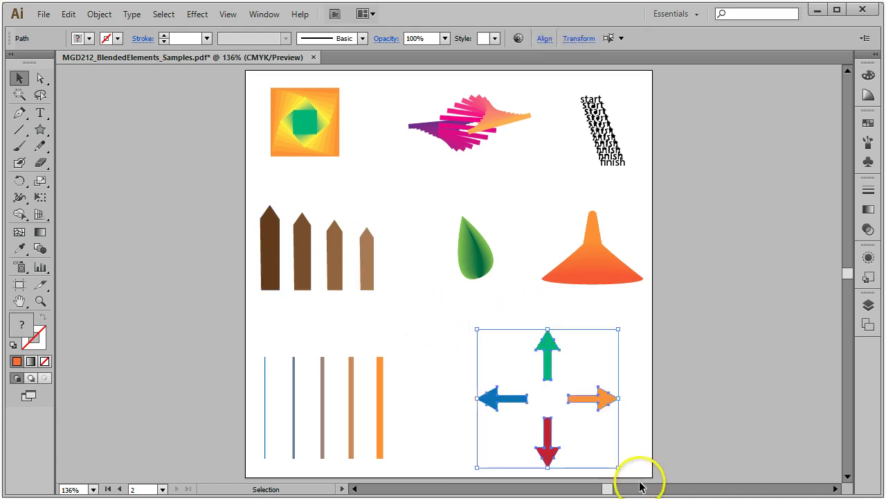
left_click(40, 248)
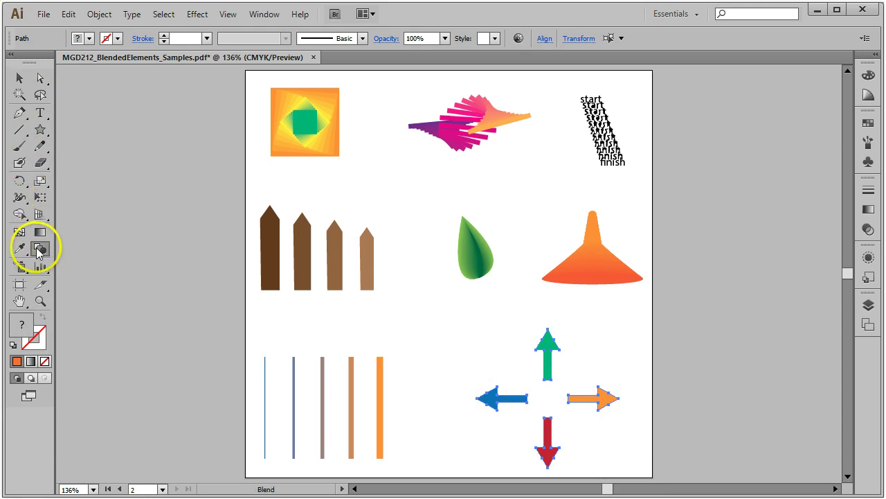
left_click(548, 329)
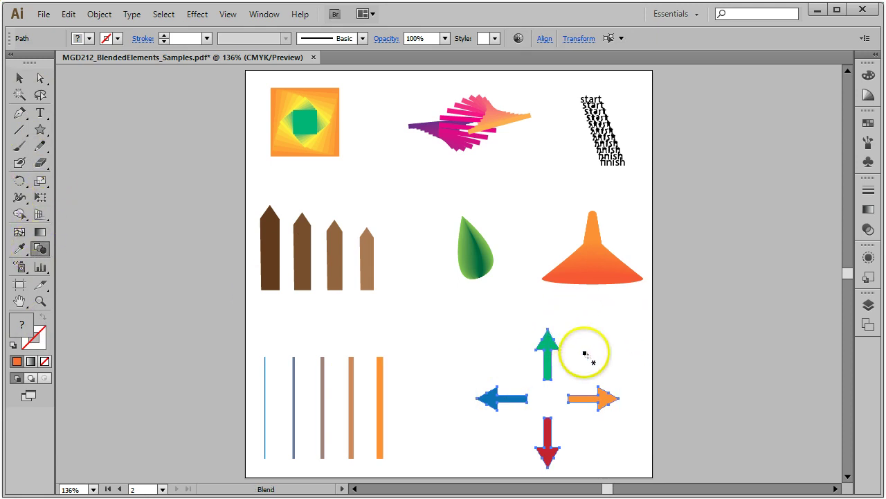
left_click(620, 399)
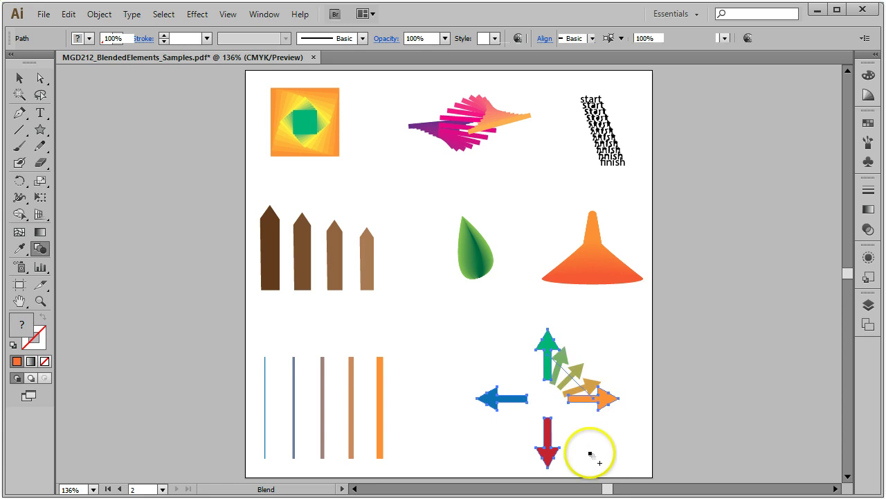
left_click(548, 468)
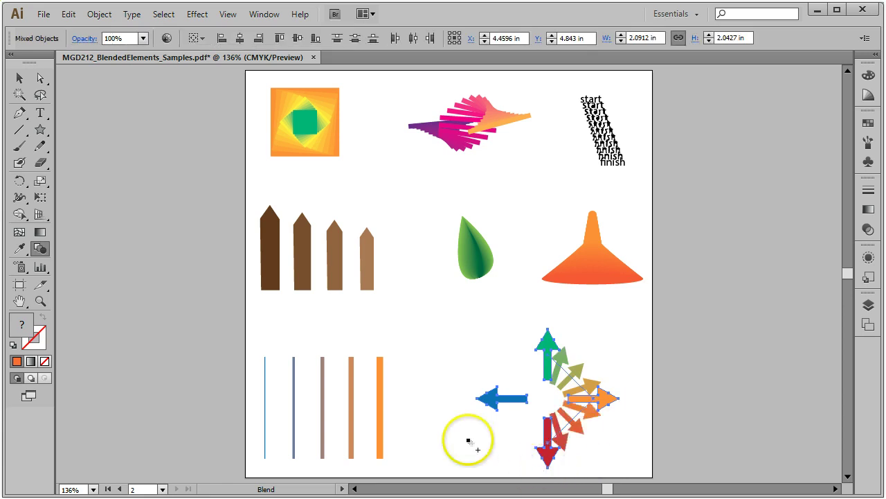
left_click(476, 400)
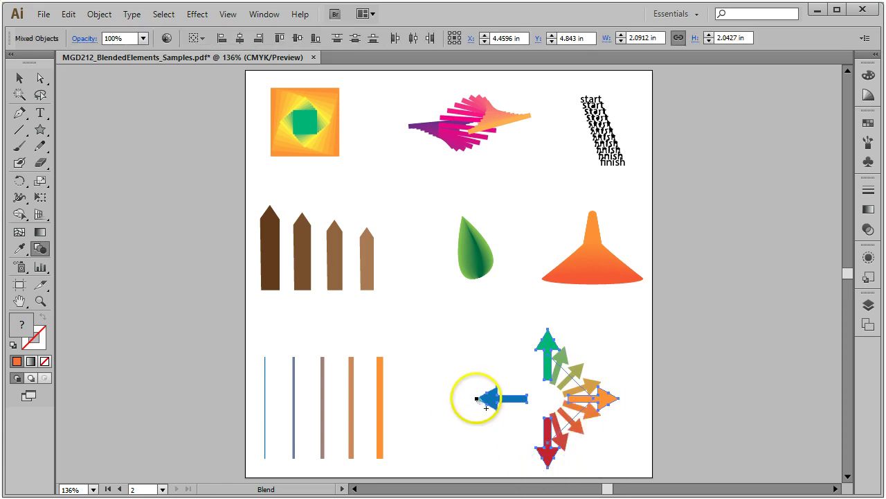
left_click(548, 332)
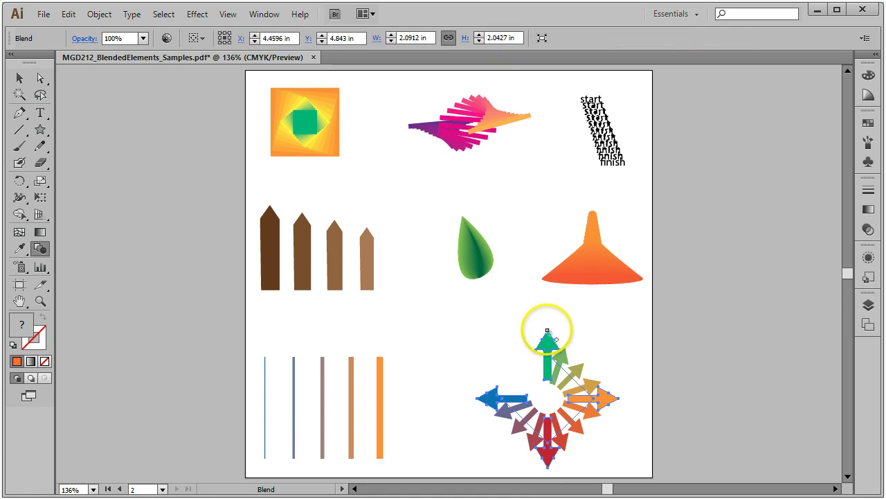
left_click(20, 78)
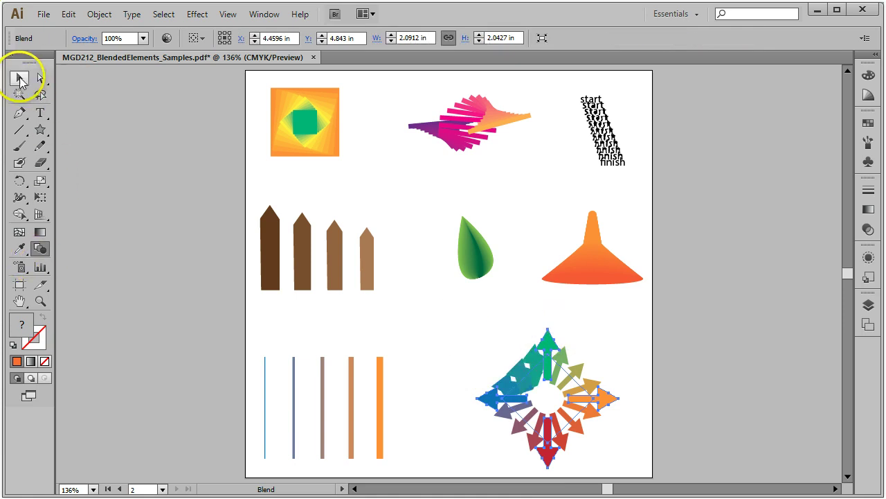
Undo the last blend segment that closes the arrow ring between the blue and green arrows
left_click(622, 360)
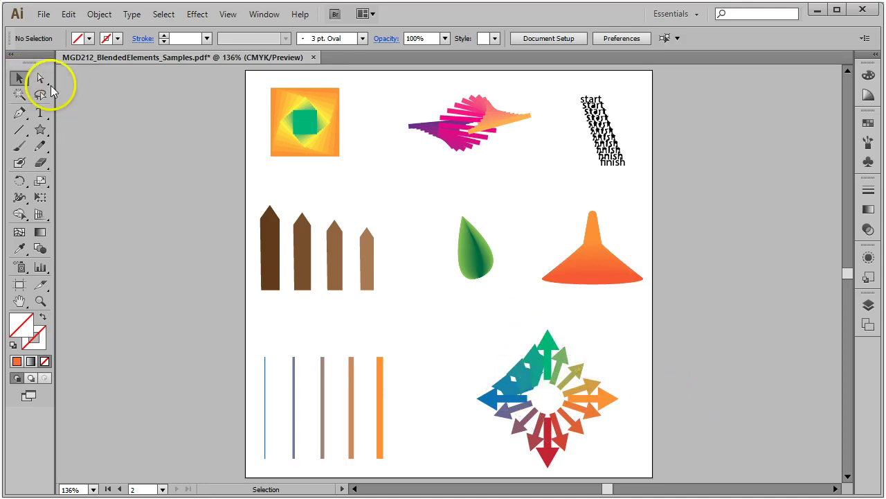
left_click(68, 12)
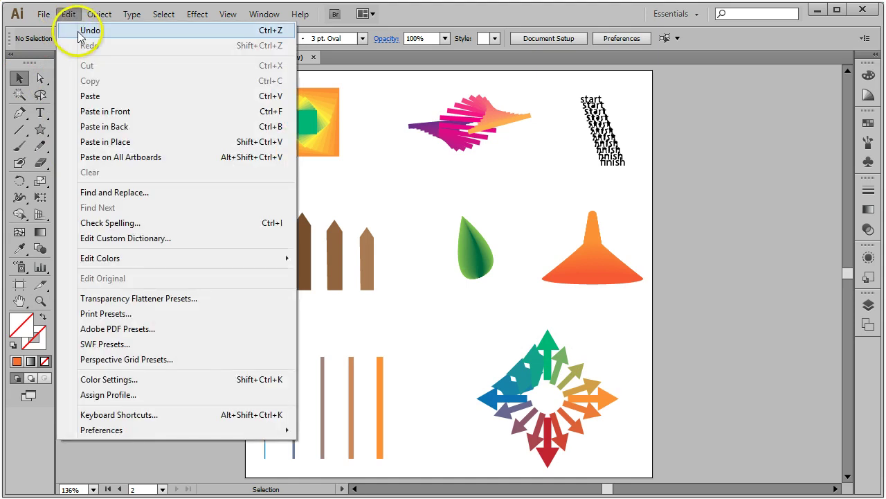
left_click(89, 25)
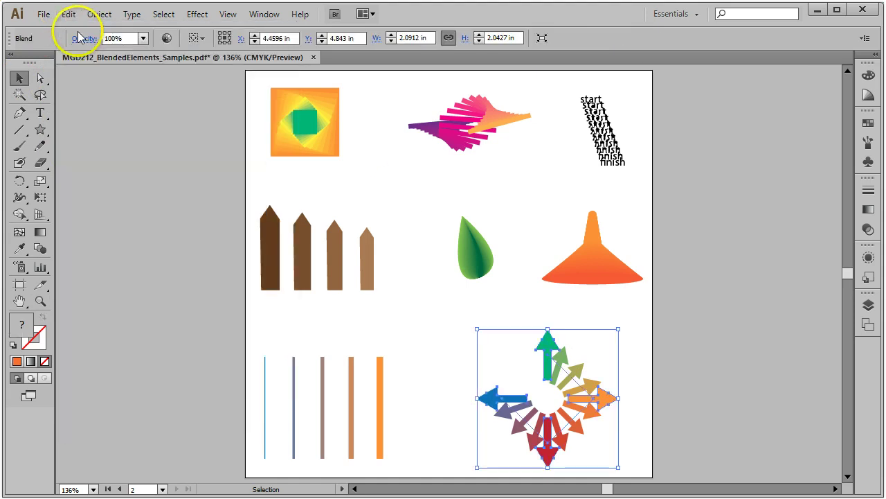
Try to close the arrow blend by linking the green arrow's tip to the blue arrow's tip, and deselect it
left_click(42, 249)
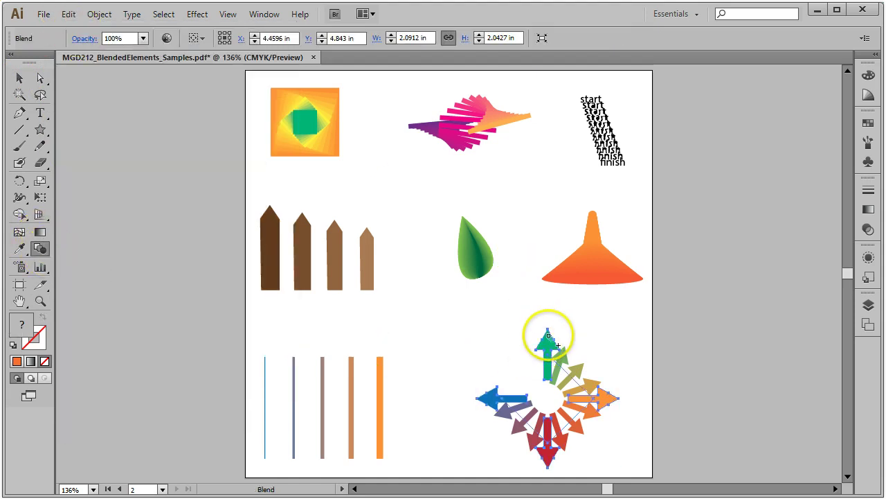
left_click(477, 399)
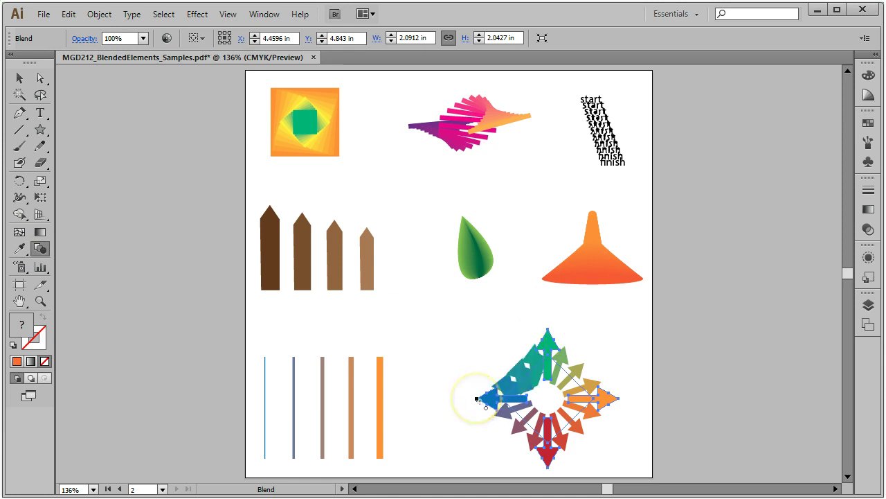
left_click(20, 78)
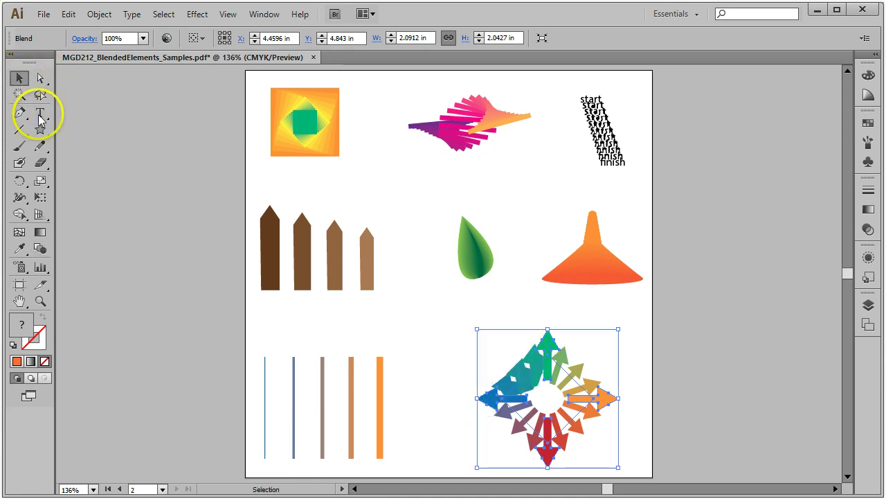
left_click(637, 332)
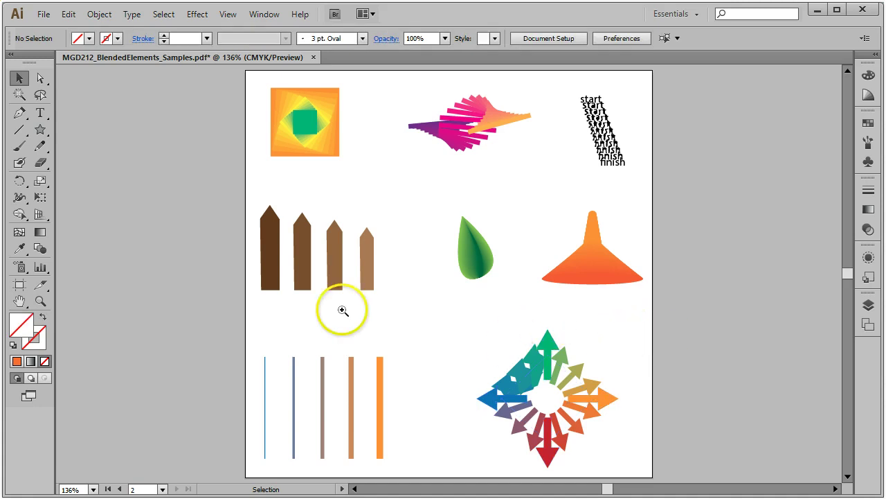
Reselect the arrow blend and undo its closing segment between the green and blue arrows
key("z")
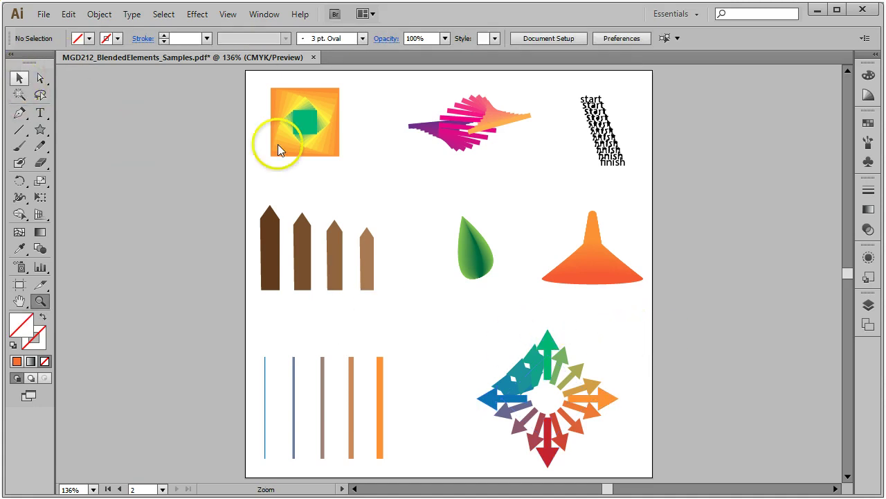
left_click(19, 82)
left_click(533, 378)
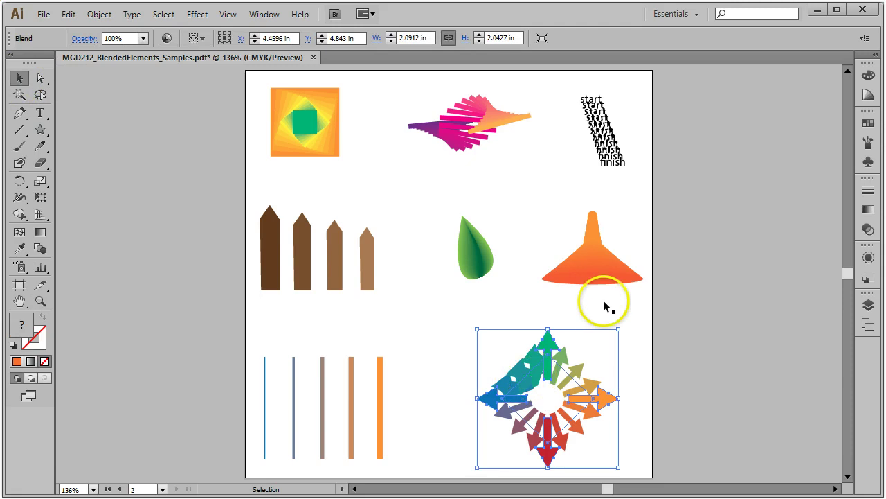
left_click(72, 14)
left_click(81, 28)
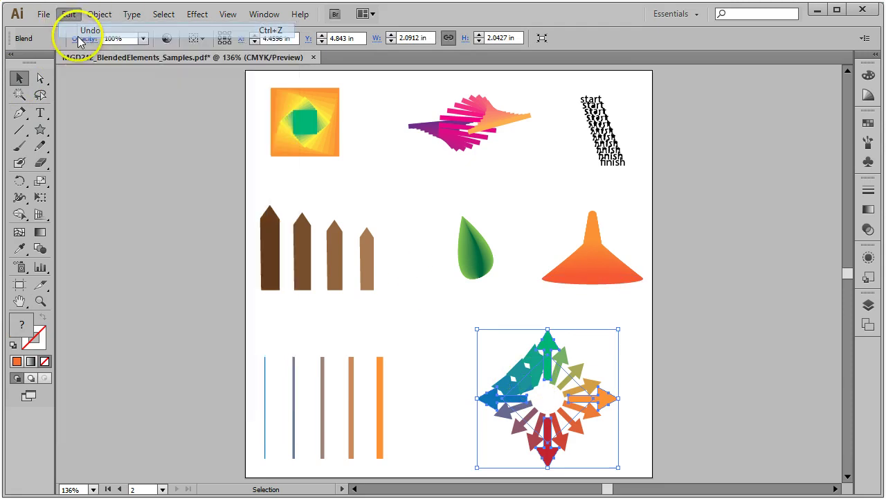
Try to close the arrow blend through the upper corner of the blue arrowhead, and undo the attempt
left_click(40, 301)
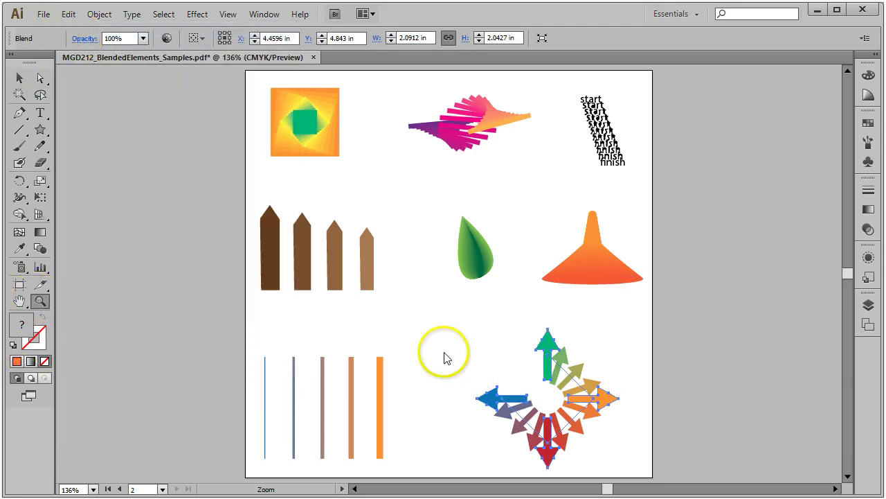
left_click_drag(460, 320, 590, 443)
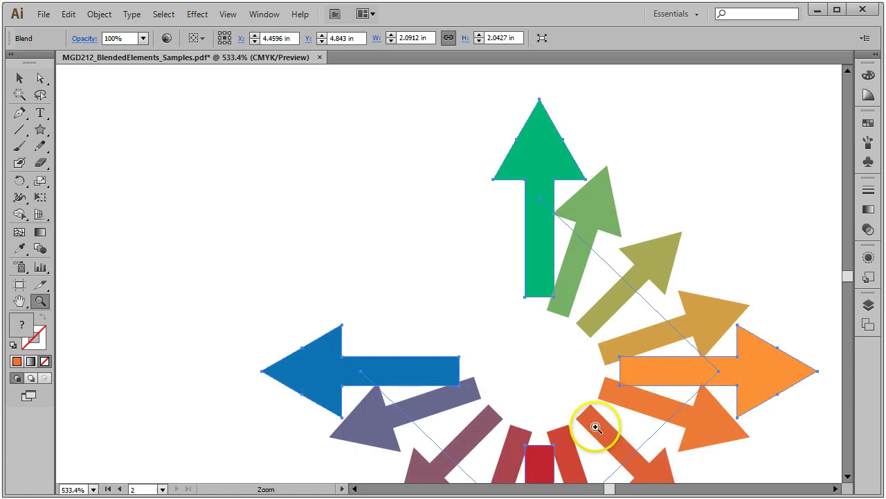
left_click(40, 248)
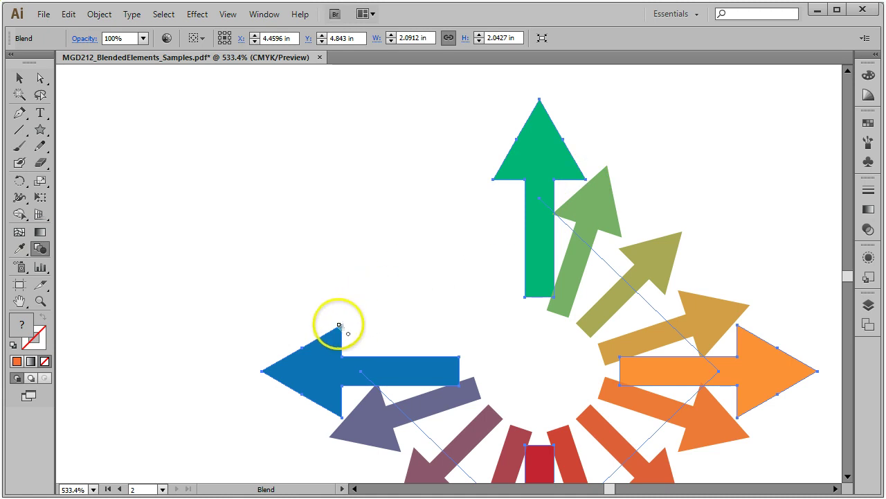
left_click(342, 325)
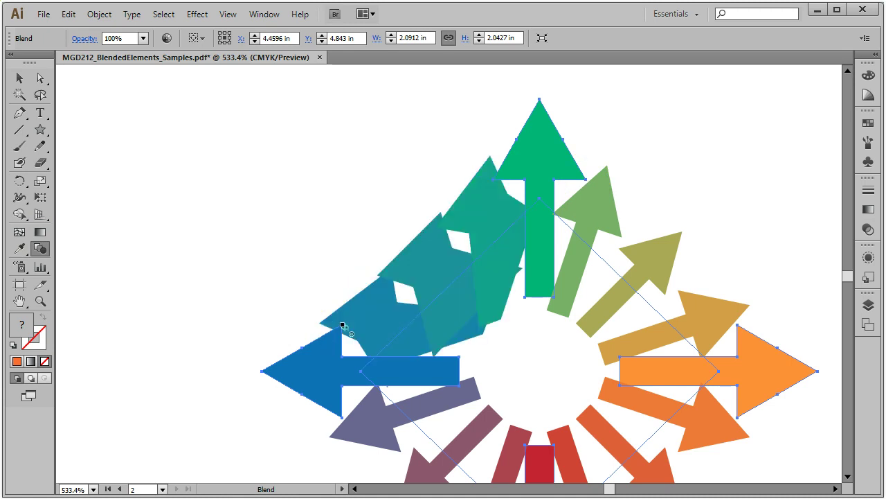
key("ctrl+z")
Try to close the arrow blend through the blue arrow's tip, and undo the attempt
left_click(340, 318)
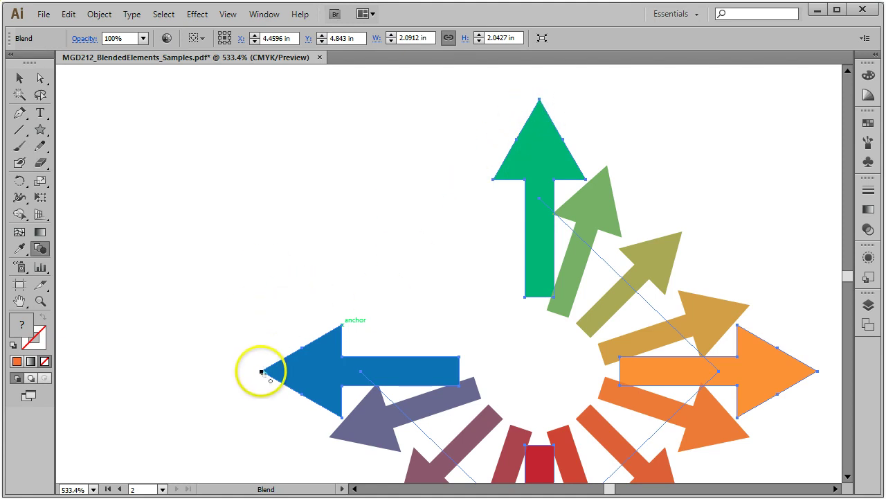
left_click(261, 372)
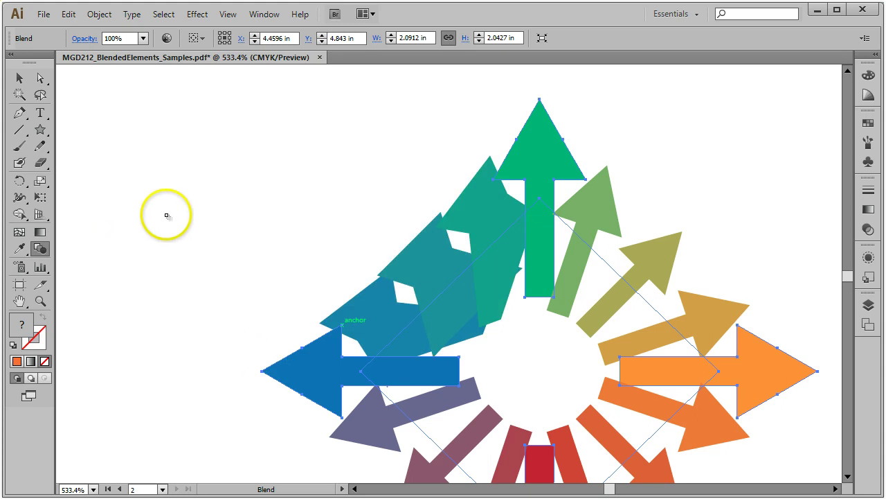
left_click(20, 80)
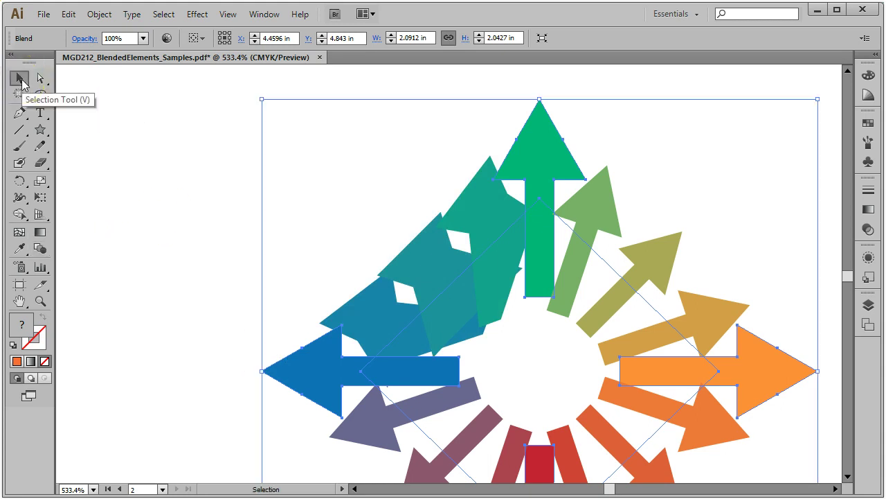
key("ctrl+z")
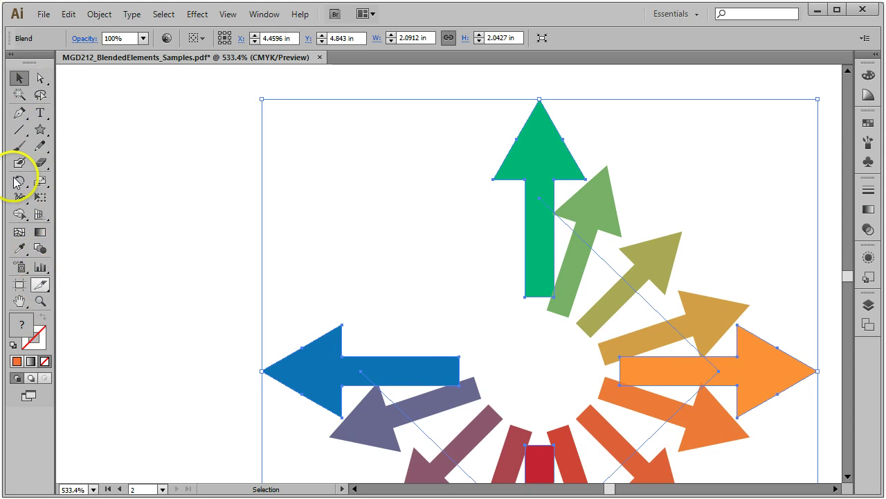
Try to close the arrow blend through the anchor midway along the green arrowhead's right edge, and undo it
left_click(39, 248)
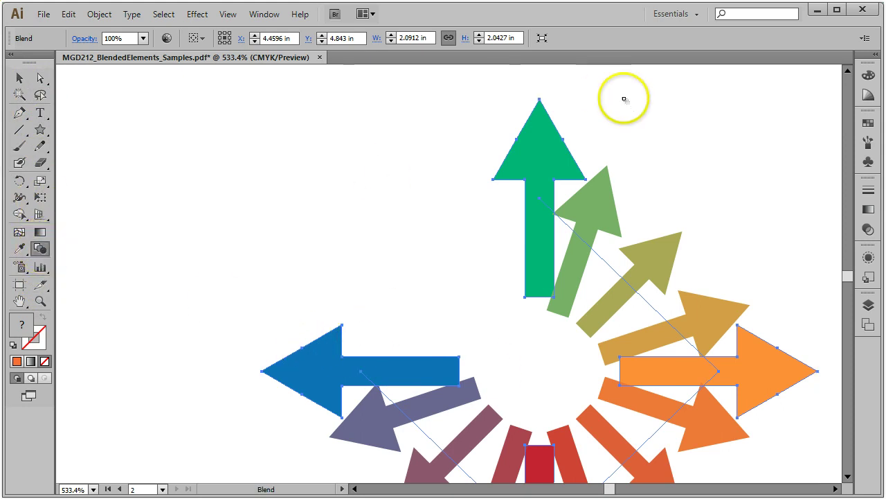
left_click(564, 139)
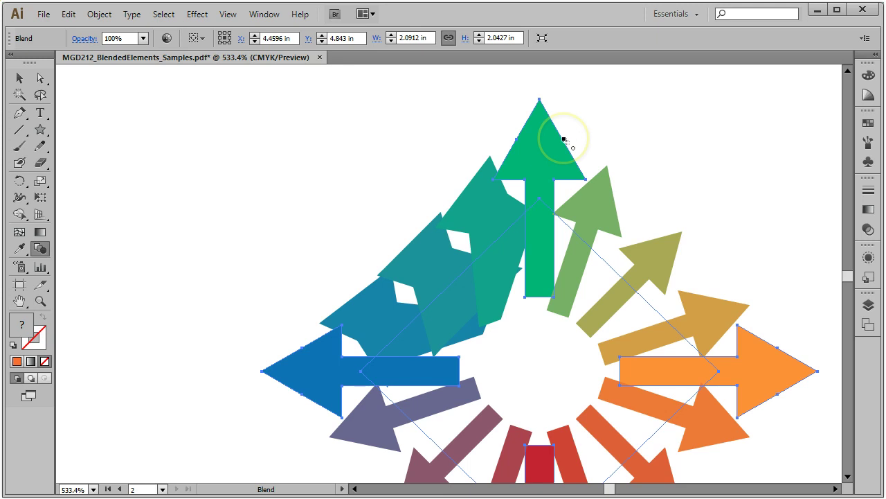
key("ctrl+z")
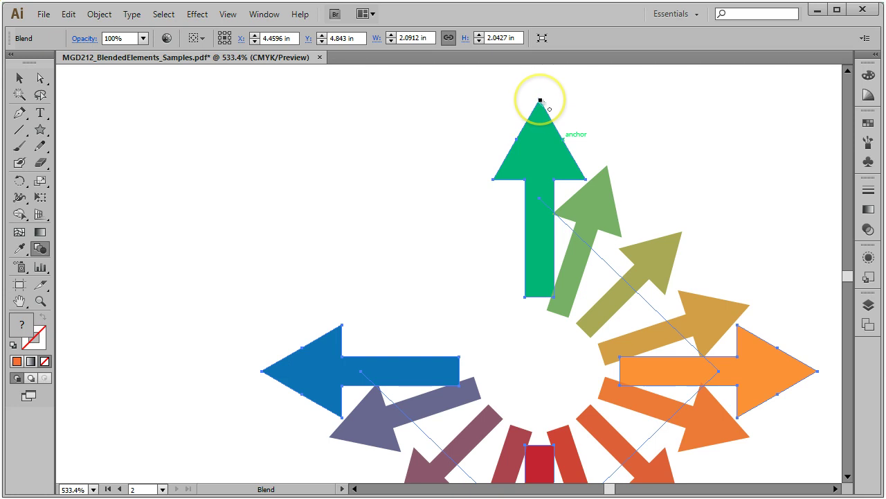
Try to close the arrow blend through the green and blue arrow tips once more, and undo the closing segment
left_click(541, 101)
key("ctrl+z")
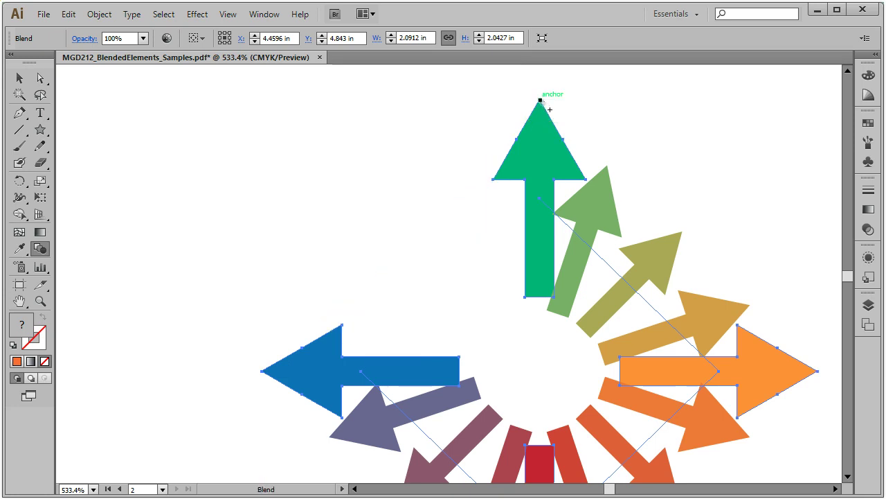
left_click(263, 371)
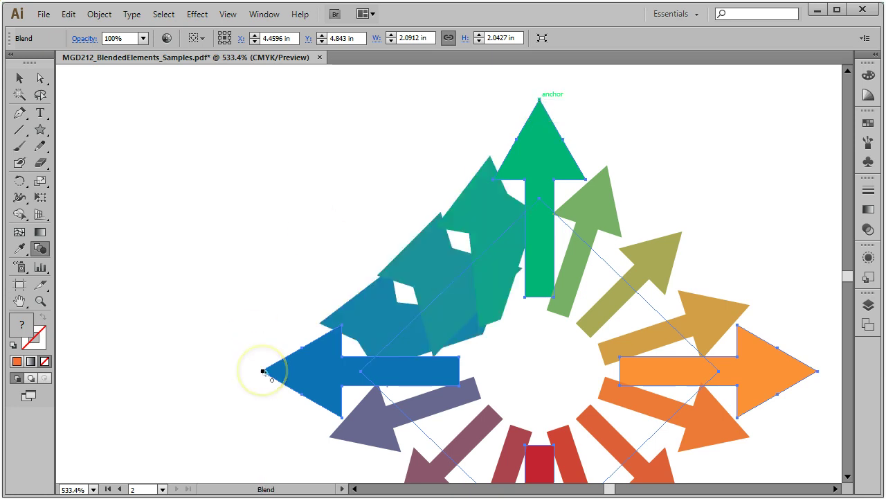
key("ctrl+z")
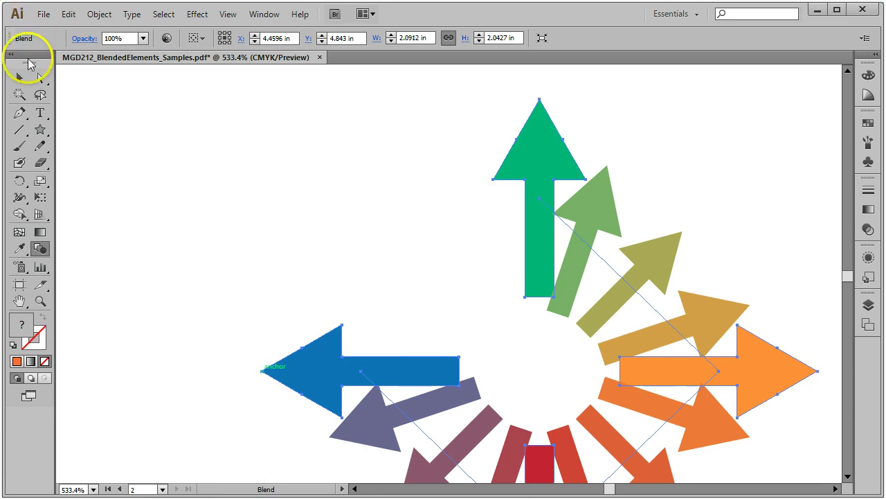
Deselect the arrow blend, look over its lower arrows, and fit the whole artboard in the window
left_click(19, 78)
left_click(159, 140)
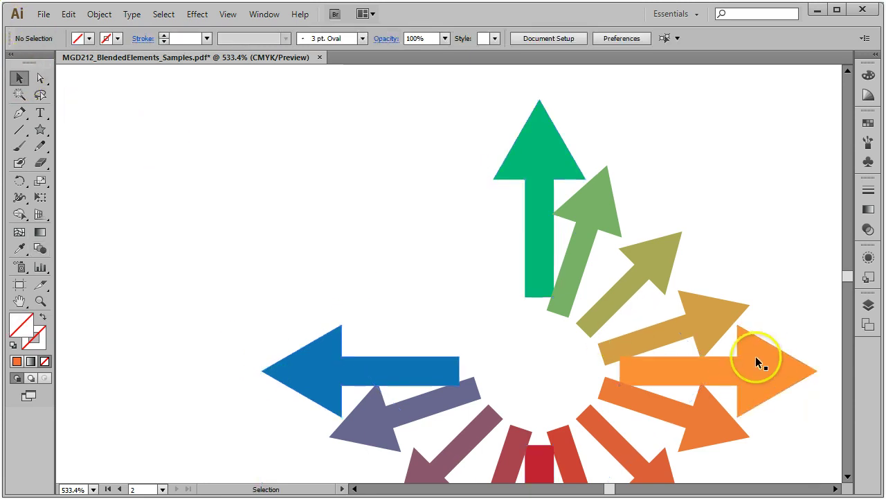
scroll(756, 356, "down", 2)
scroll(753, 362, "down", 2)
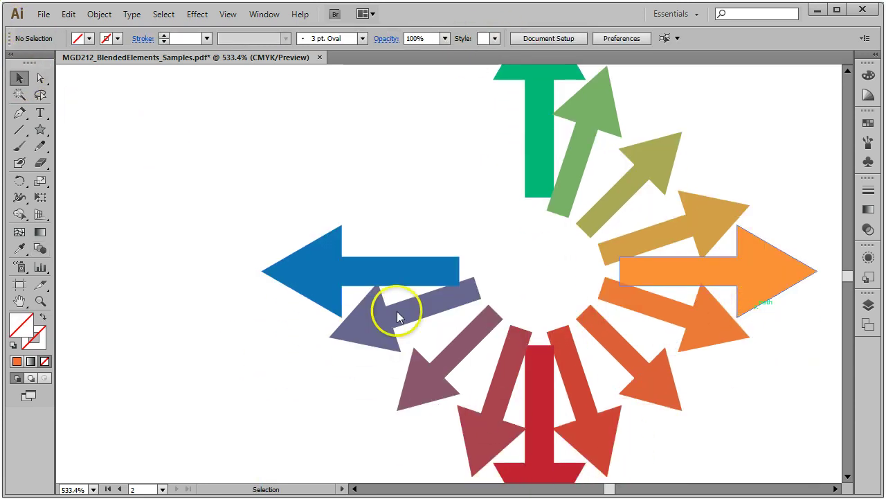
left_click(233, 15)
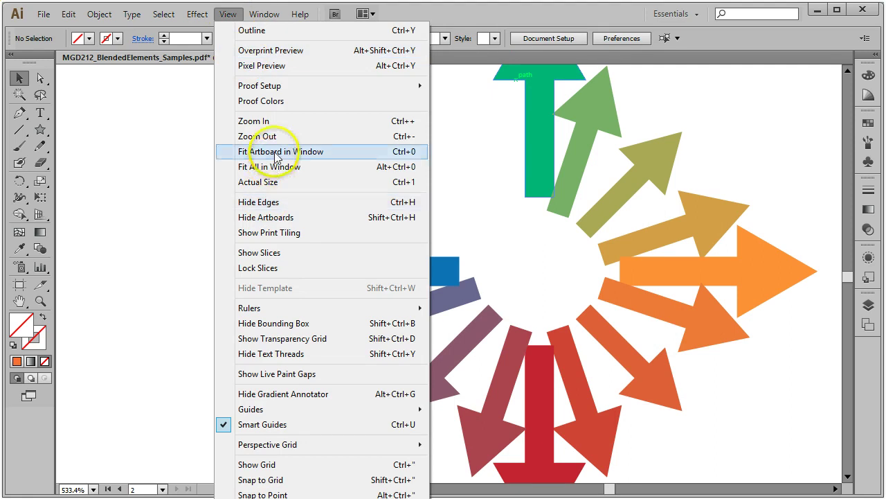
left_click(251, 147)
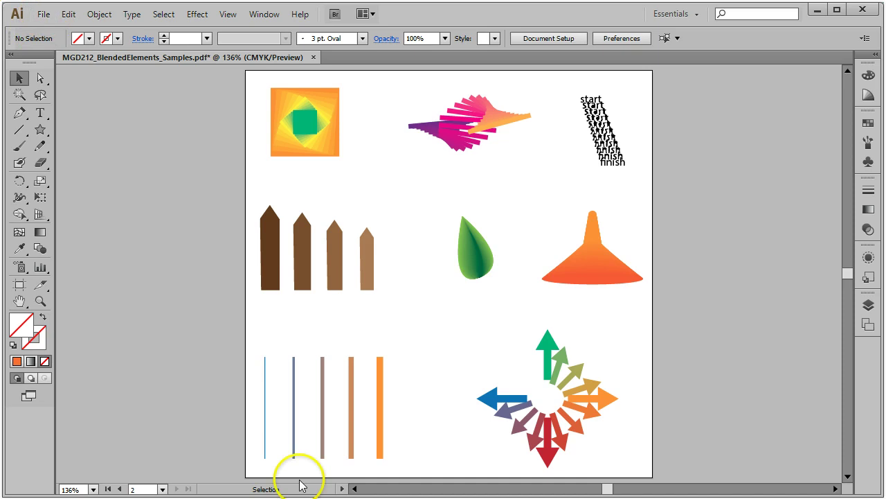
Select the parallel lines blend and highlight its entry in the expanded Layer 1
left_click(378, 410)
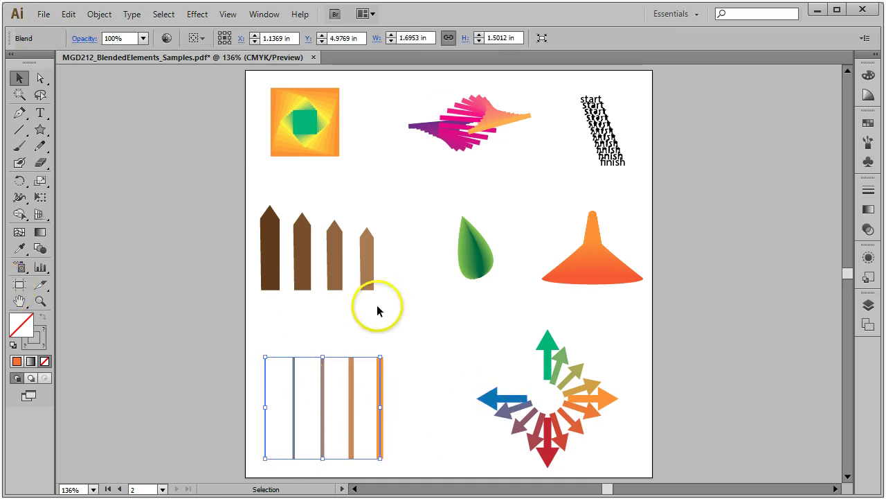
left_click(869, 306)
left_click(730, 313)
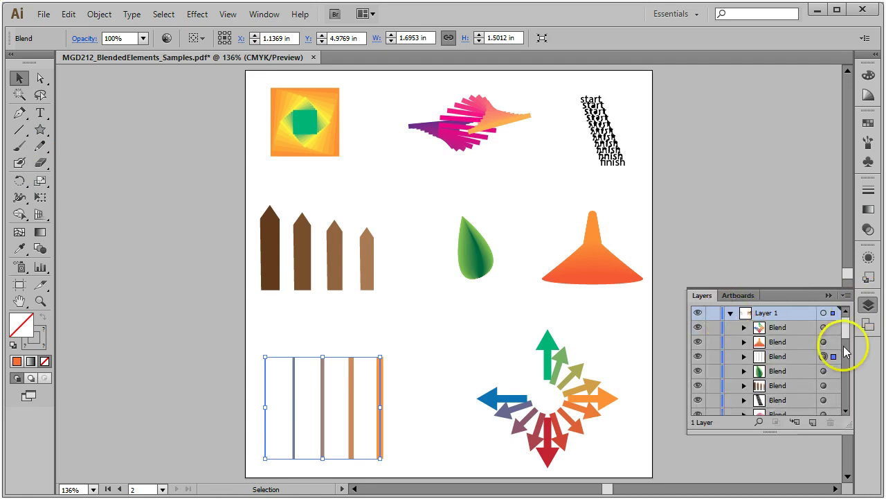
left_click(793, 360)
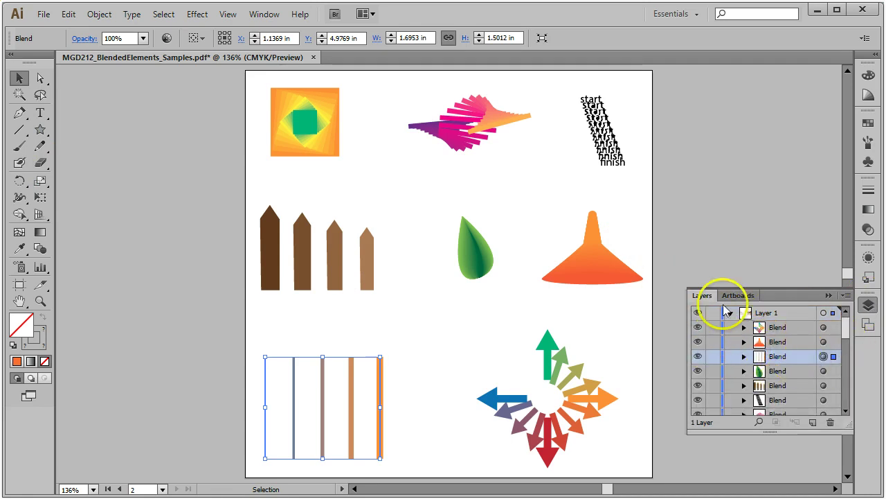
Select the orange ellipses blend through its Layer 1 entry and expand that entry to list its component objects
left_click(823, 341)
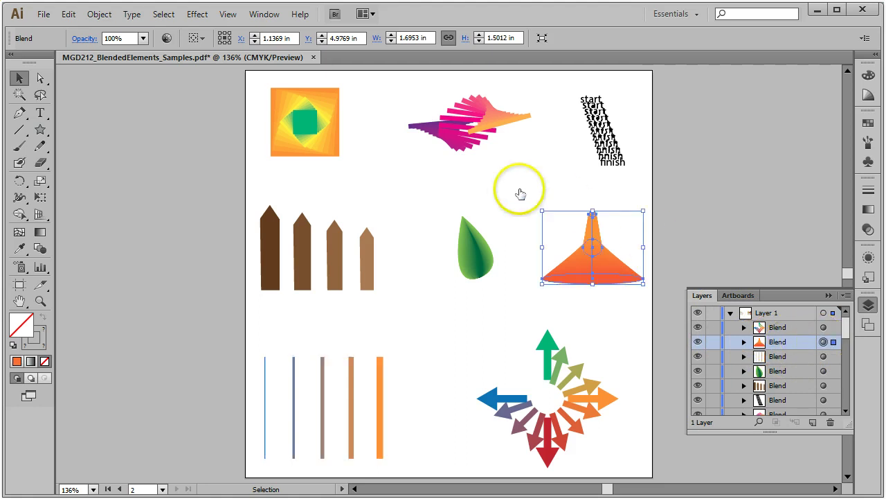
left_click(41, 302)
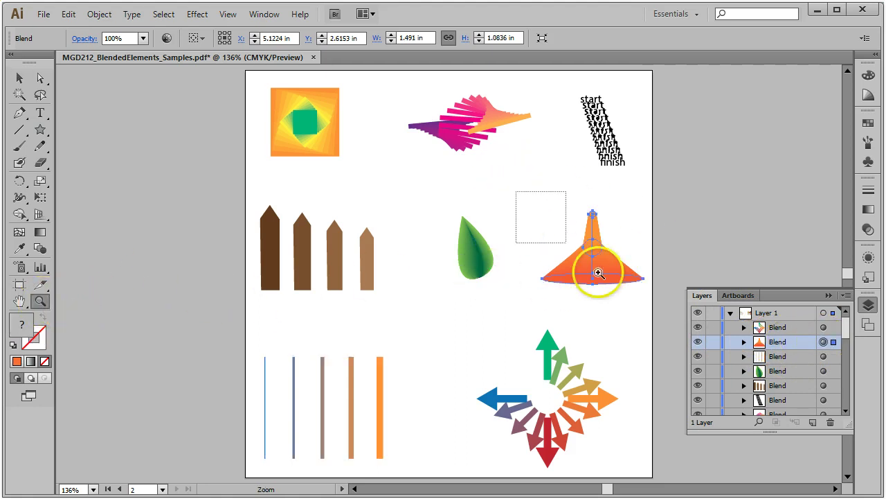
left_click_drag(598, 273, 680, 313)
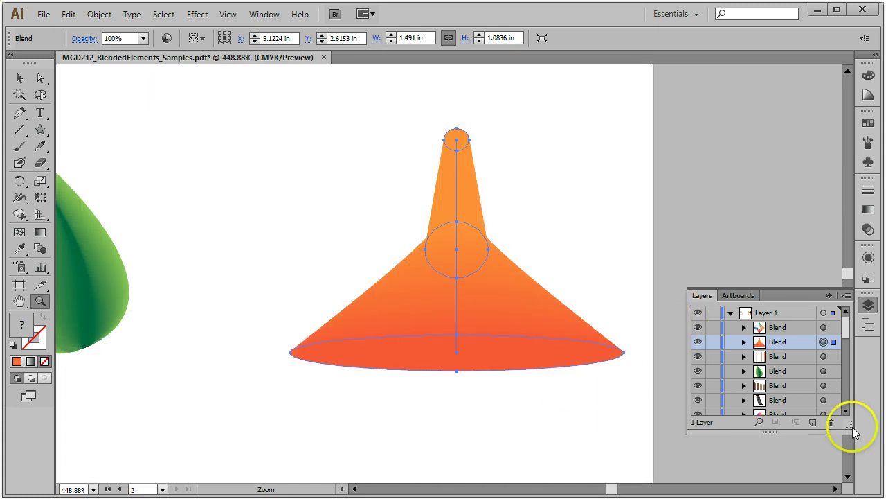
left_click(744, 342)
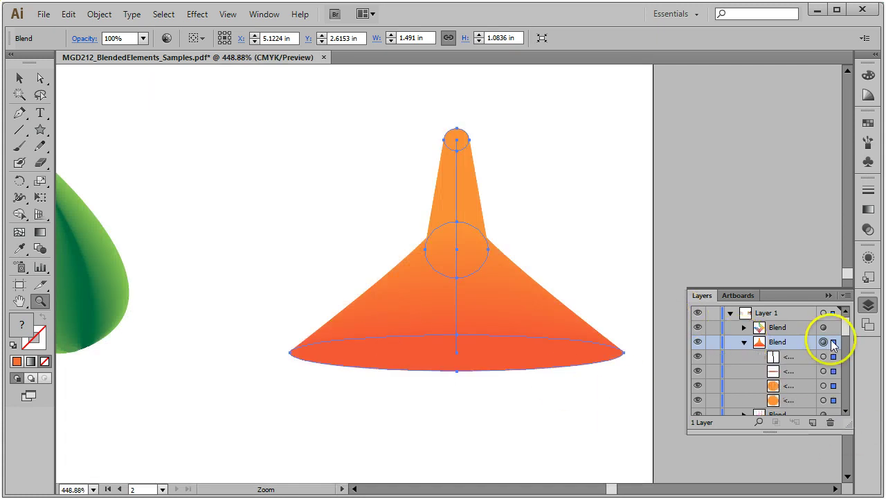
Select only the spine path of the orange ellipses blend through its component entry in Layer 1
left_click_drag(847, 325, 847, 324)
left_click(821, 331)
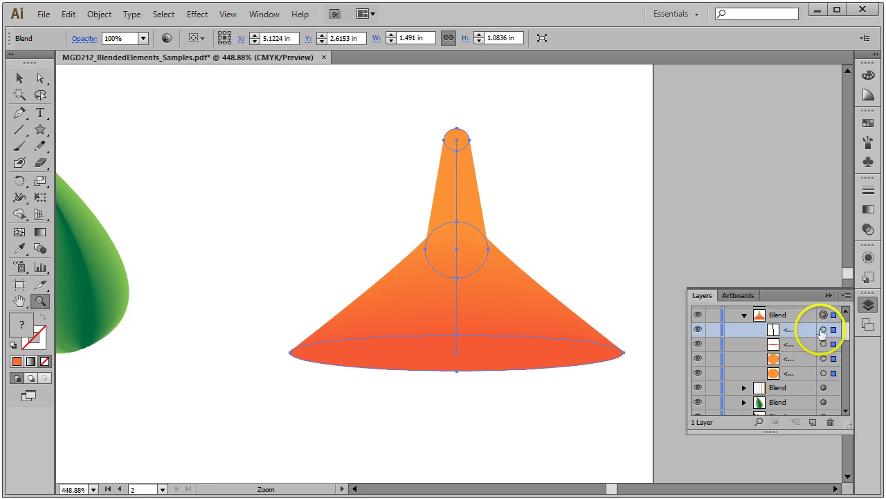
left_click(824, 331)
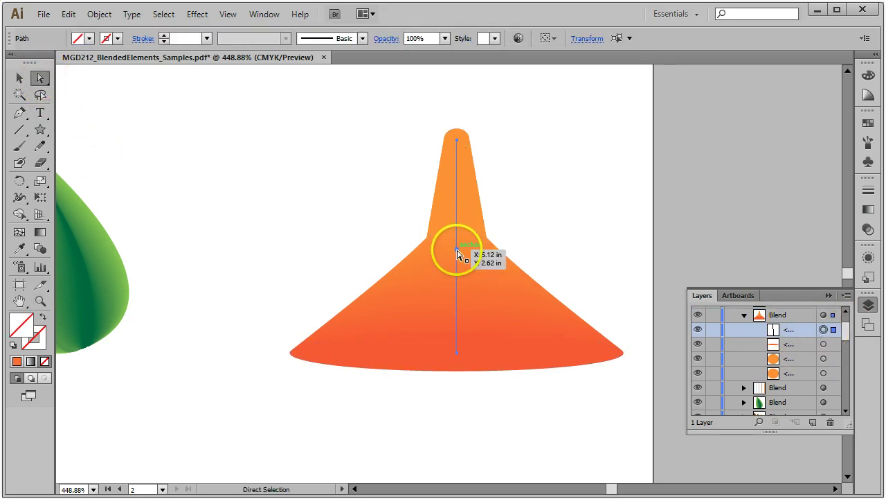
Try to move the middle anchor point of the orange blend's spine, and undo the move
left_click_drag(457, 251, 392, 244)
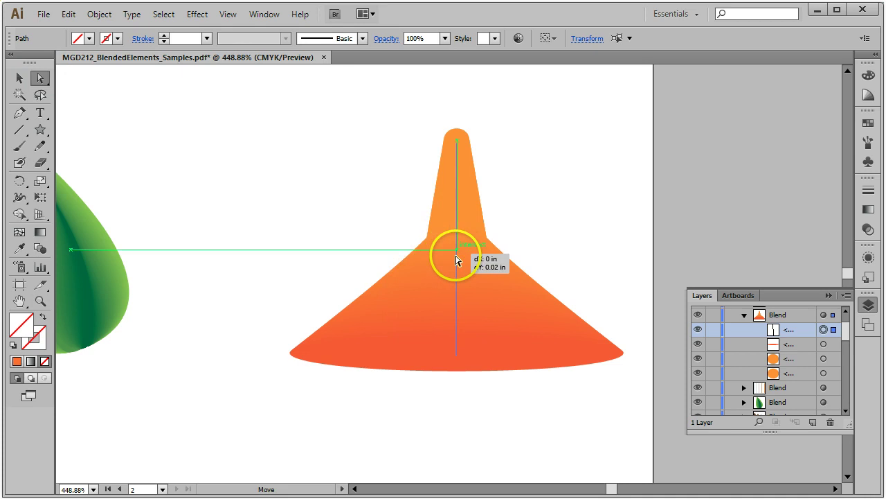
left_click_drag(456, 260, 454, 263)
key("ctrl+z")
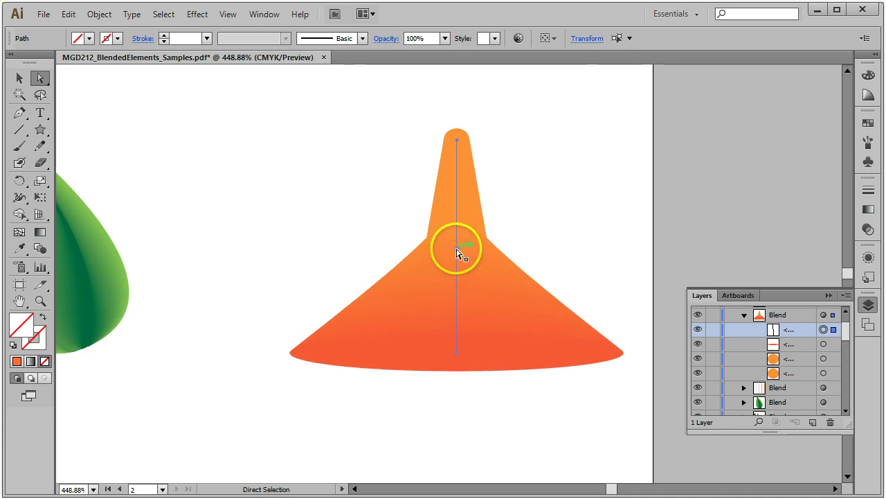
Move the spine's middle anchor point to about X 4.41 in, Y 2.54 in, and convert it to a smooth point
left_click(459, 251)
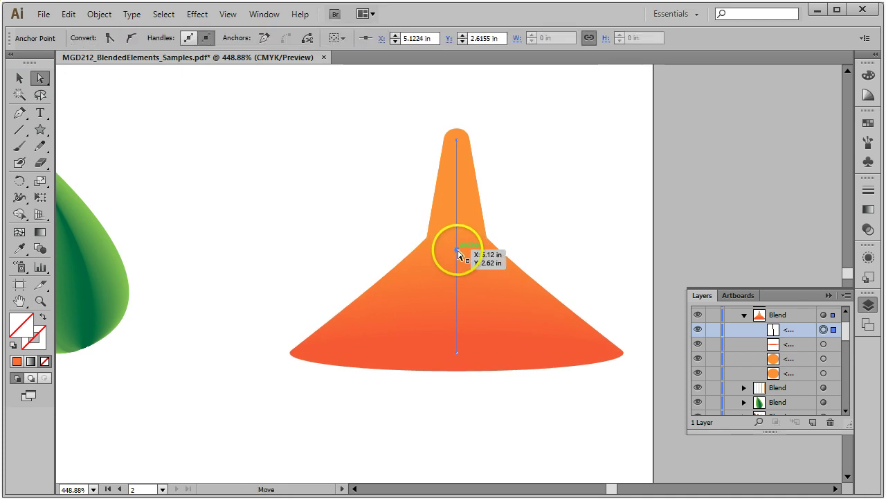
left_click_drag(458, 249, 297, 233)
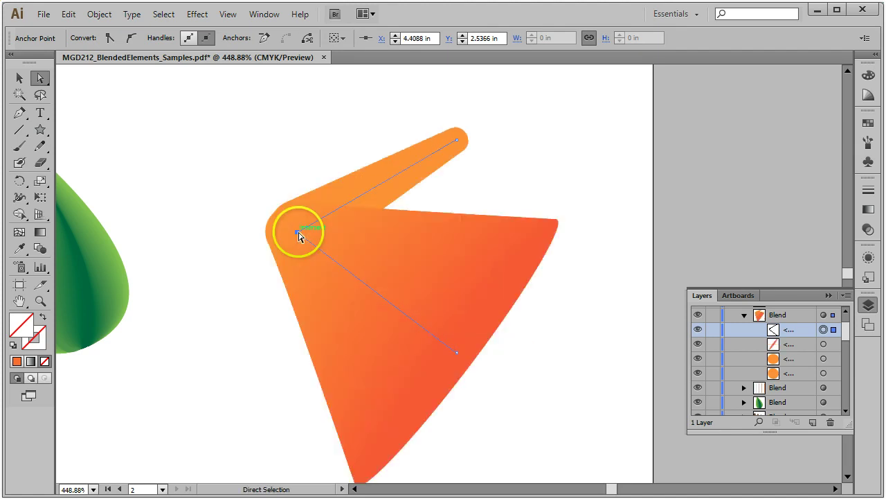
left_click(131, 39)
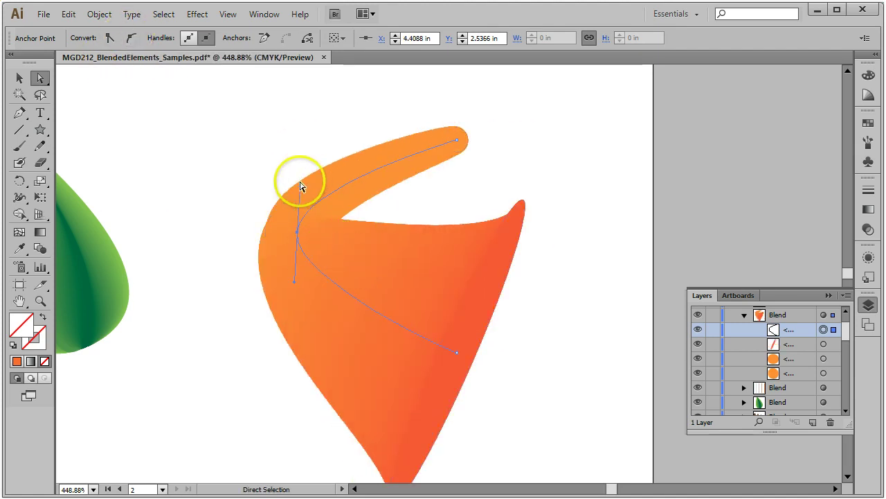
Lengthen the smooth anchor's upper direction handle upward, and pull its lower handle independently far down and to the left with Convert Anchor Point
left_click_drag(300, 187, 289, 114)
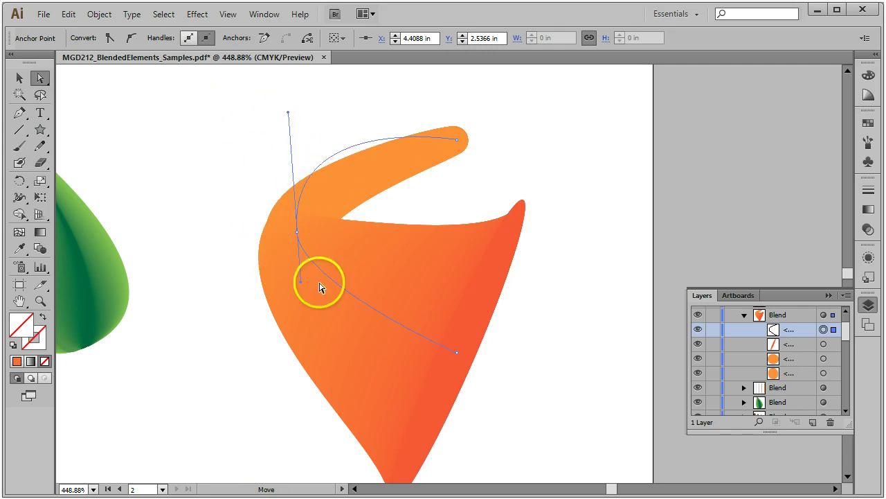
left_click(299, 234)
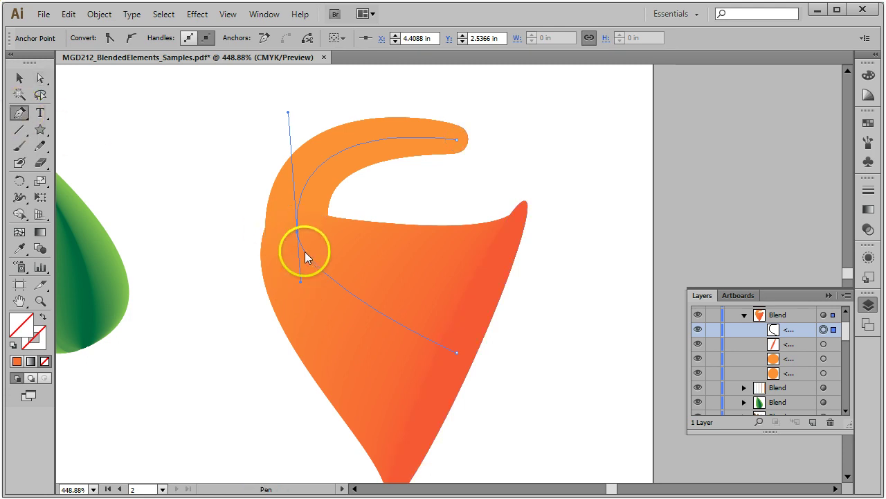
left_click_drag(301, 284, 199, 371)
left_click_drag(228, 340, 194, 385)
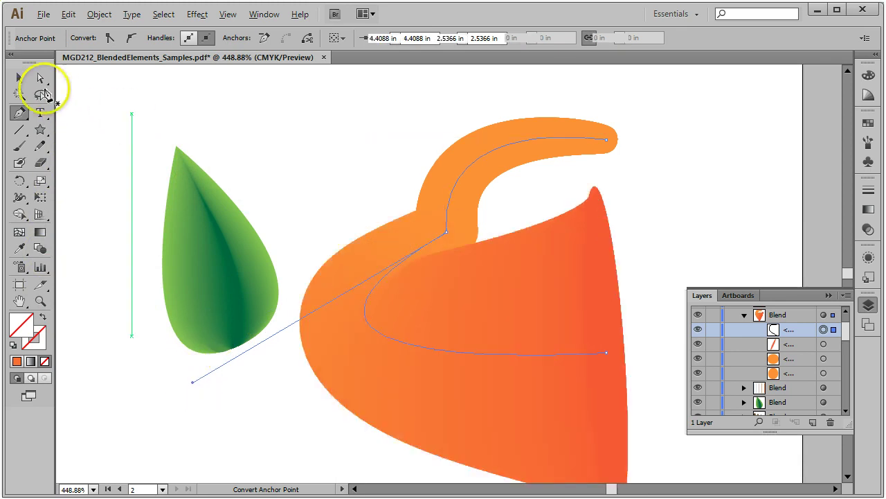
left_click(19, 78)
left_click(696, 185)
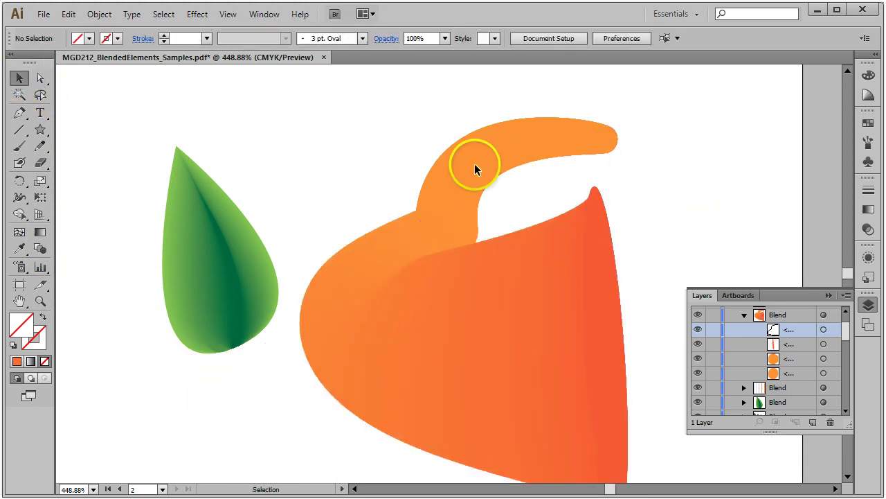
Fit the artboard in the window and move the green leaf blend left, away from the reshaped orange blend
left_click(227, 14)
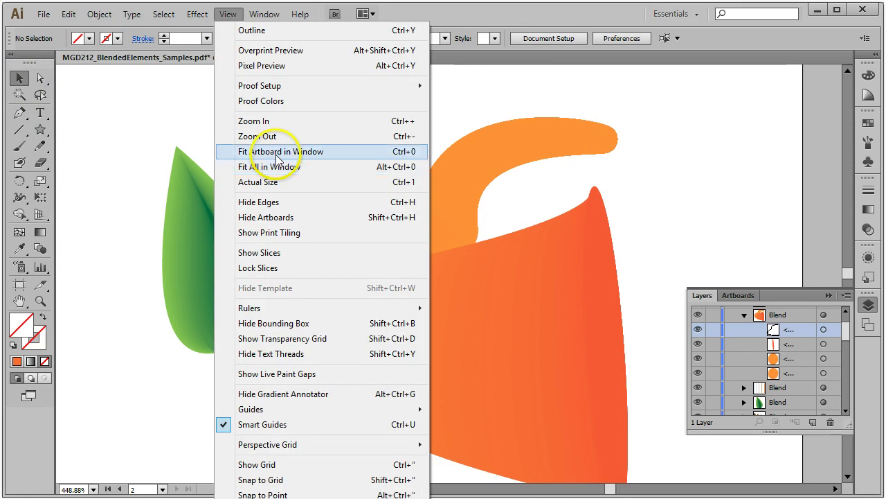
left_click(274, 151)
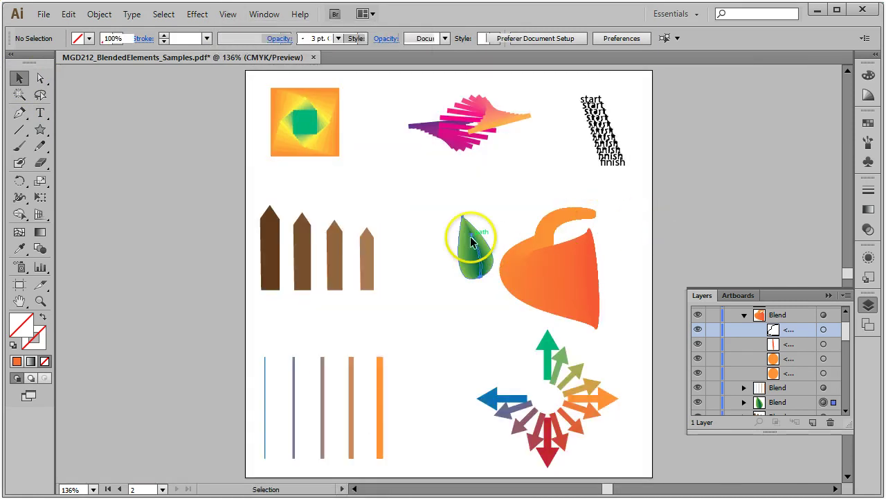
left_click(478, 255)
left_click_drag(478, 254, 447, 246)
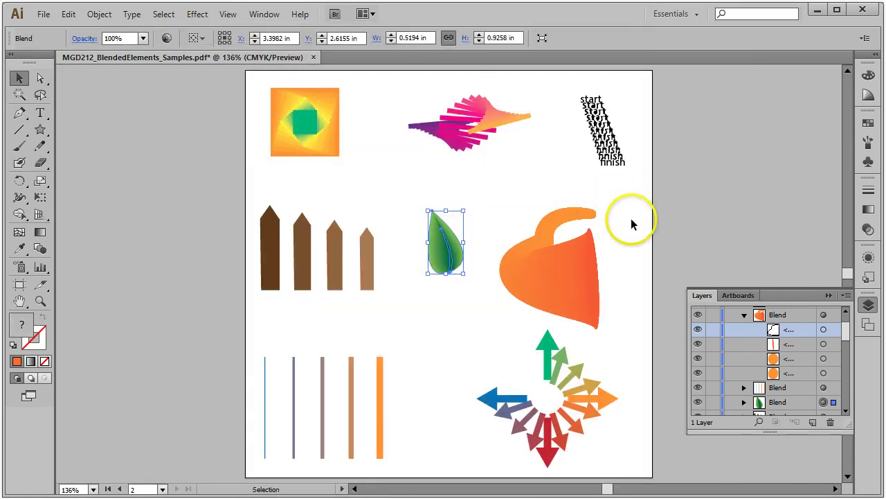
left_click(632, 218)
Move the orange blend slightly up and right to about X 4.70 in, Y 2.87 in, and collapse the layer list
left_click_drag(573, 269, 633, 233)
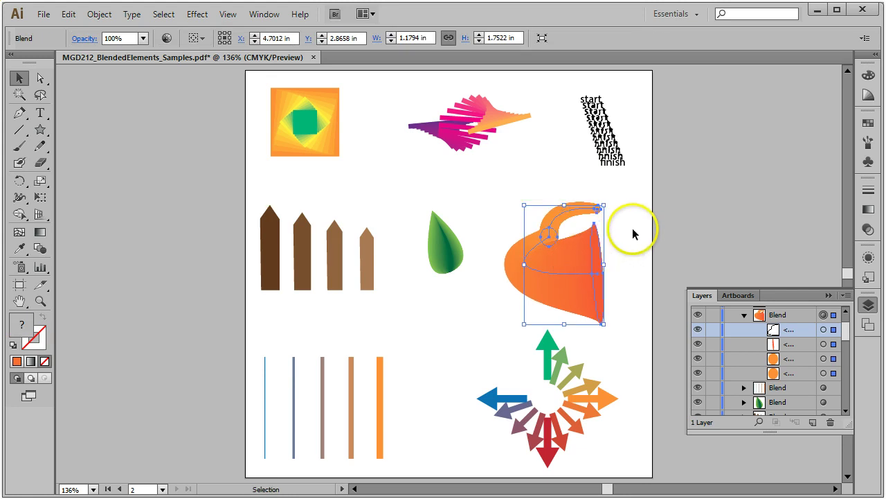
left_click(632, 233)
left_click(869, 305)
left_click(8, 82)
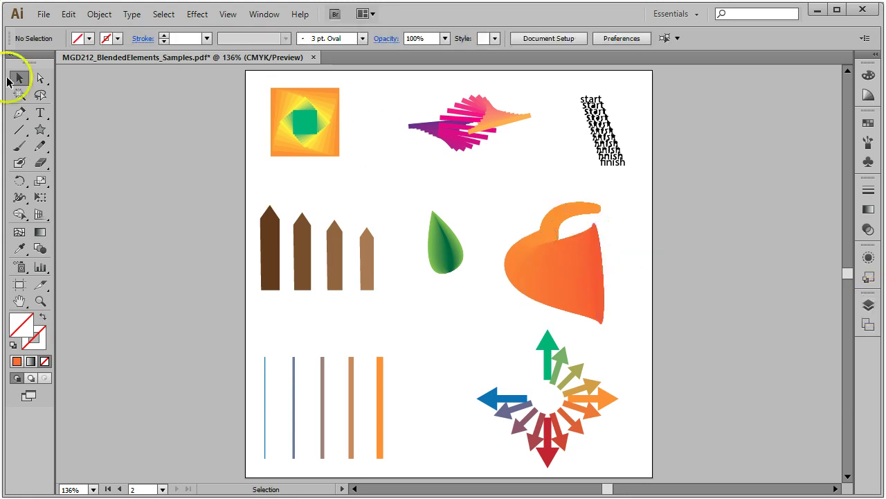